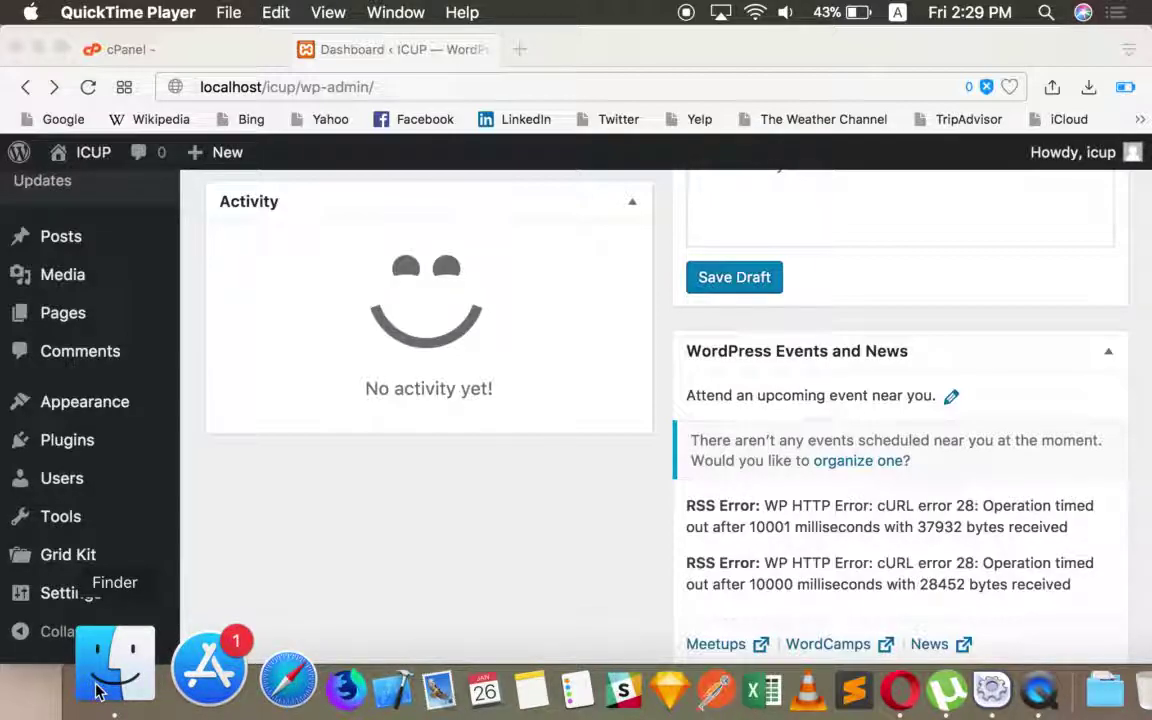
- In Finder, go to XAMPP > htdocs > icup > wp-content, enlarging the window
{"action": "left_click", "coordinate": [100, 688]}
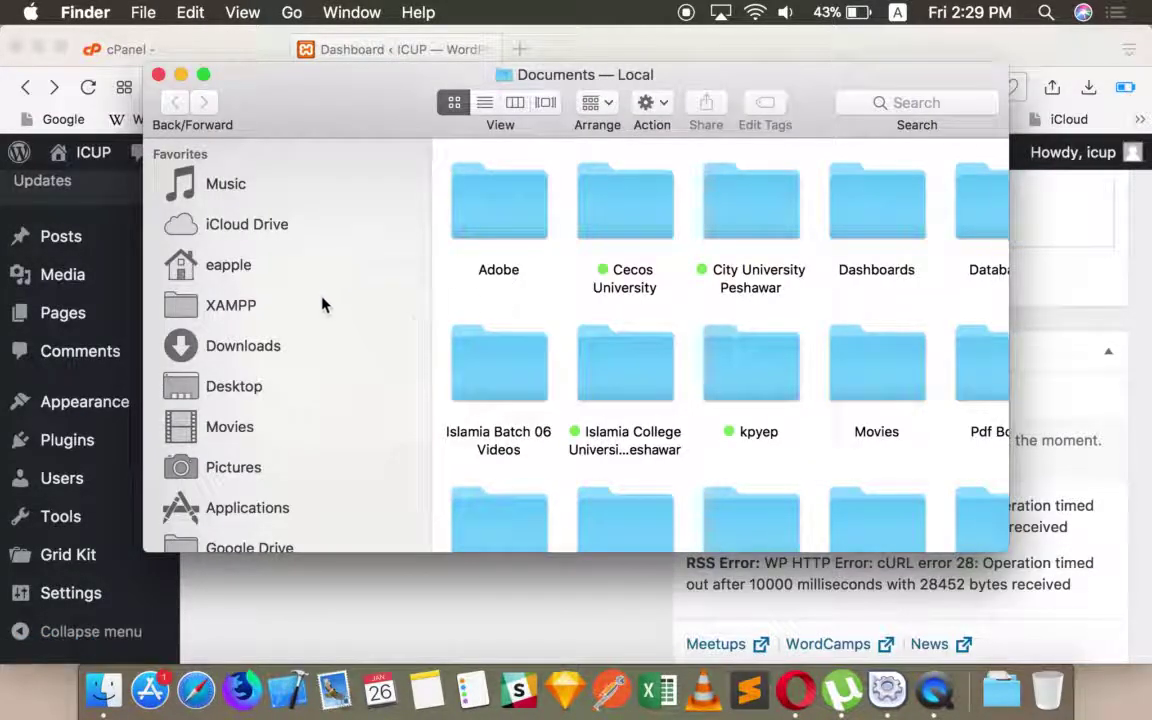
{"action": "left_click", "coordinate": [316, 303]}
{"action": "double_click", "coordinate": [886, 189]}
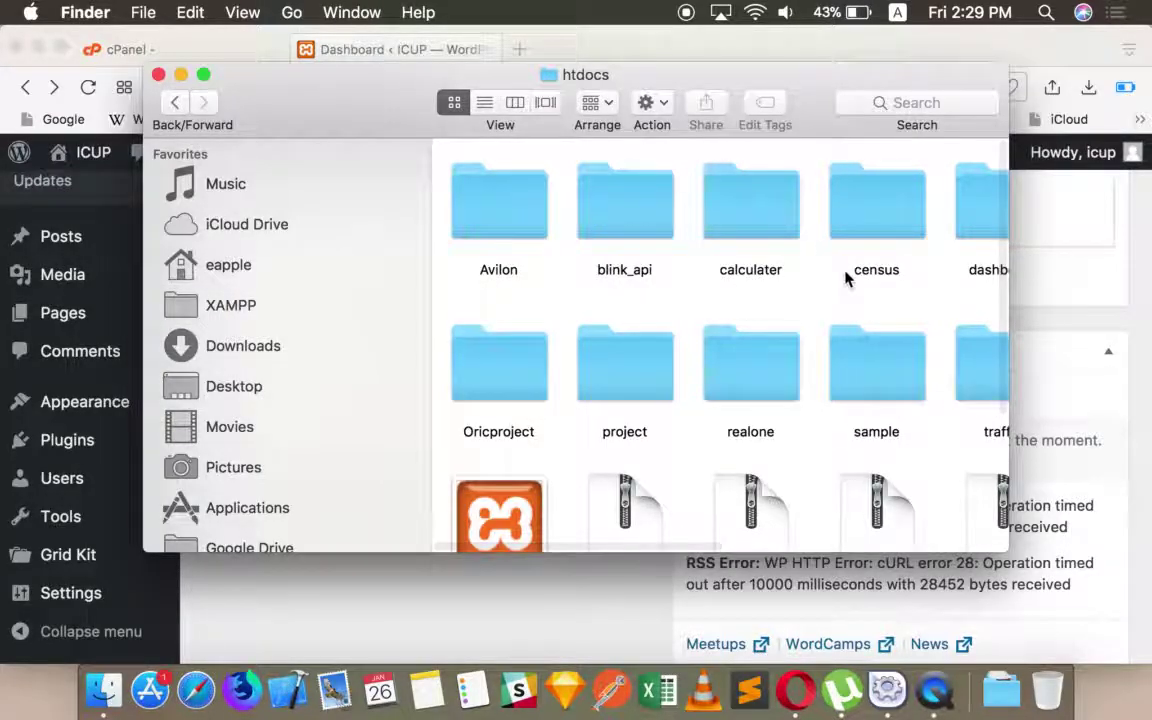
{"action": "left_click_drag", "start_coordinate": [1010, 553], "coordinate": [1149, 651]}
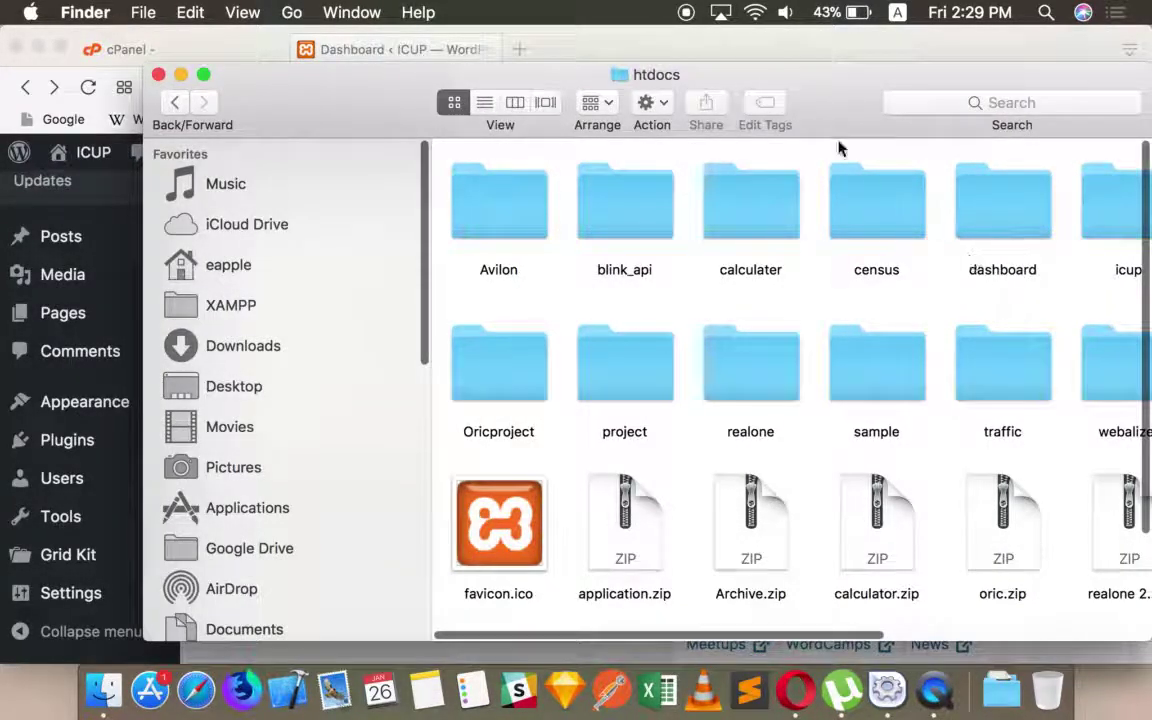
{"action": "left_click_drag", "start_coordinate": [779, 77], "coordinate": [645, 65]}
{"action": "double_click", "coordinate": [958, 190]}
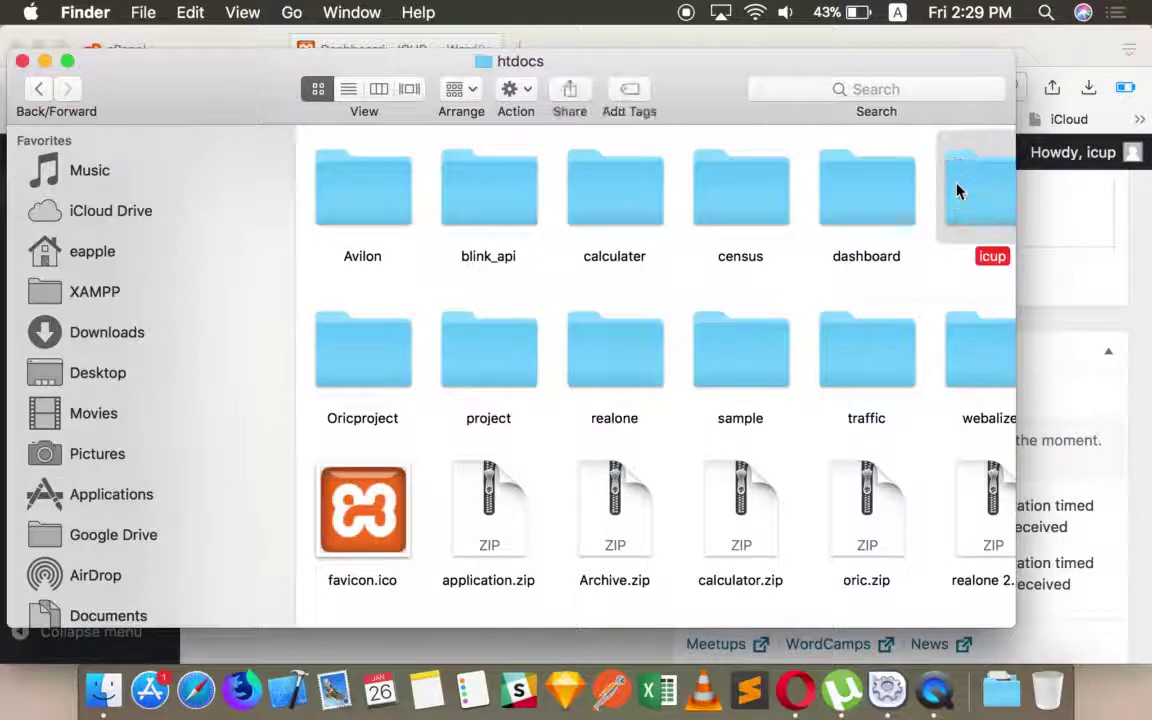
{"action": "double_click", "coordinate": [489, 166]}
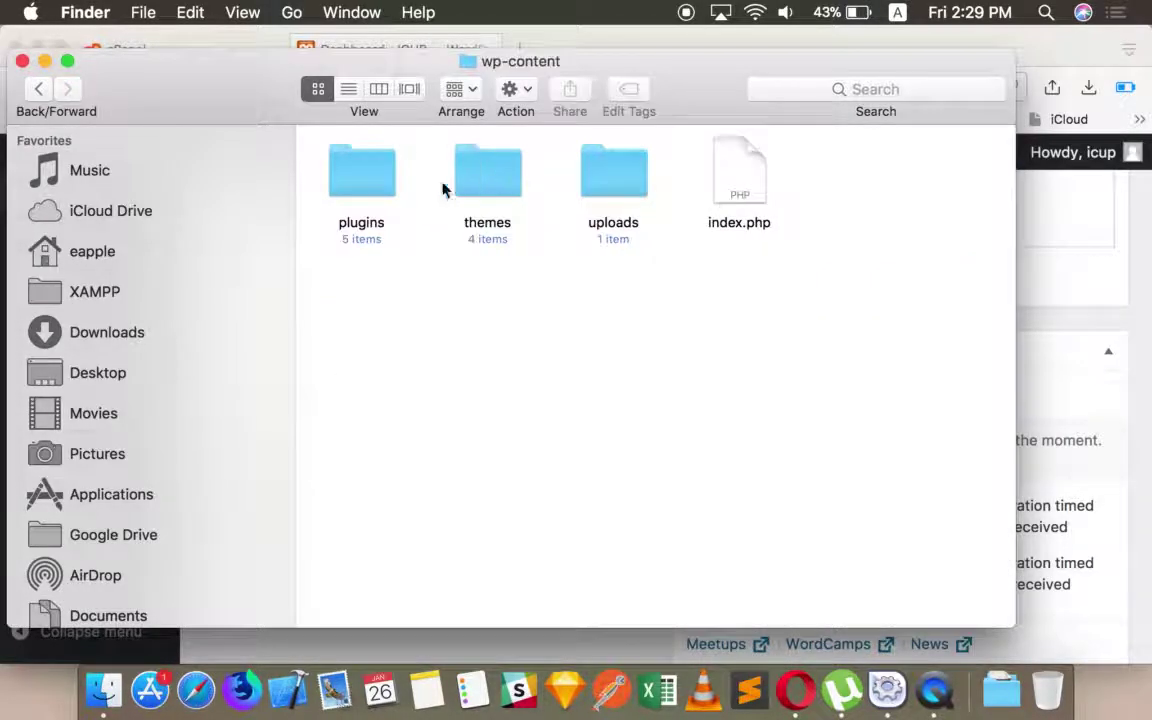
- Check the plugins folder's info and permissions, then open the plugins folder
{"action": "right_click", "coordinate": [366, 193]}
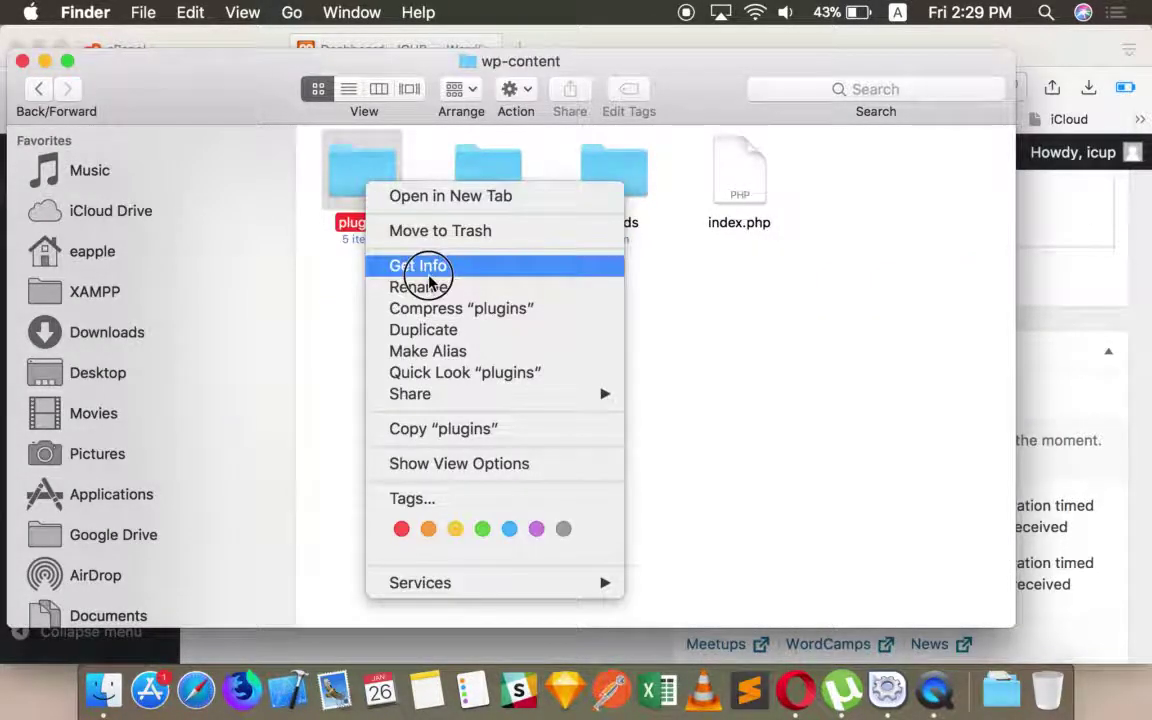
{"action": "left_click", "coordinate": [417, 264]}
{"action": "scroll", "coordinate": [327, 491], "scroll_direction": "down", "scroll_amount": 5}
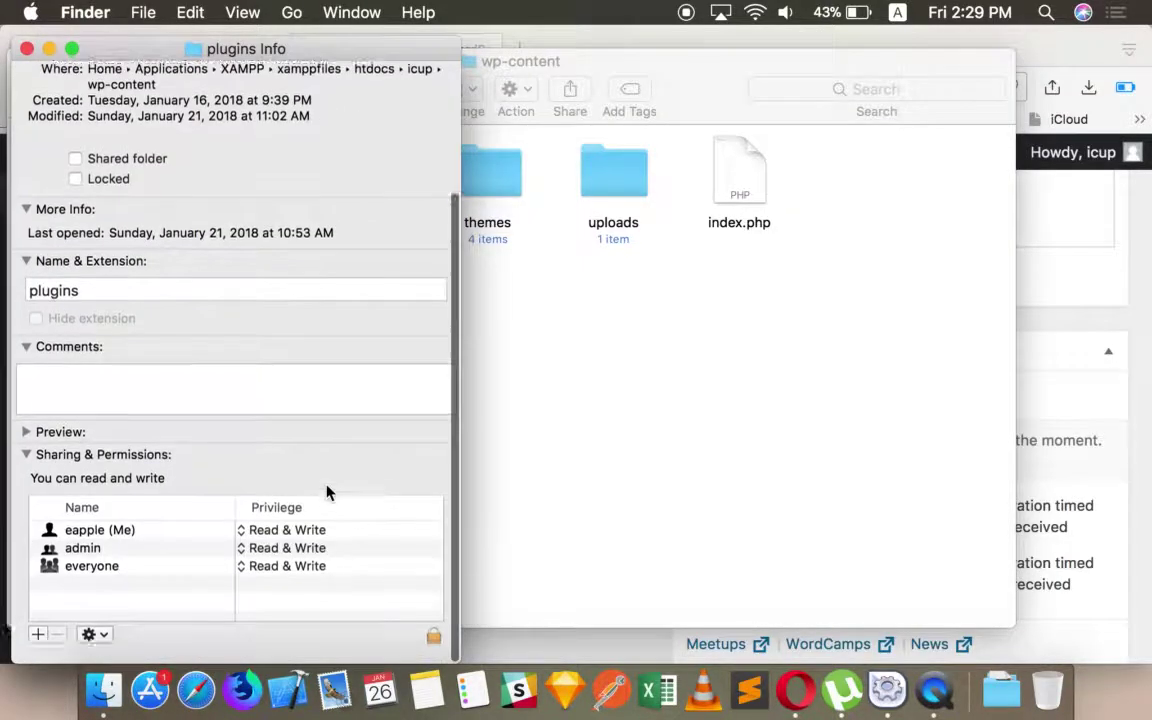
{"action": "left_click", "coordinate": [26, 48]}
{"action": "double_click", "coordinate": [342, 187]}
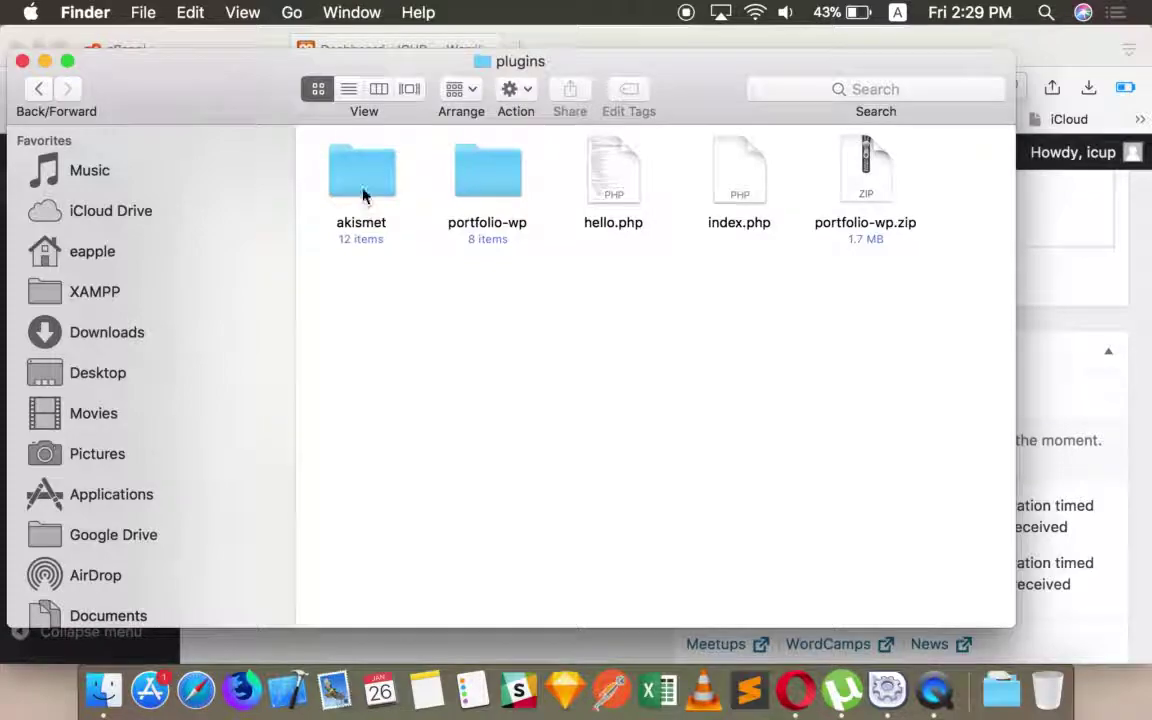
- Give admin and everyone Read & Write access on the akismet folder
{"action": "right_click", "coordinate": [363, 195]}
{"action": "left_click", "coordinate": [404, 265]}
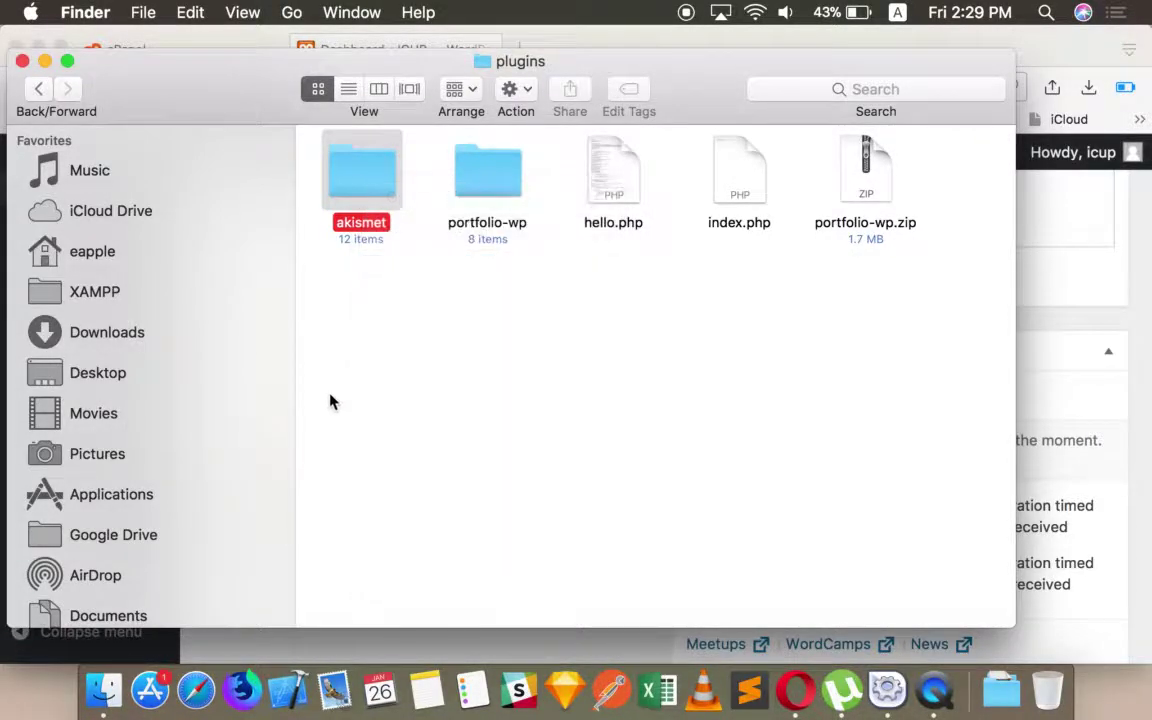
{"action": "scroll", "coordinate": [254, 443], "scroll_direction": "down", "scroll_amount": 5}
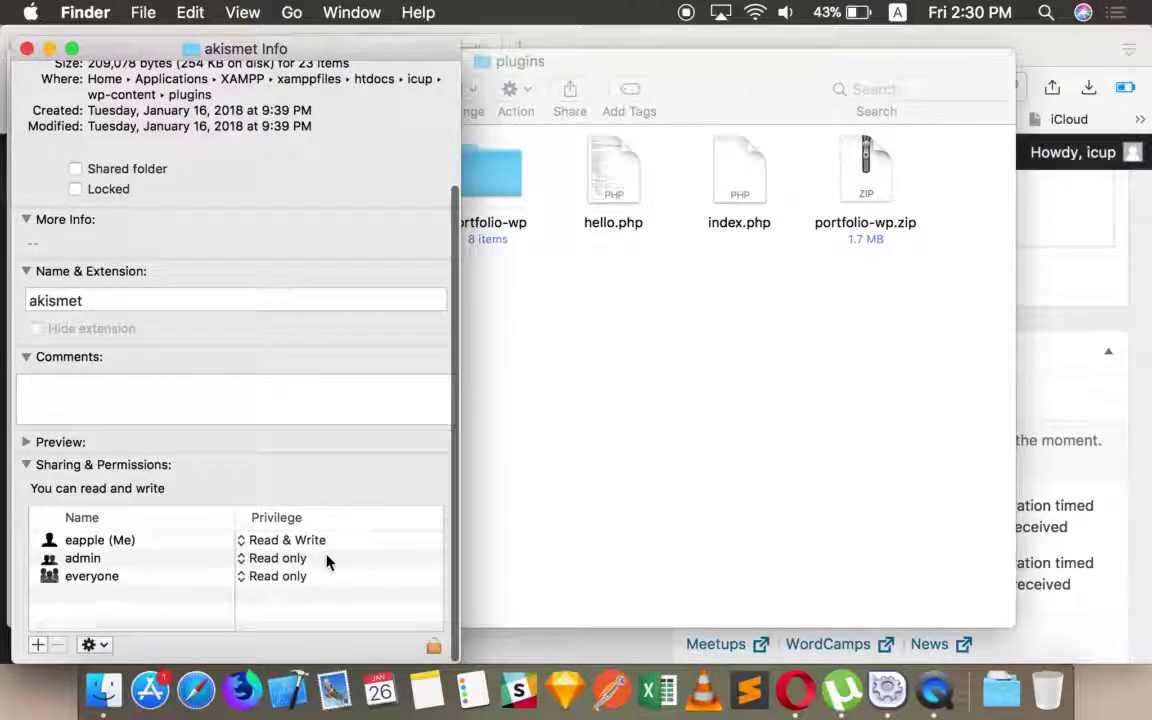
{"action": "left_click", "coordinate": [329, 560]}
{"action": "left_click", "coordinate": [218, 540]}
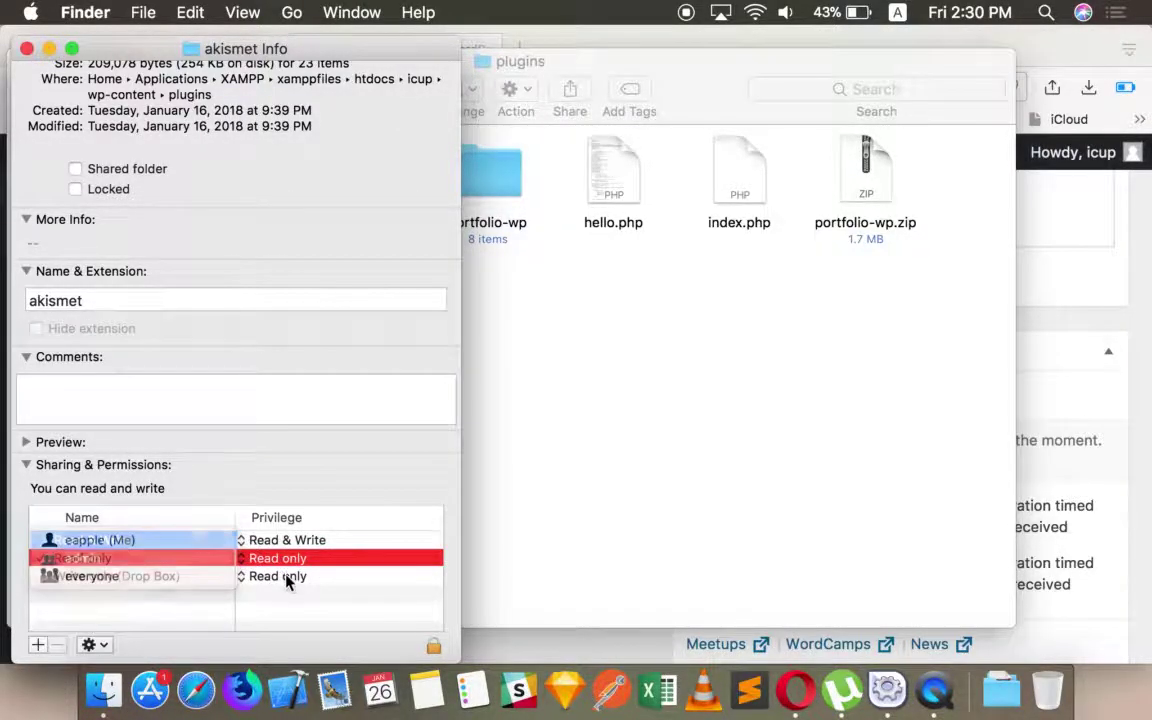
{"action": "left_click", "coordinate": [280, 576]}
{"action": "left_click", "coordinate": [185, 556]}
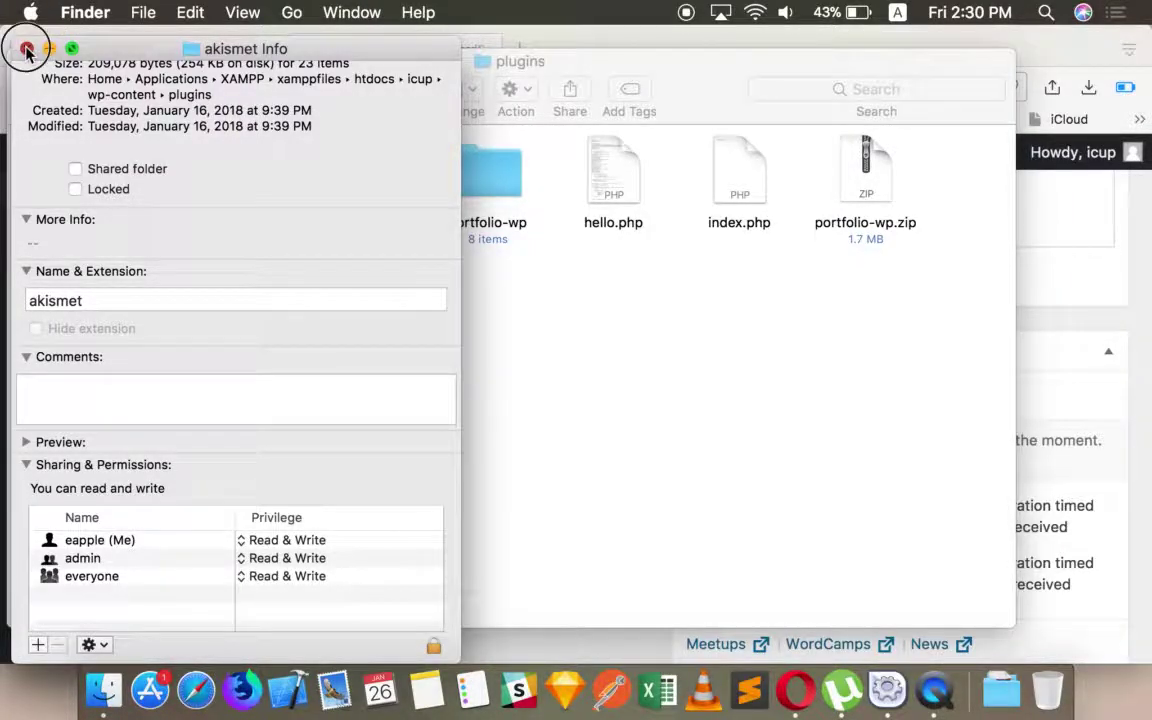
{"action": "left_click", "coordinate": [26, 49]}
- Move the akismet and portfolio-wp folders and portfolio-wp.zip to the Trash
{"action": "left_click", "coordinate": [487, 172]}
{"action": "left_click", "coordinate": [370, 185], "text": "super"}
{"action": "left_click_drag", "start_coordinate": [903, 705], "coordinate": [1045, 697]}
{"action": "left_click_drag", "start_coordinate": [644, 220], "coordinate": [1046, 690]}
- In WordPress Installed Plugins, try to delete the Hello Dolly plugin
{"action": "left_click", "coordinate": [1050, 366]}
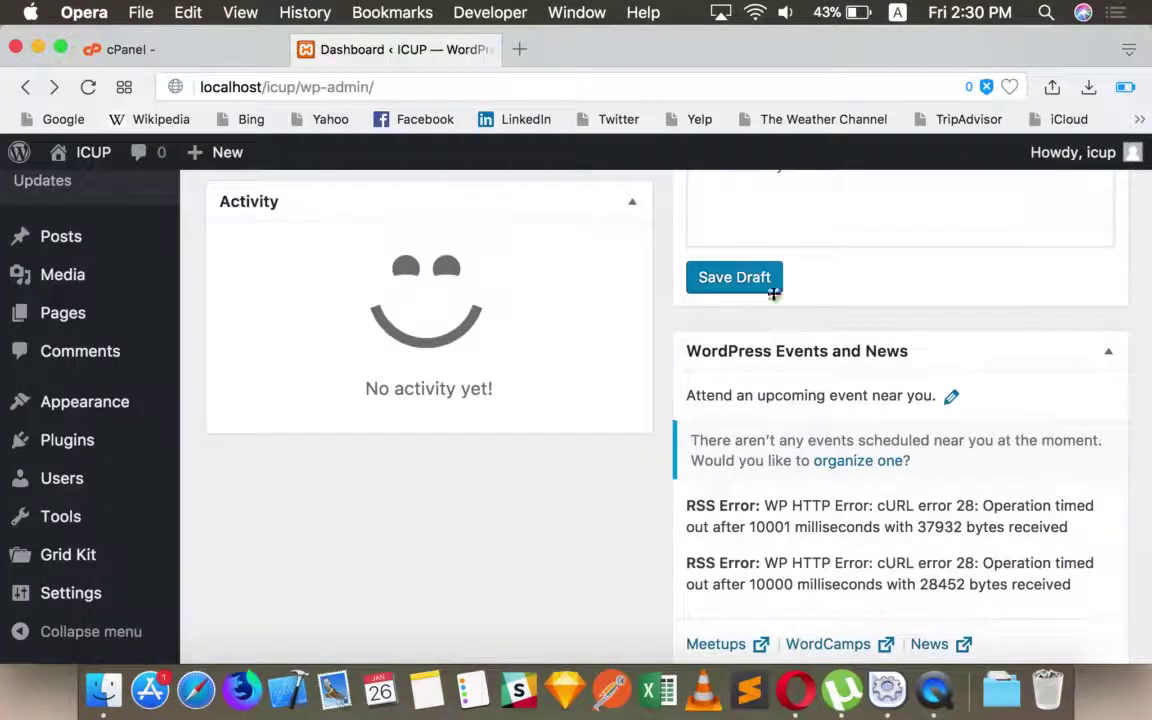
{"action": "scroll", "coordinate": [239, 375], "scroll_direction": "up", "scroll_amount": 10}
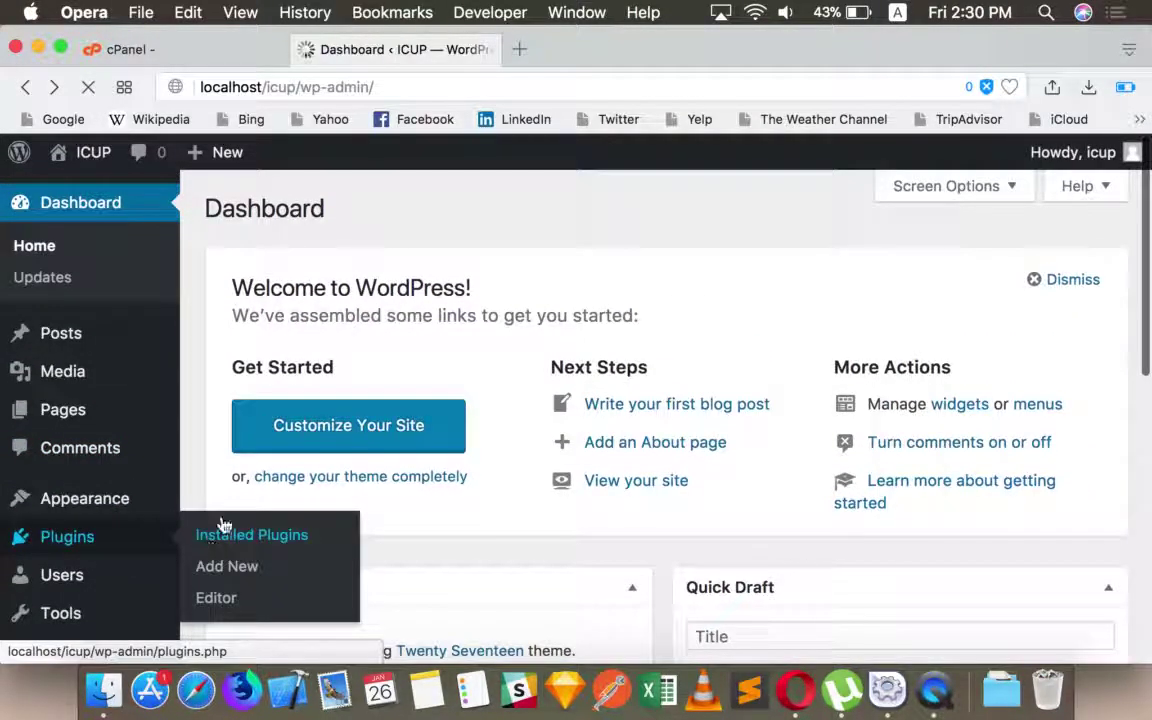
{"action": "left_click", "coordinate": [208, 541]}
{"action": "left_click", "coordinate": [348, 458]}
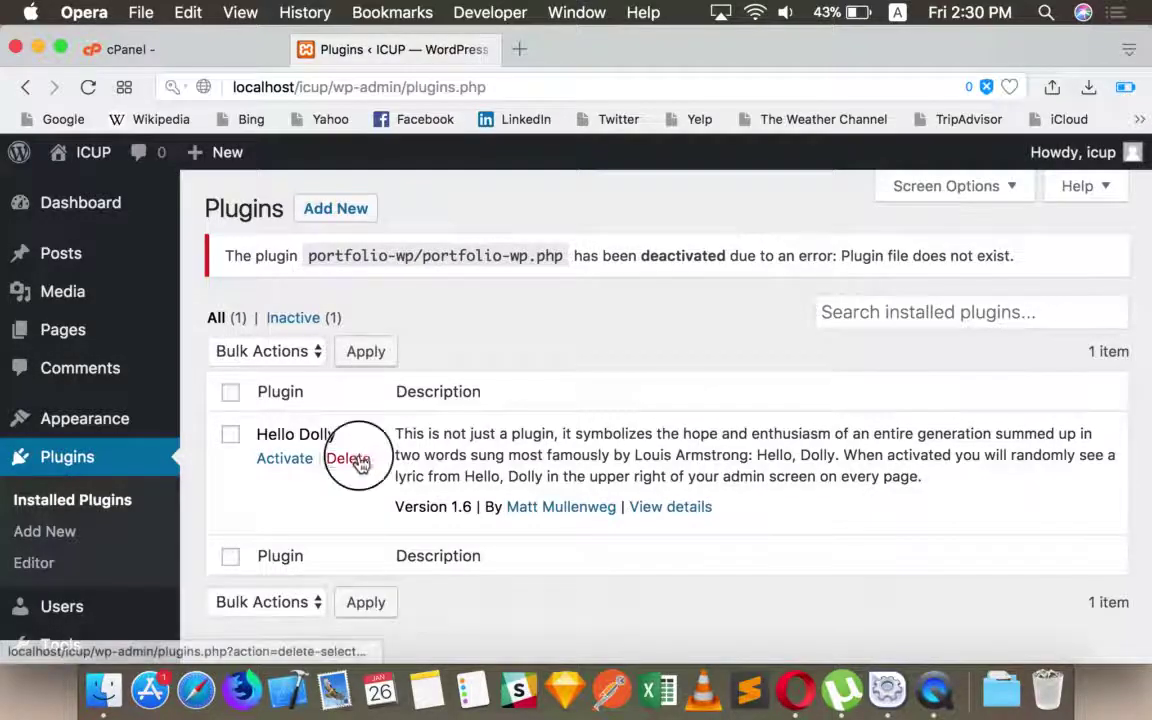
{"action": "left_click", "coordinate": [712, 221]}
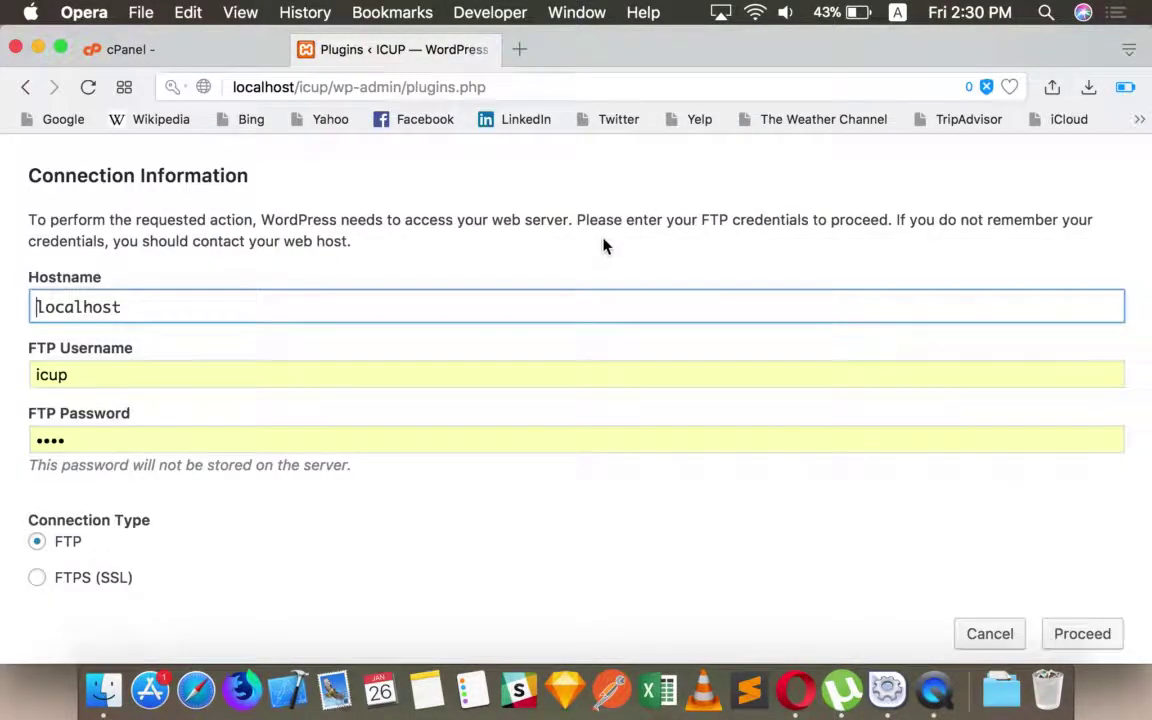
- Back out of the FTP connection form that appears and leave it
{"action": "left_click", "coordinate": [29, 93]}
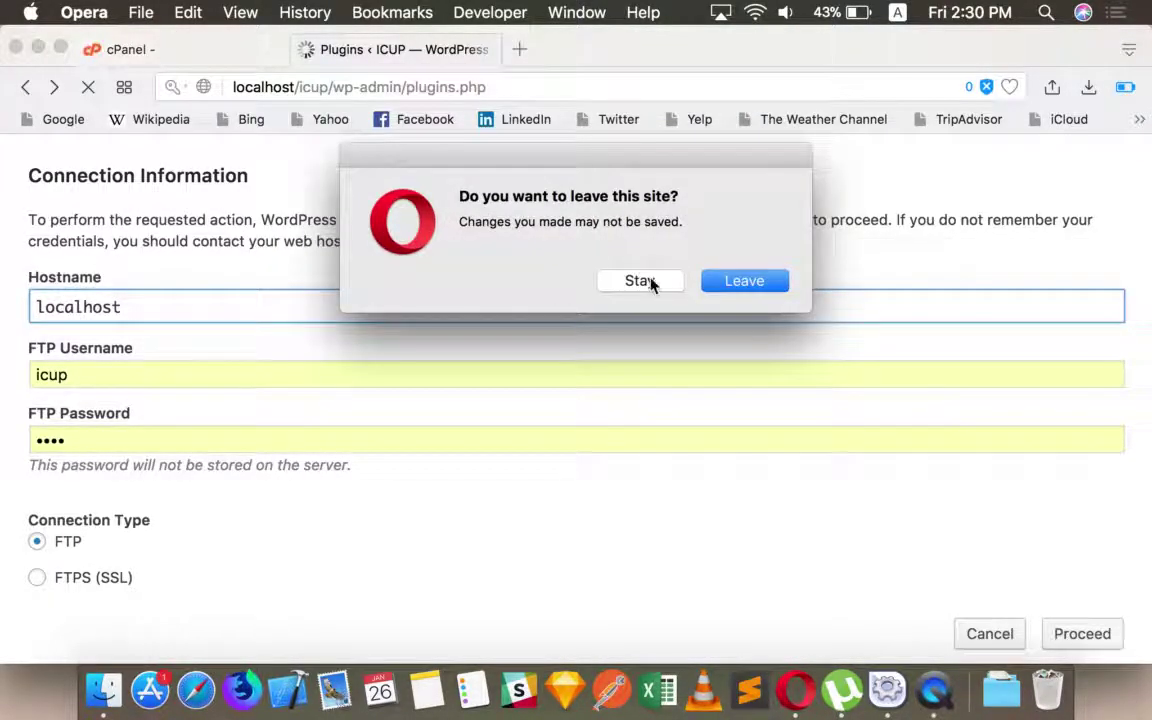
{"action": "left_click", "coordinate": [649, 282]}
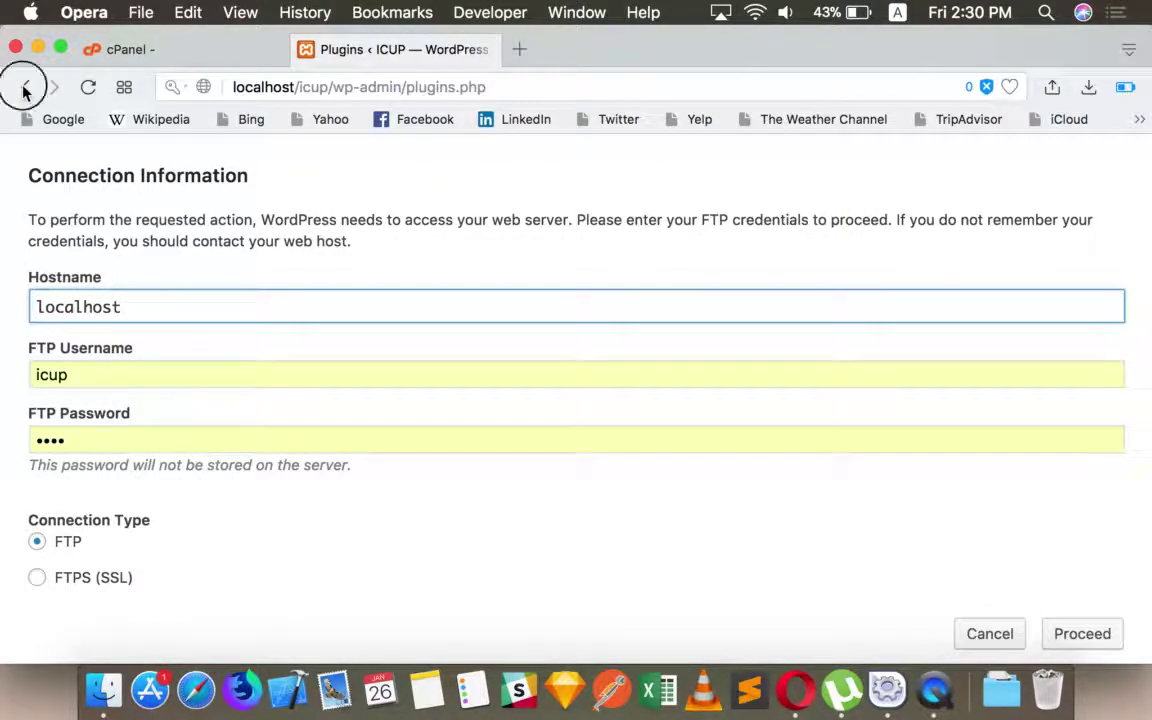
{"action": "left_click", "coordinate": [25, 91]}
{"action": "left_click", "coordinate": [752, 284]}
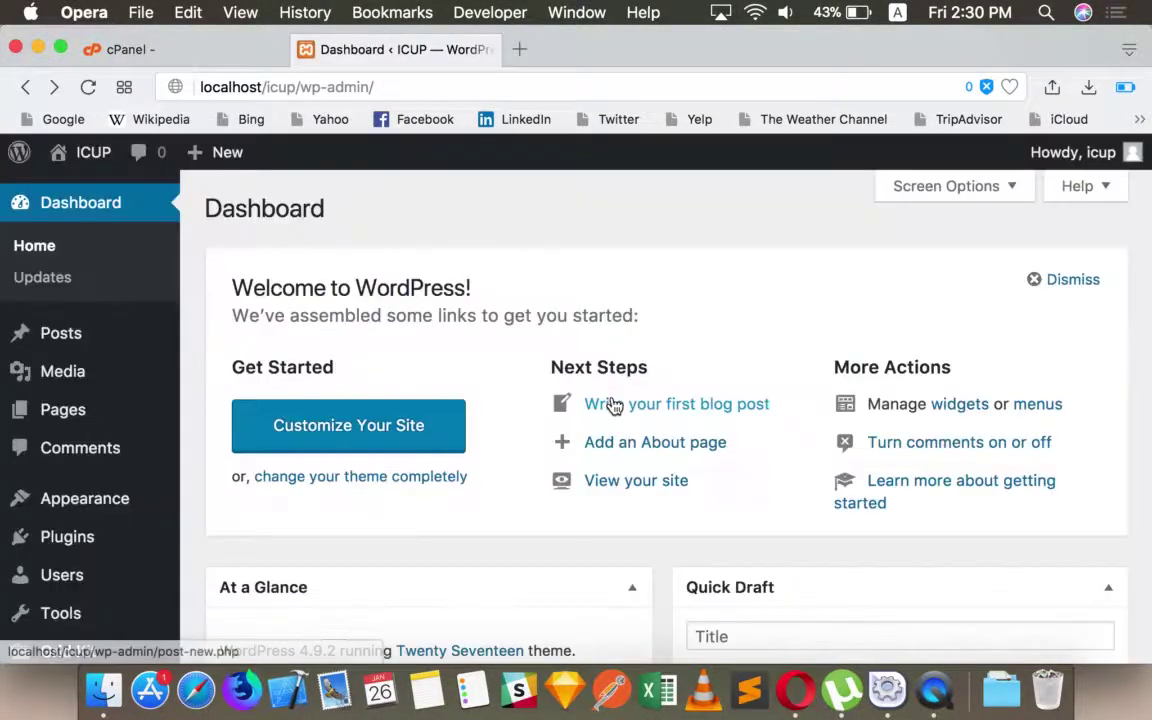
- Visit the Themes page, then return to Installed Plugins
{"action": "scroll", "coordinate": [825, 519], "scroll_direction": "down", "scroll_amount": 5}
{"action": "left_click", "coordinate": [116, 404]}
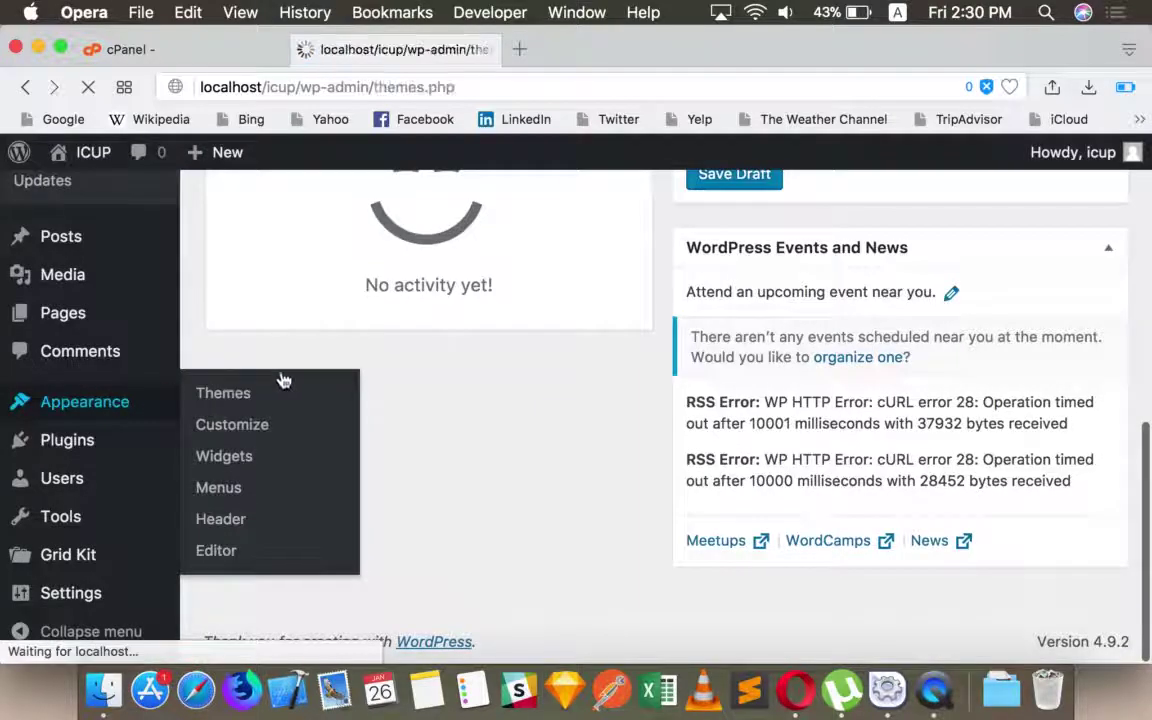
{"action": "scroll", "coordinate": [113, 488], "scroll_direction": "down", "scroll_amount": 3}
{"action": "mouse_move", "coordinate": [113, 485]}
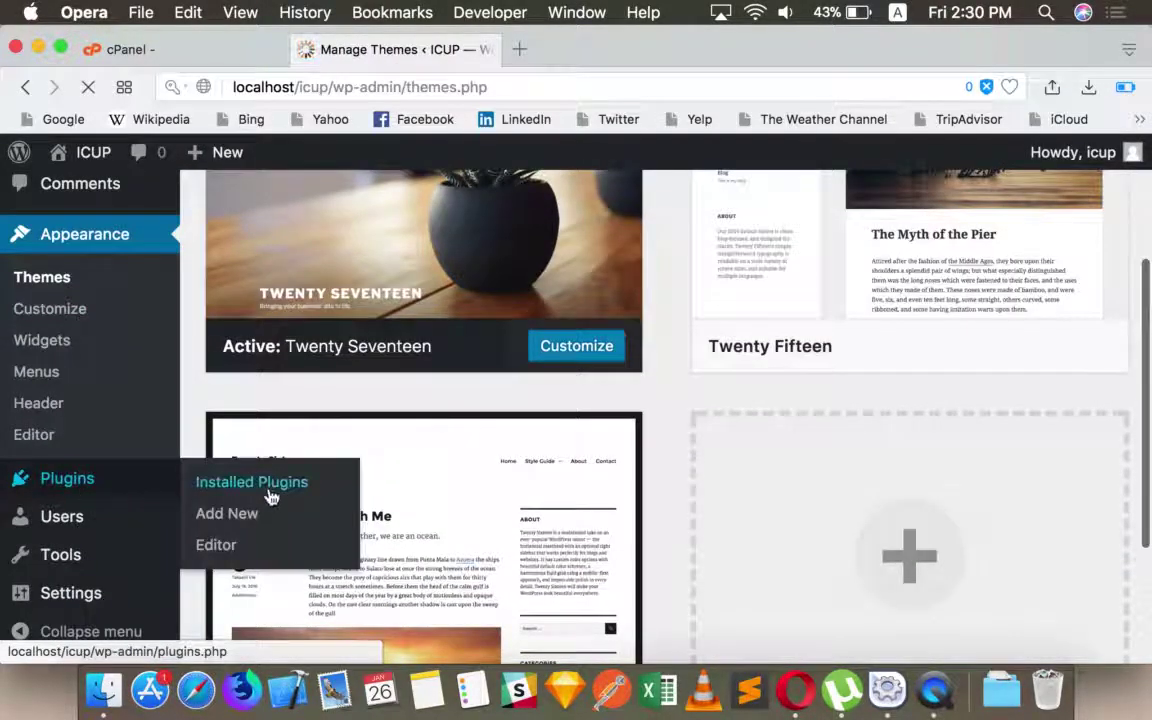
{"action": "left_click", "coordinate": [268, 496]}
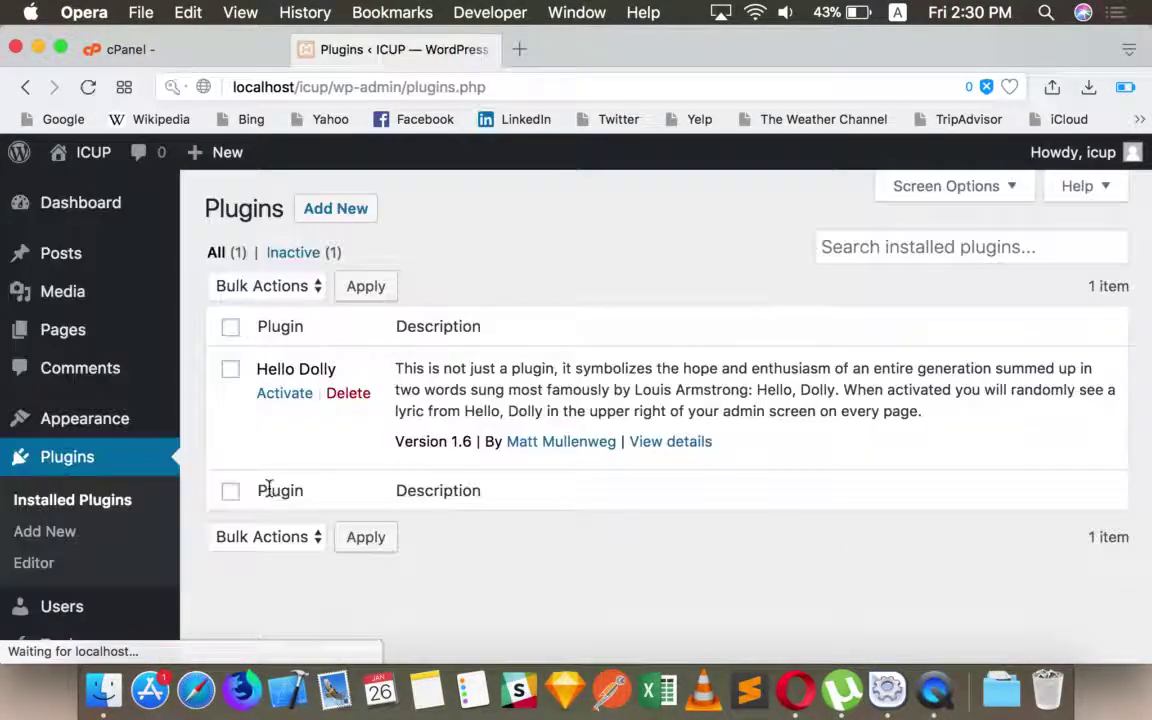
- In hello.php's Info window, set admin to Read & Write and adjust everyone's access
{"action": "left_click", "coordinate": [103, 690]}
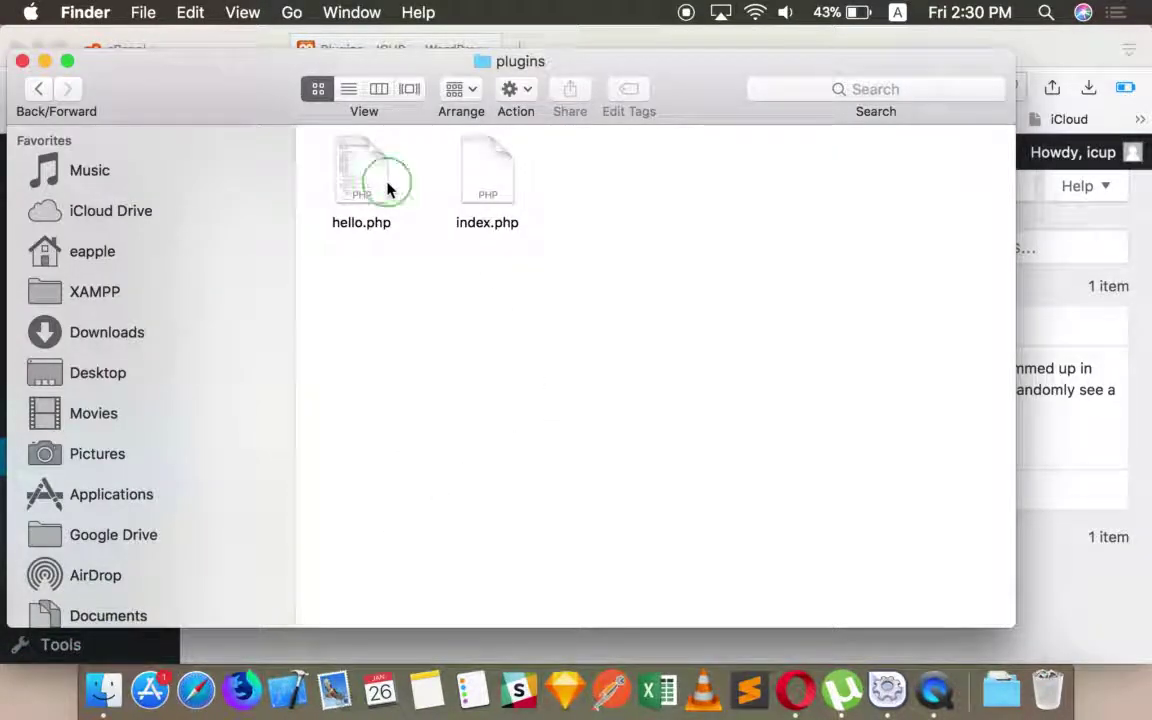
{"action": "right_click", "coordinate": [388, 191]}
{"action": "left_click", "coordinate": [440, 262]}
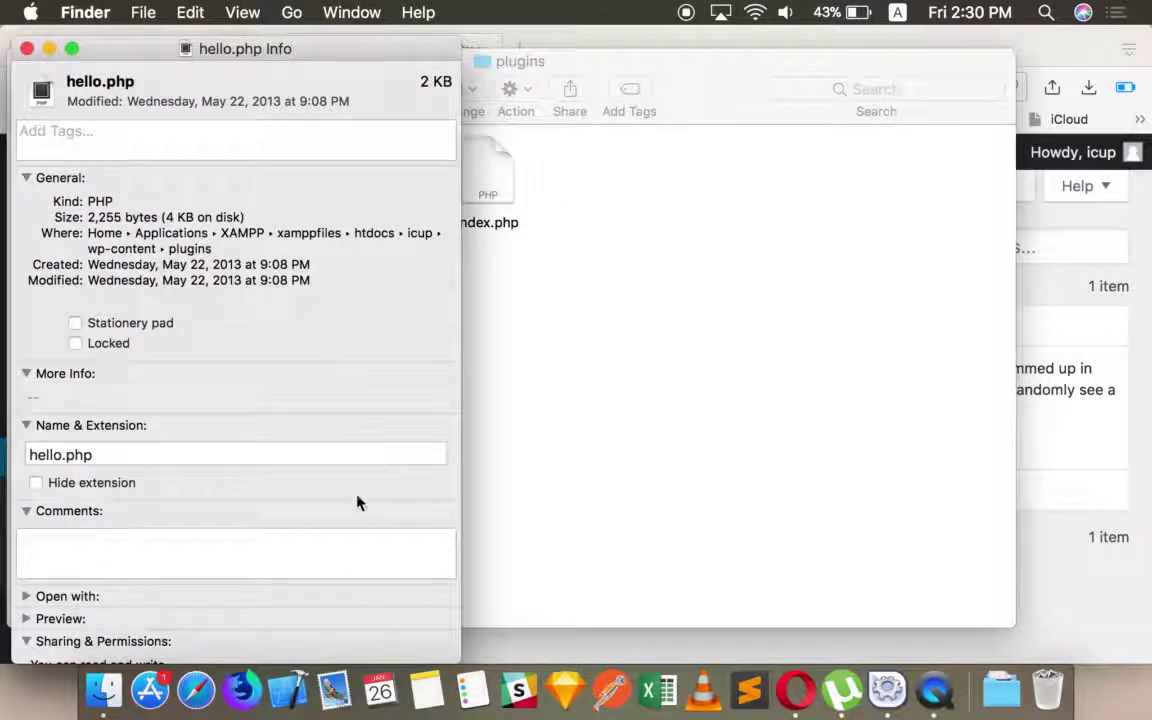
{"action": "scroll", "coordinate": [362, 490], "scroll_direction": "down", "scroll_amount": 5}
{"action": "left_click", "coordinate": [348, 558]}
{"action": "left_click", "coordinate": [180, 539]}
{"action": "left_click", "coordinate": [292, 580]}
{"action": "left_click", "coordinate": [188, 560]}
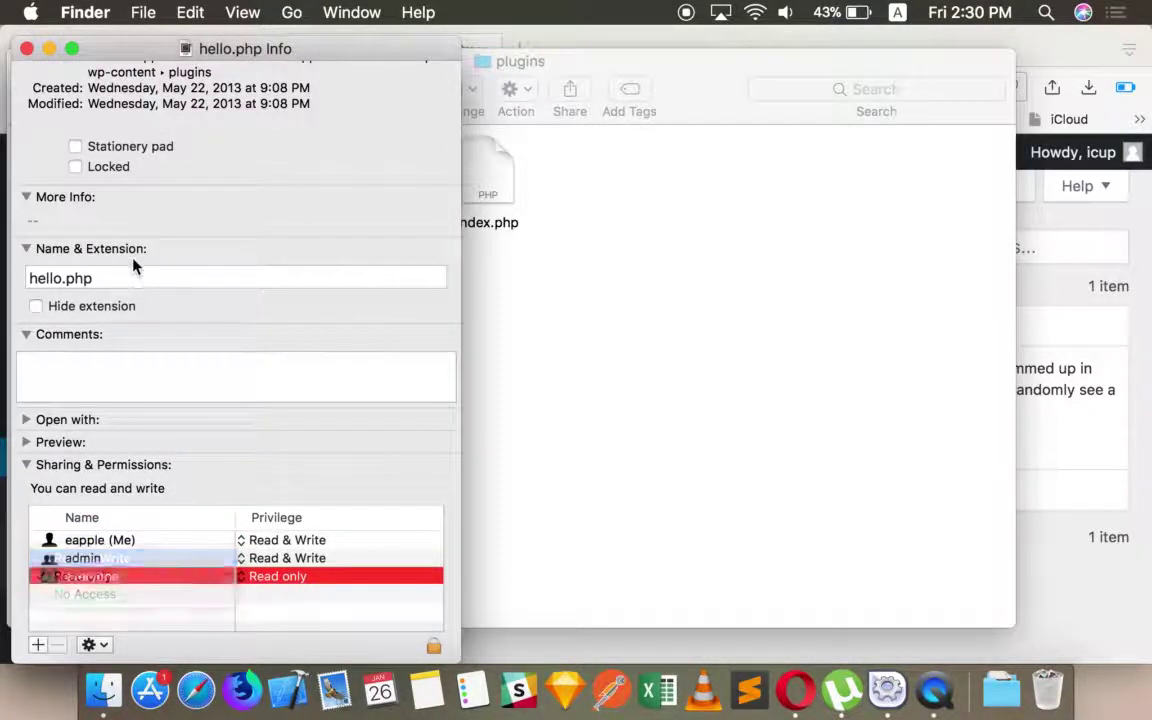
{"action": "left_click", "coordinate": [27, 48]}
- Retry deleting Hello Dolly and submit the FTP connection form
{"action": "key", "text": "super+Tab"}
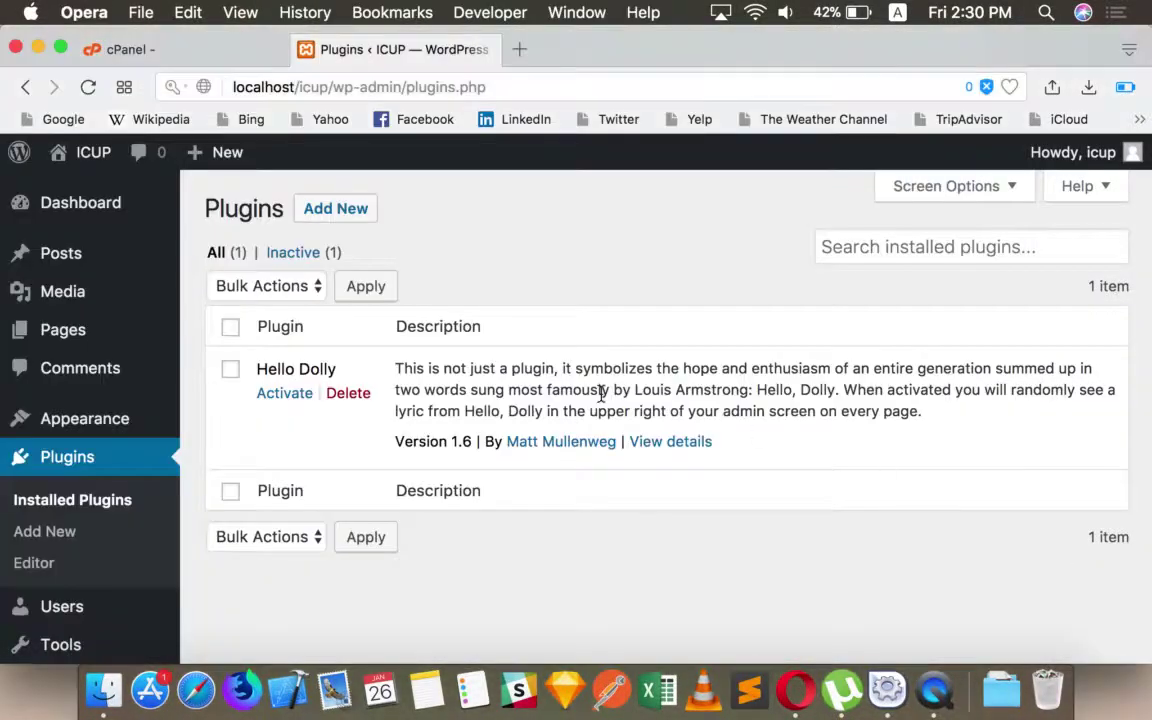
{"action": "left_click", "coordinate": [347, 393]}
{"action": "left_click", "coordinate": [733, 228]}
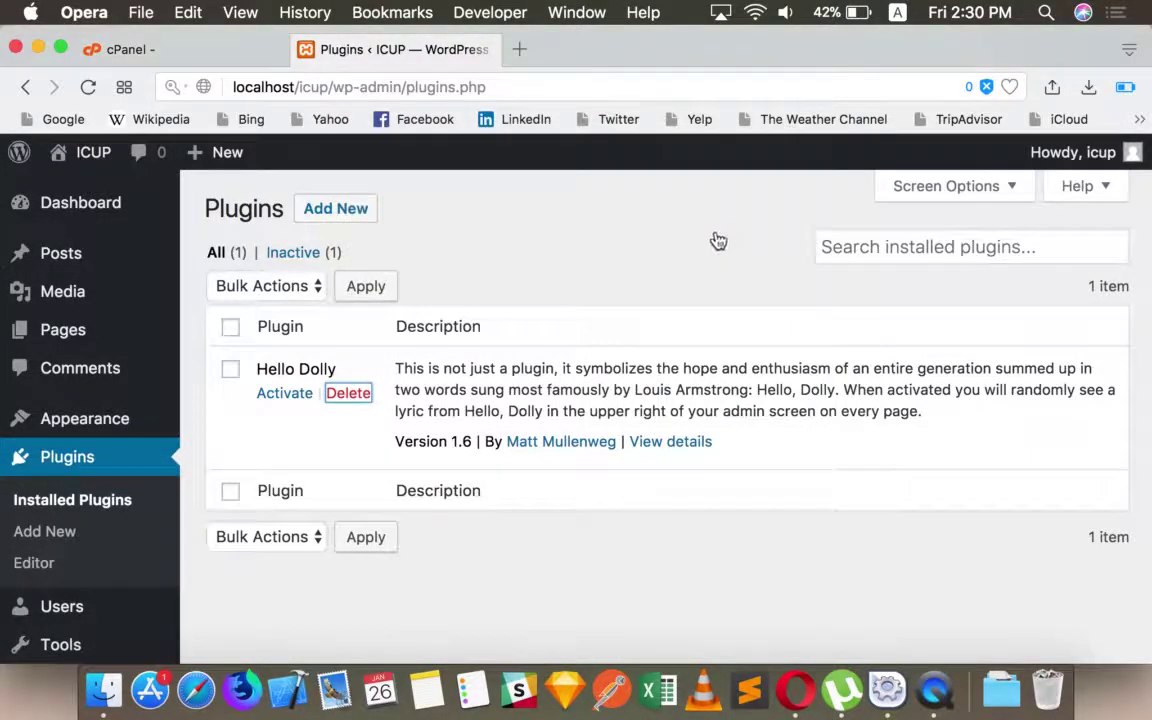
{"action": "left_click", "coordinate": [1082, 633]}
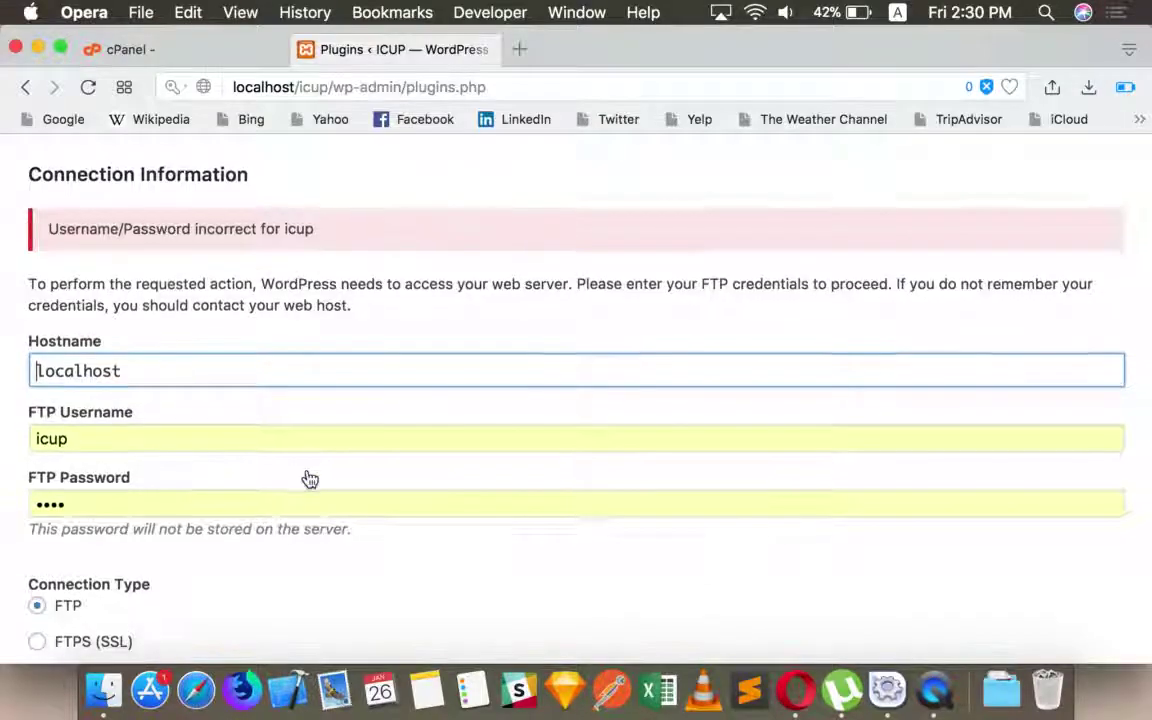
- Abandon the rejected FTP login and leave the page
{"action": "scroll", "coordinate": [306, 478], "scroll_direction": "down", "scroll_amount": 2}
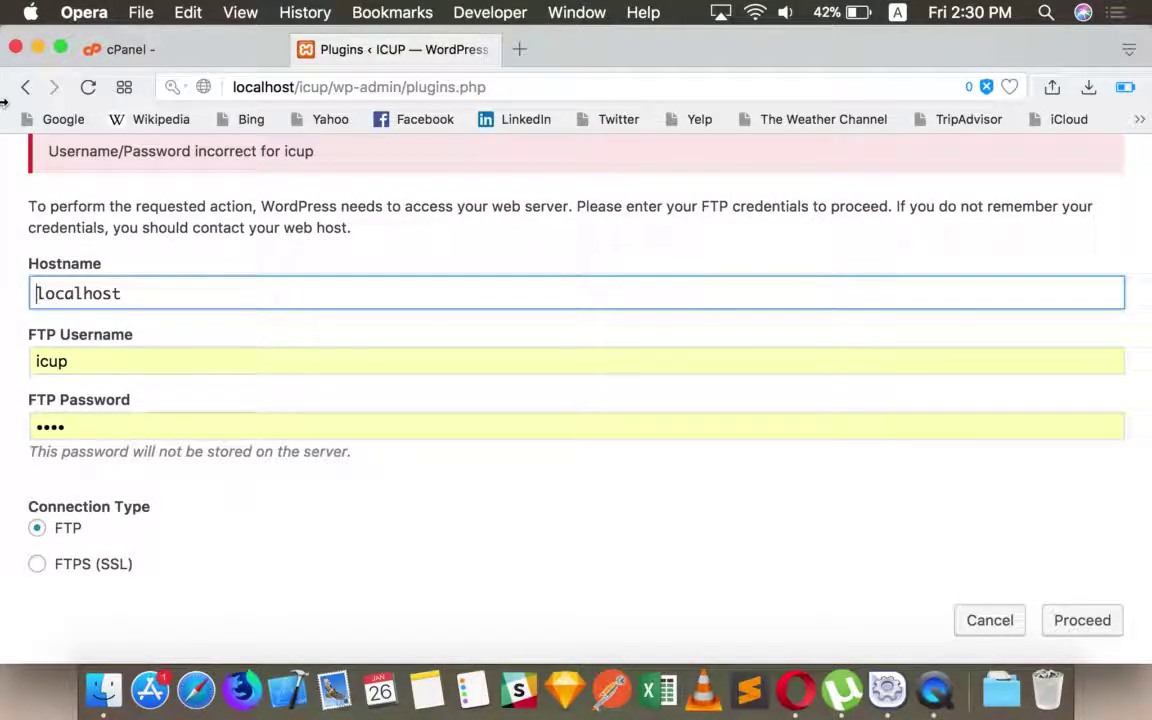
{"action": "key", "text": "Tab"}
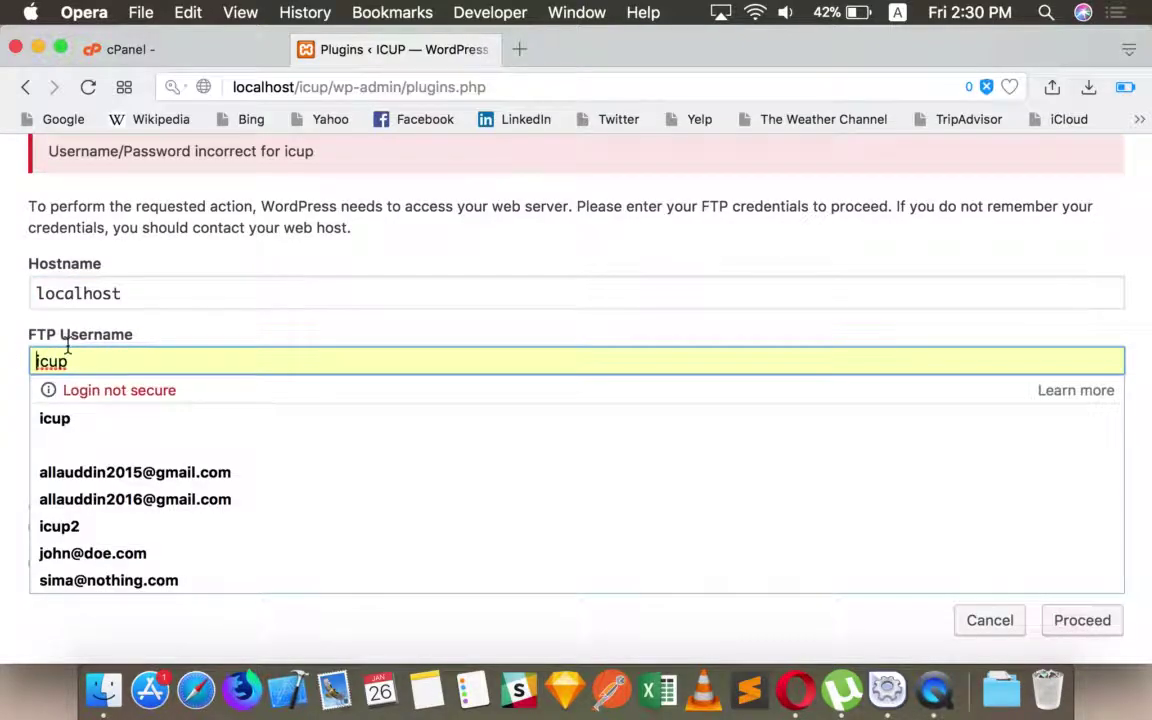
{"action": "left_click", "coordinate": [26, 88]}
{"action": "left_click", "coordinate": [713, 274]}
{"action": "left_click", "coordinate": [194, 56]}
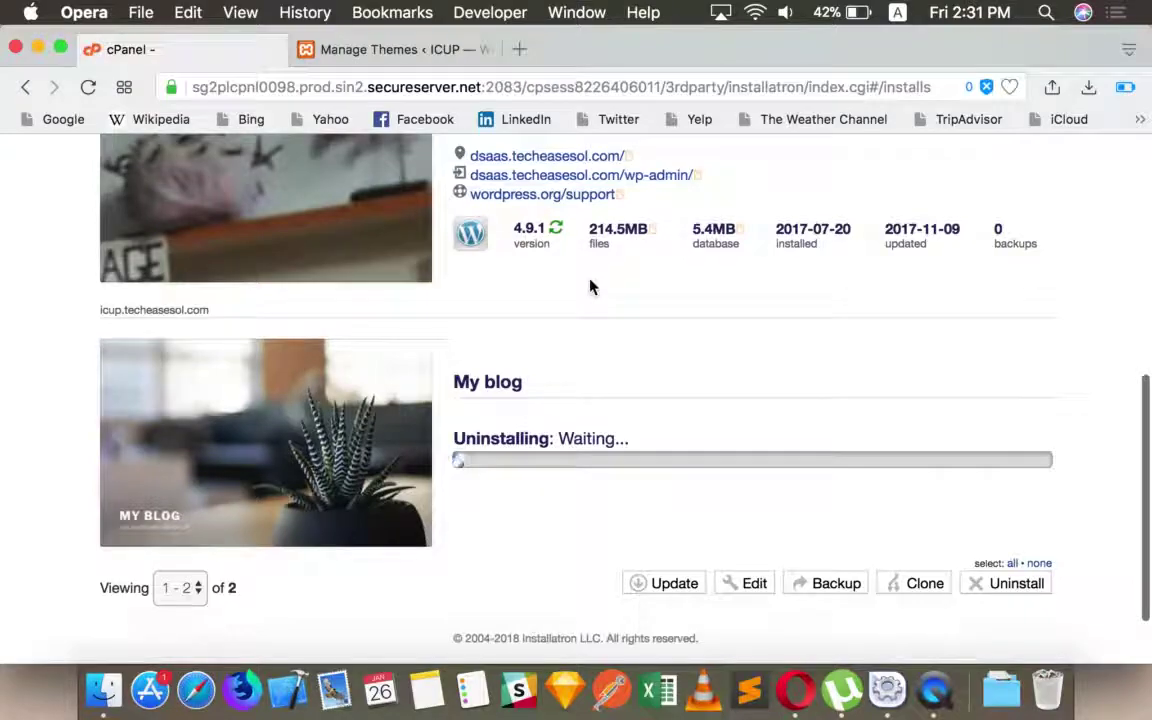
- Reload Installatron's installed applications list so the My blog install disappears
{"action": "scroll", "coordinate": [590, 287], "scroll_direction": "up", "scroll_amount": 4}
{"action": "scroll", "coordinate": [580, 265], "scroll_direction": "down", "scroll_amount": 2}
{"action": "left_click", "coordinate": [88, 87]}
{"action": "scroll", "coordinate": [661, 312], "scroll_direction": "down", "scroll_amount": 4}
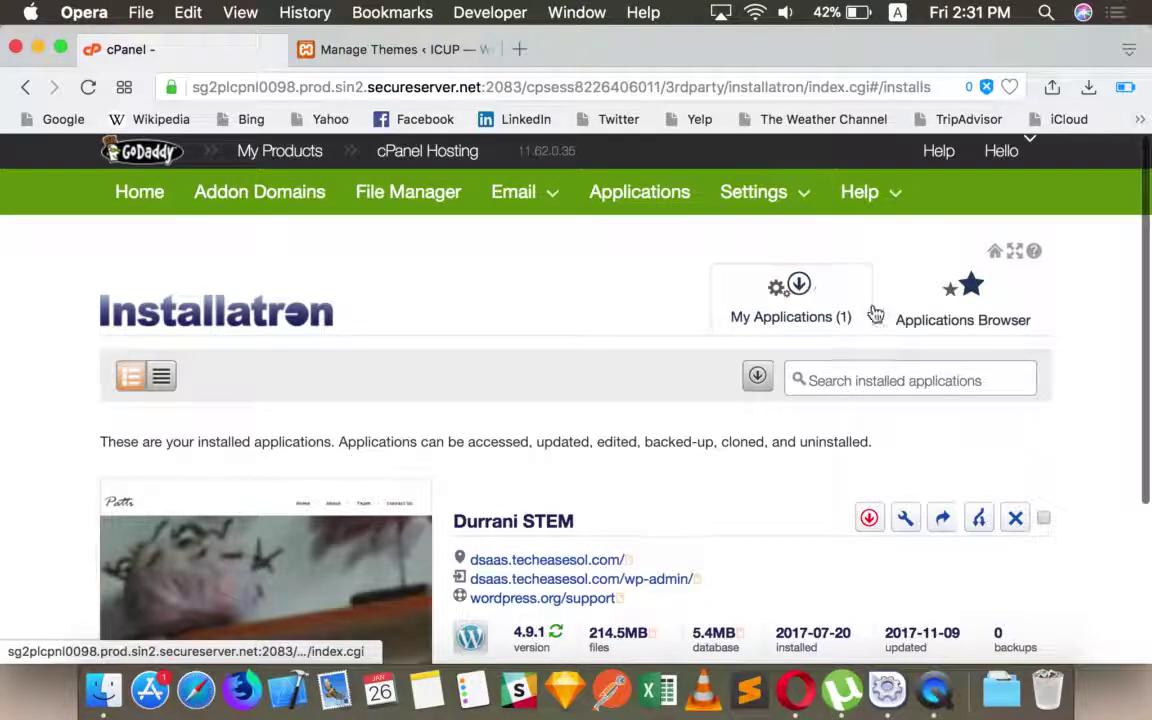
- Switch to the Applications Browser and scroll through the catalogue
{"action": "left_click", "coordinate": [908, 314]}
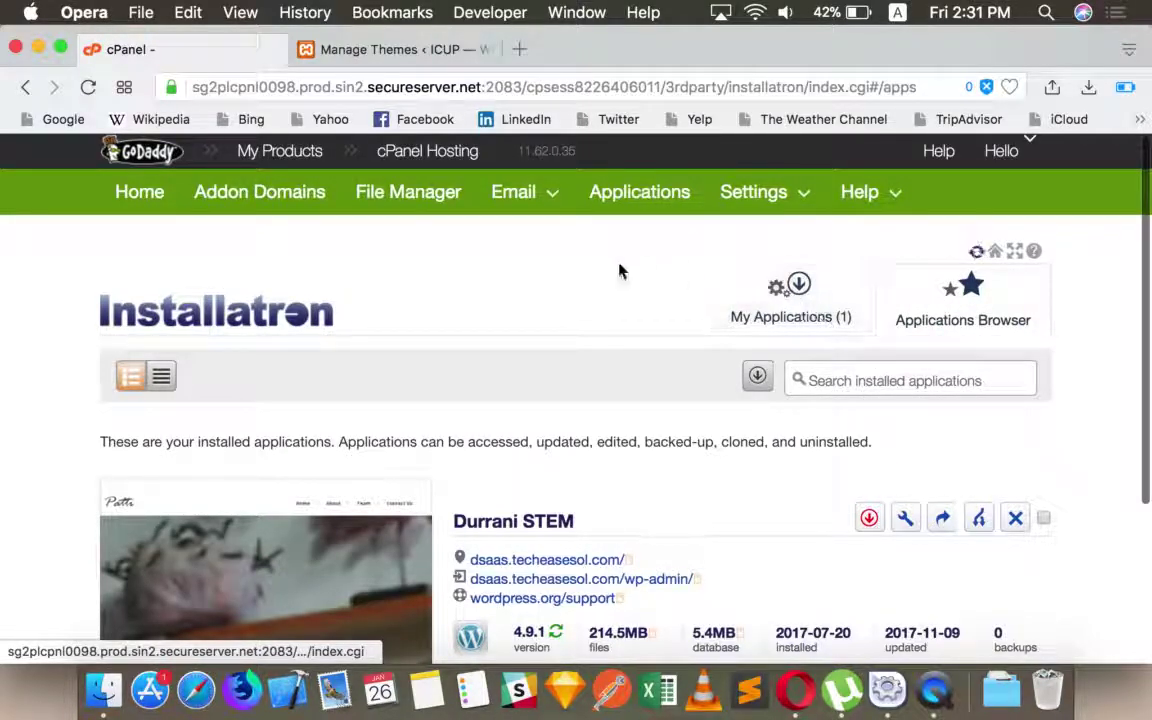
{"action": "scroll", "coordinate": [508, 382], "scroll_direction": "down", "scroll_amount": 1}
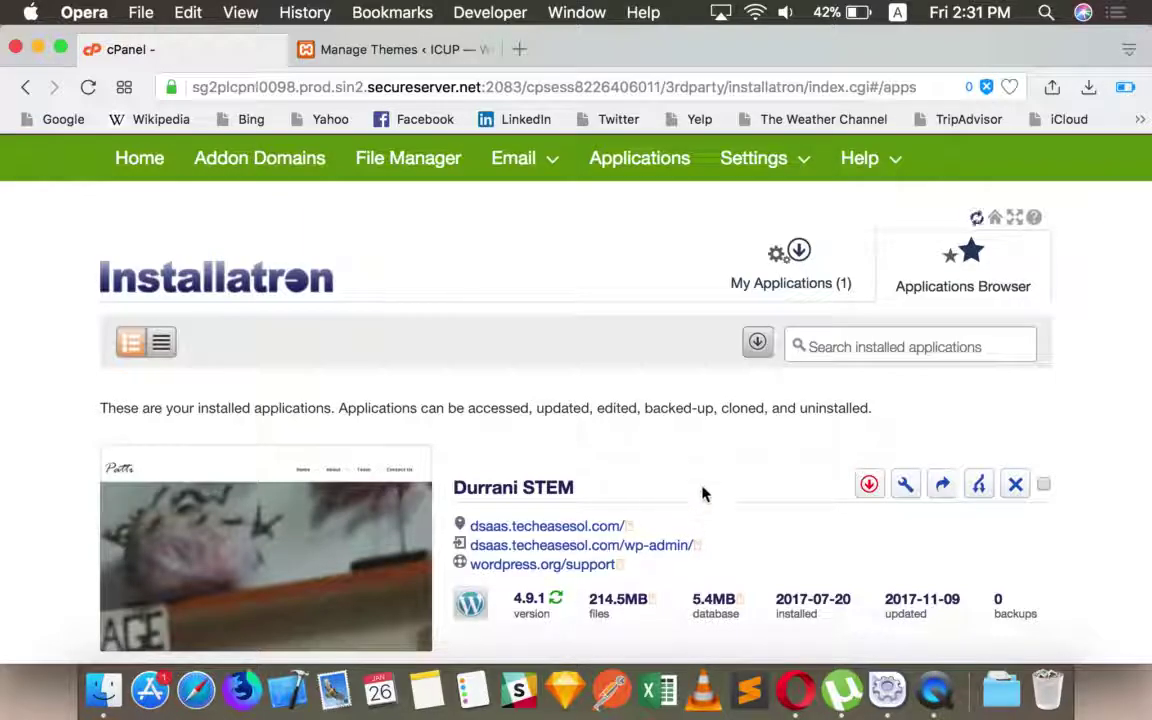
{"action": "scroll", "coordinate": [706, 484], "scroll_direction": "down", "scroll_amount": 1}
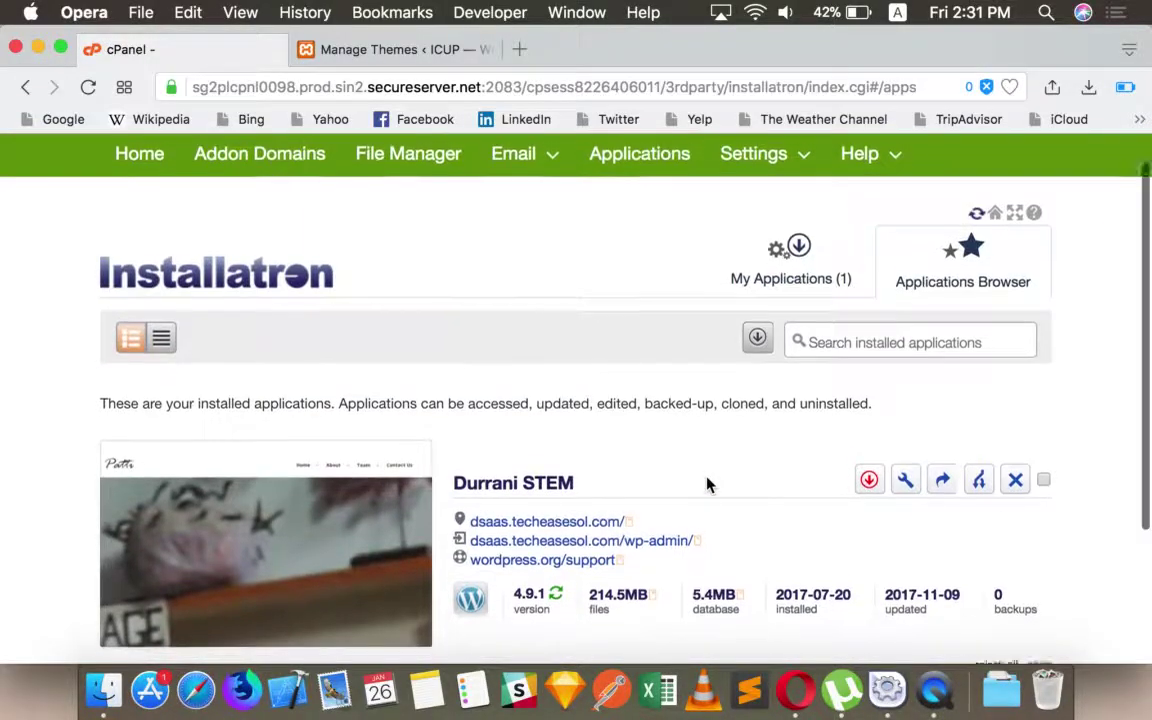
{"action": "scroll", "coordinate": [706, 484], "scroll_direction": "up", "scroll_amount": 1}
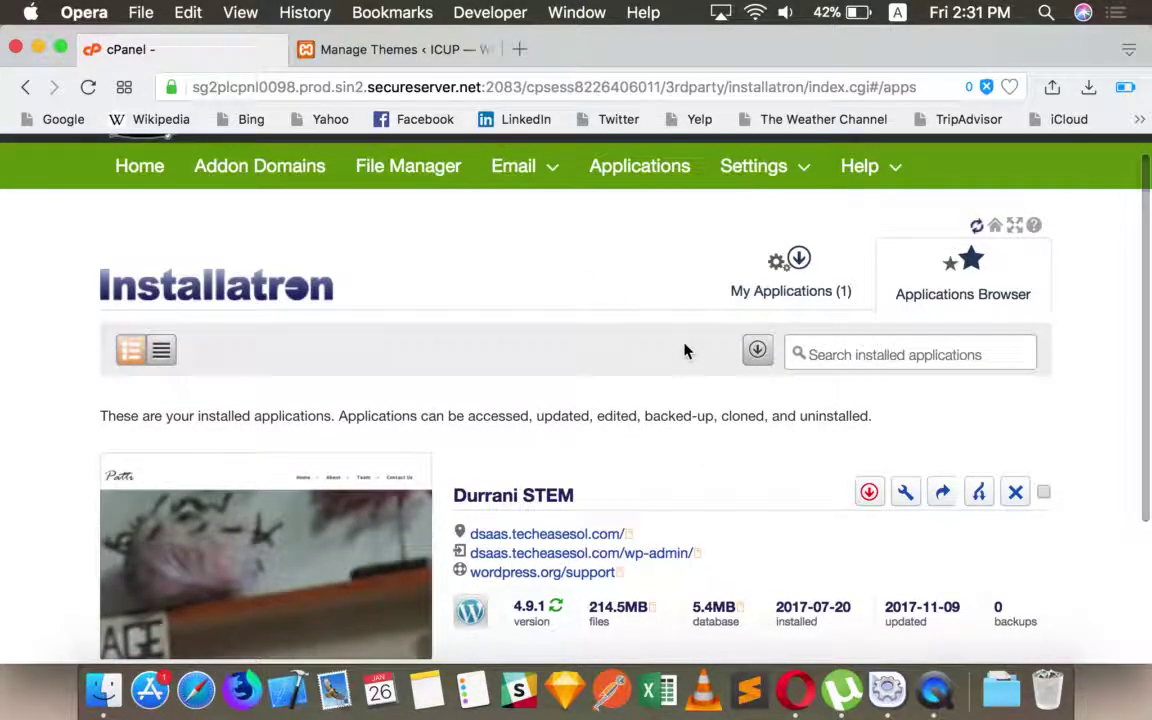
{"action": "scroll", "coordinate": [684, 350], "scroll_direction": "down", "scroll_amount": 4}
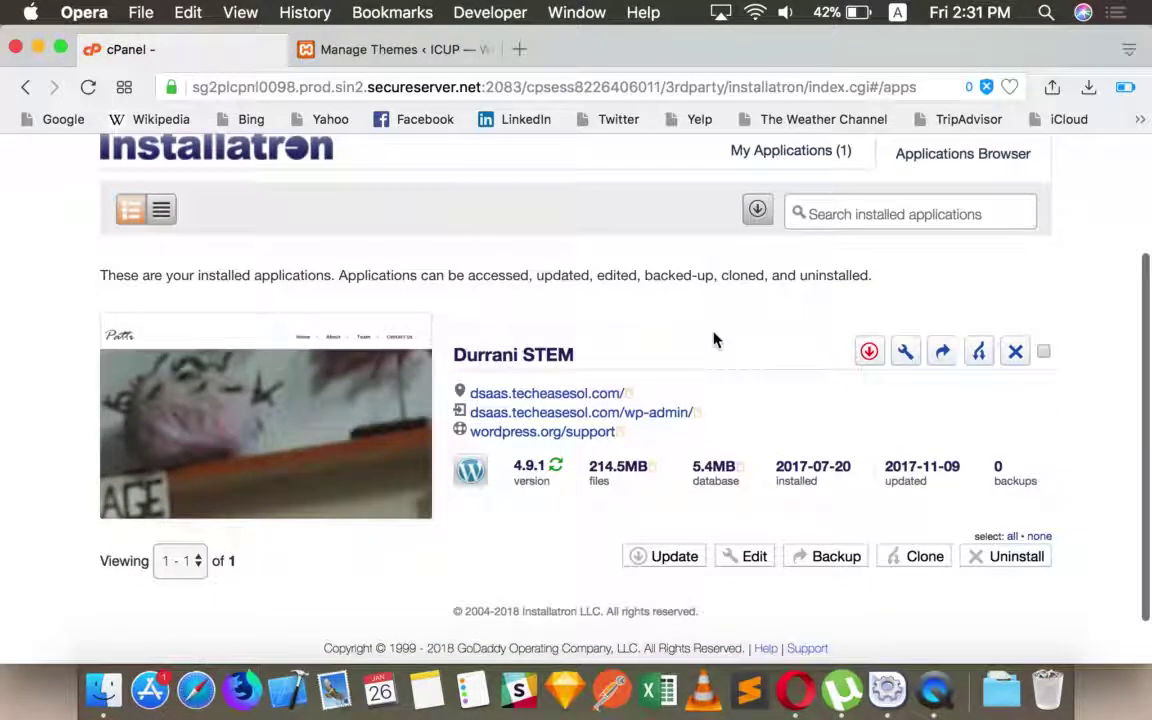
{"action": "scroll", "coordinate": [716, 340], "scroll_direction": "down", "scroll_amount": 1}
{"action": "scroll", "coordinate": [716, 340], "scroll_direction": "up", "scroll_amount": 4}
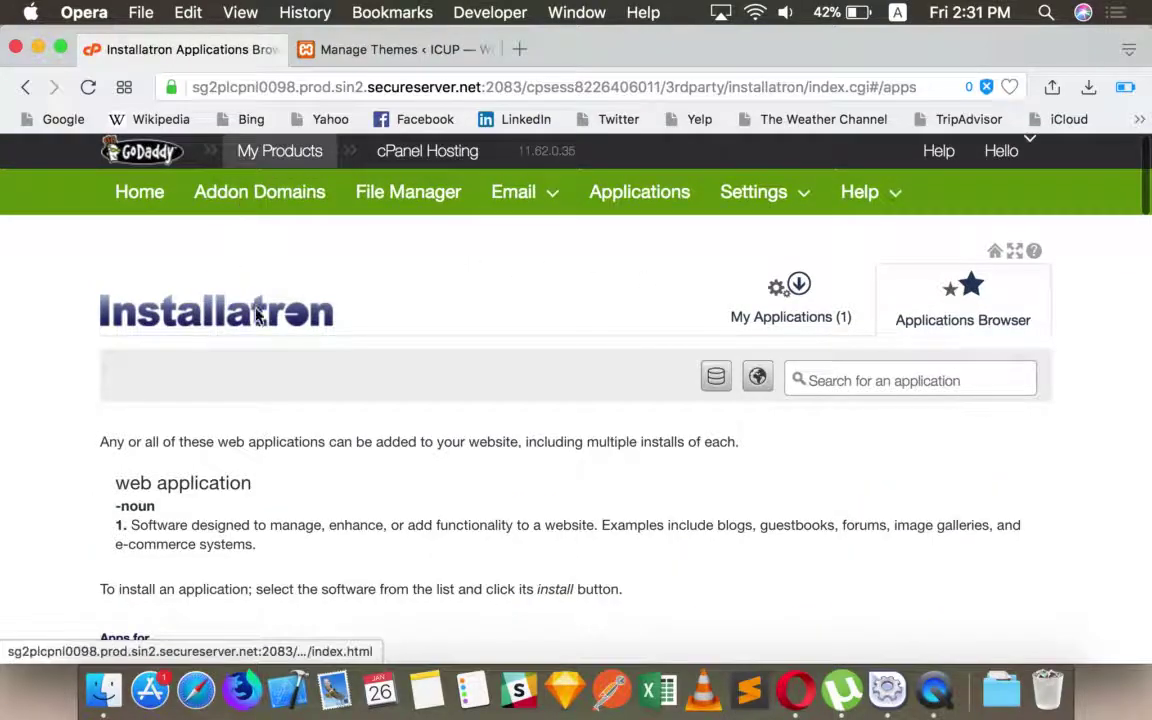
- Scroll to Content Management and open the WordPress application page
{"action": "scroll", "coordinate": [444, 394], "scroll_direction": "down", "scroll_amount": 5}
{"action": "scroll", "coordinate": [371, 390], "scroll_direction": "down", "scroll_amount": 3}
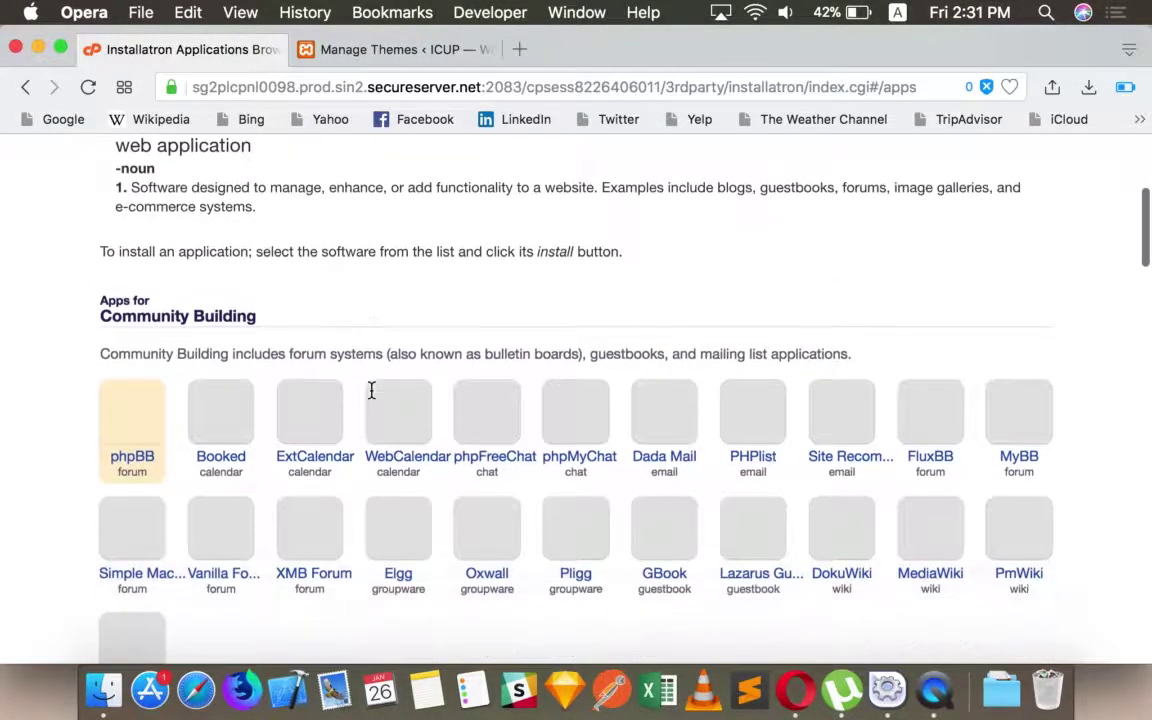
{"action": "scroll", "coordinate": [372, 392], "scroll_direction": "down", "scroll_amount": 15}
{"action": "left_click", "coordinate": [158, 357]}
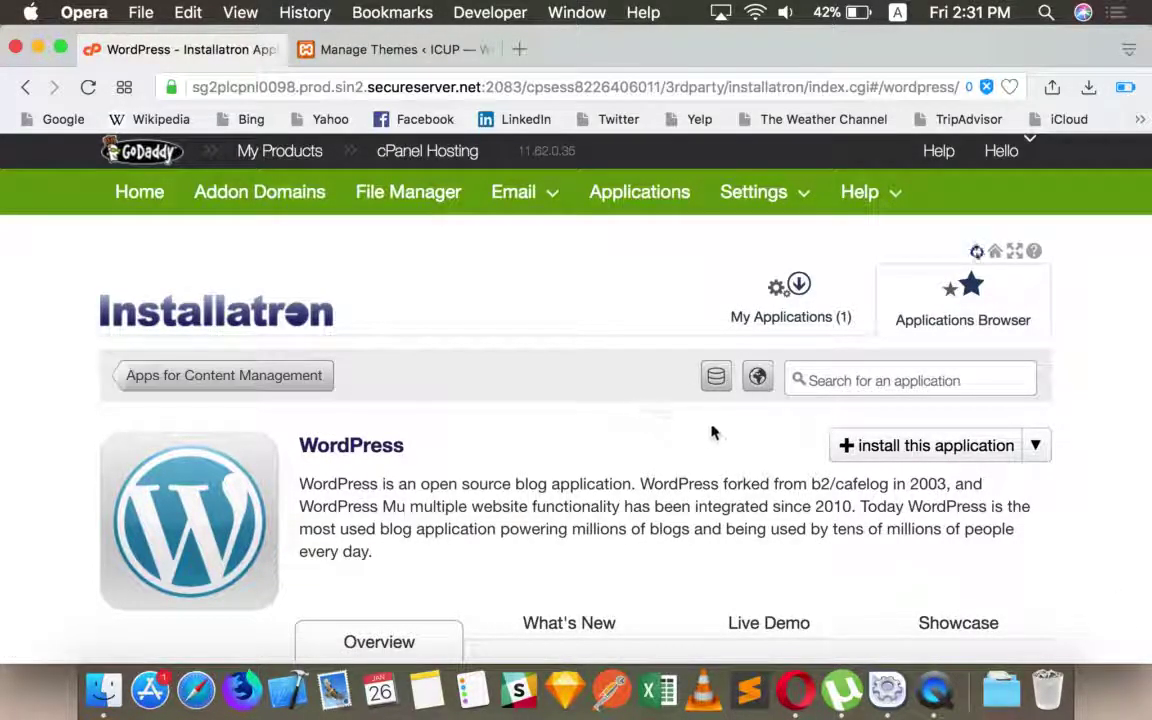
- Choose icup.techeasesol.com as the domain and clear the directory to install at root
{"action": "scroll", "coordinate": [471, 474], "scroll_direction": "down", "scroll_amount": 5}
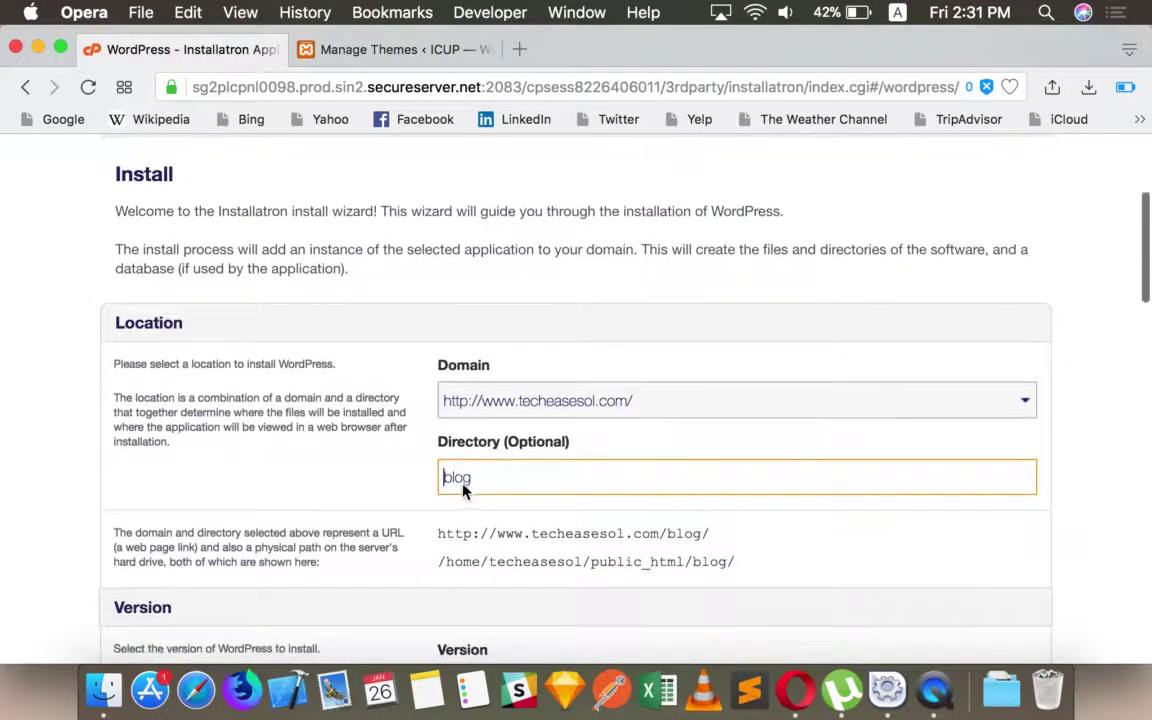
{"action": "left_click", "coordinate": [588, 396]}
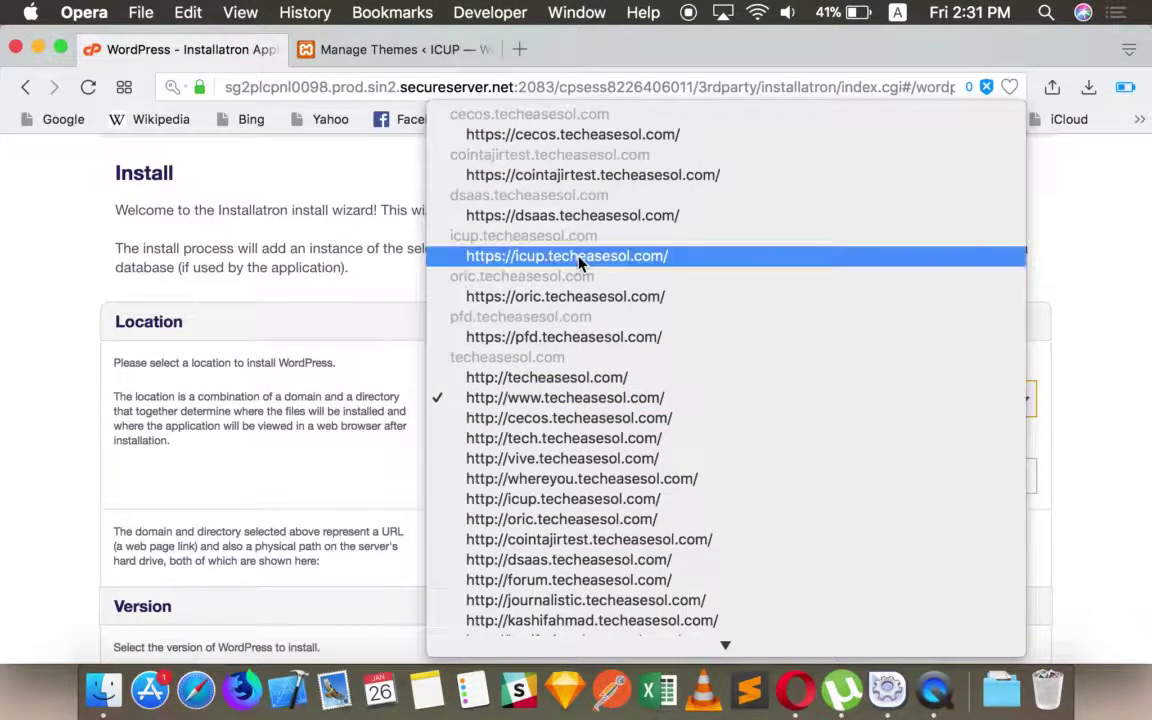
{"action": "left_click", "coordinate": [578, 257]}
{"action": "scroll", "coordinate": [537, 442], "scroll_direction": "down", "scroll_amount": 3}
{"action": "key", "text": "Tab"}
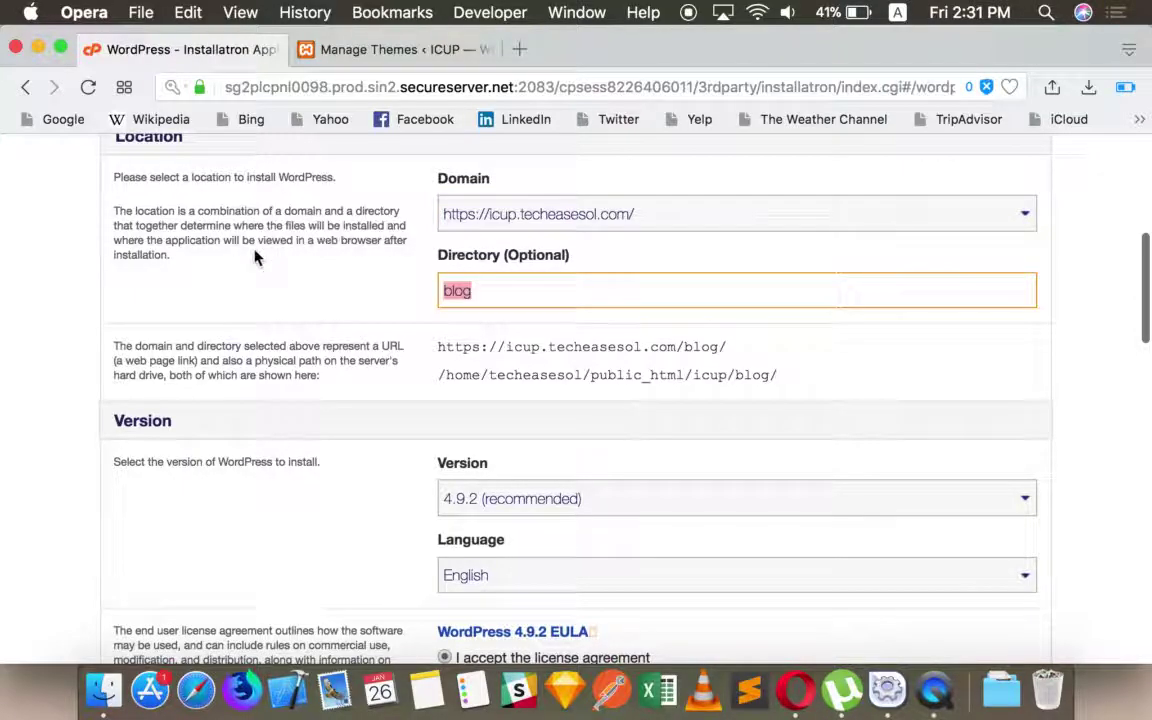
{"action": "key", "text": "Tab"}
{"action": "key", "text": "Tab"}
{"action": "scroll", "coordinate": [576, 400], "scroll_direction": "down", "scroll_amount": 8}
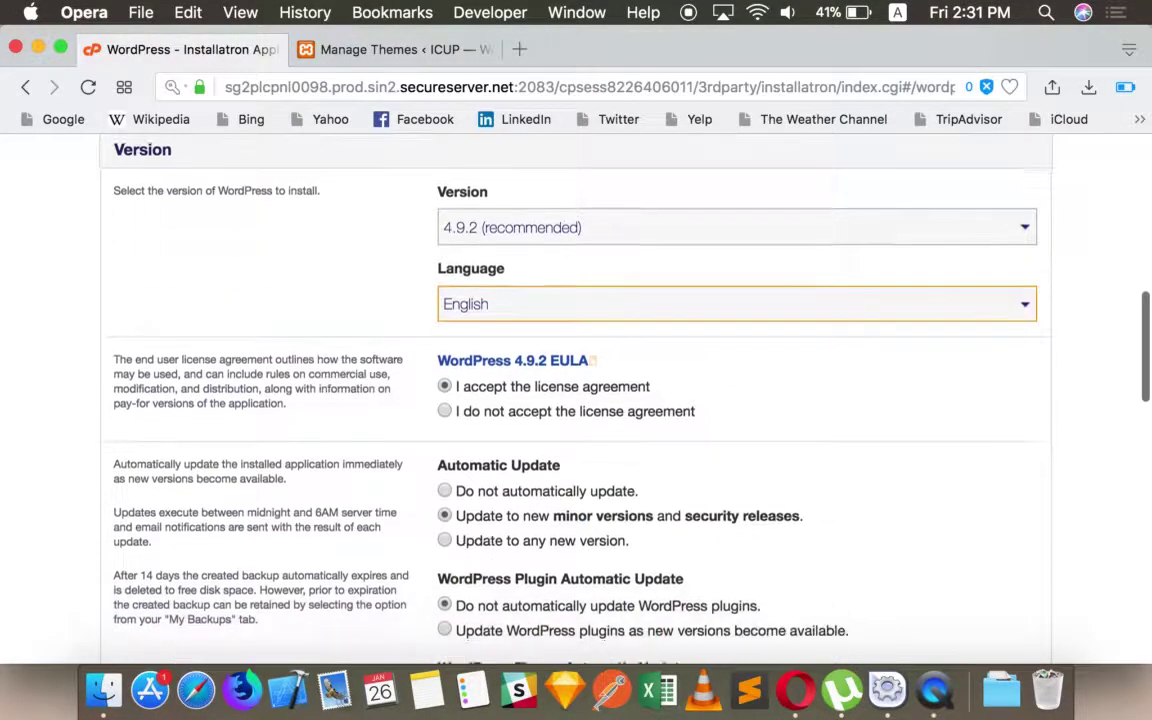
{"action": "scroll", "coordinate": [576, 400], "scroll_direction": "down", "scroll_amount": 3}
- Enter the administrator username, password and e-mail, and set the website title to 'Divi Builder'
{"action": "key", "text": "Tab"}
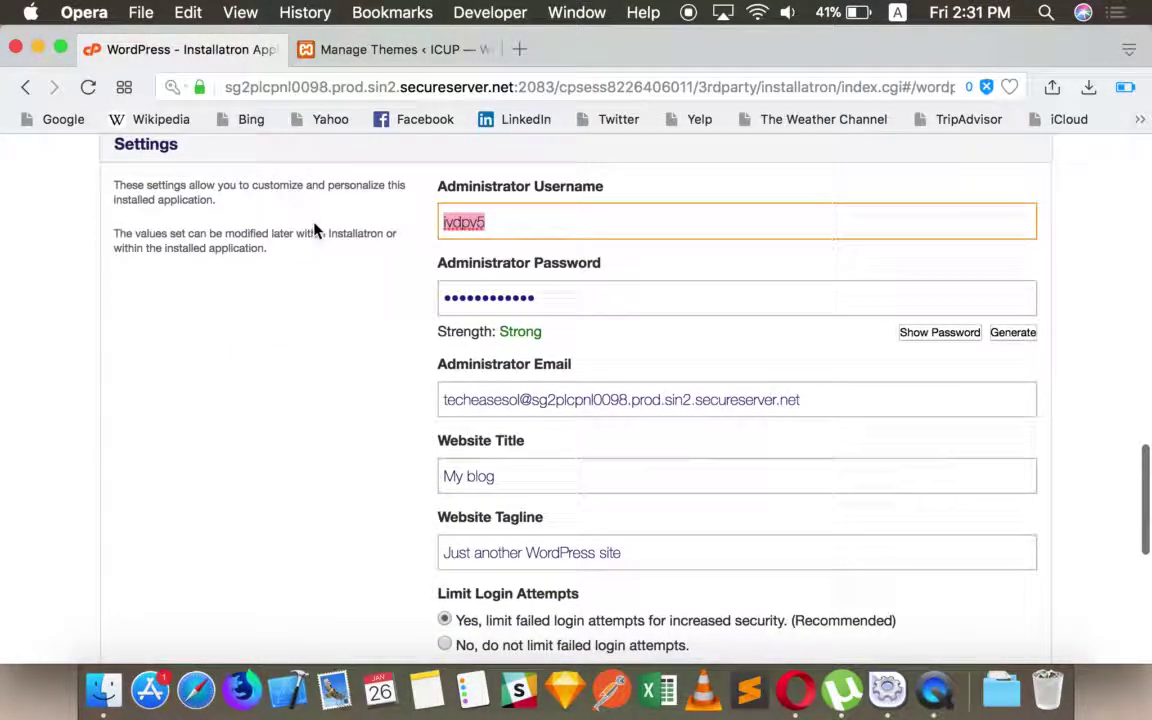
{"action": "key", "text": "Tab"}
{"action": "type", "text": "ad"}
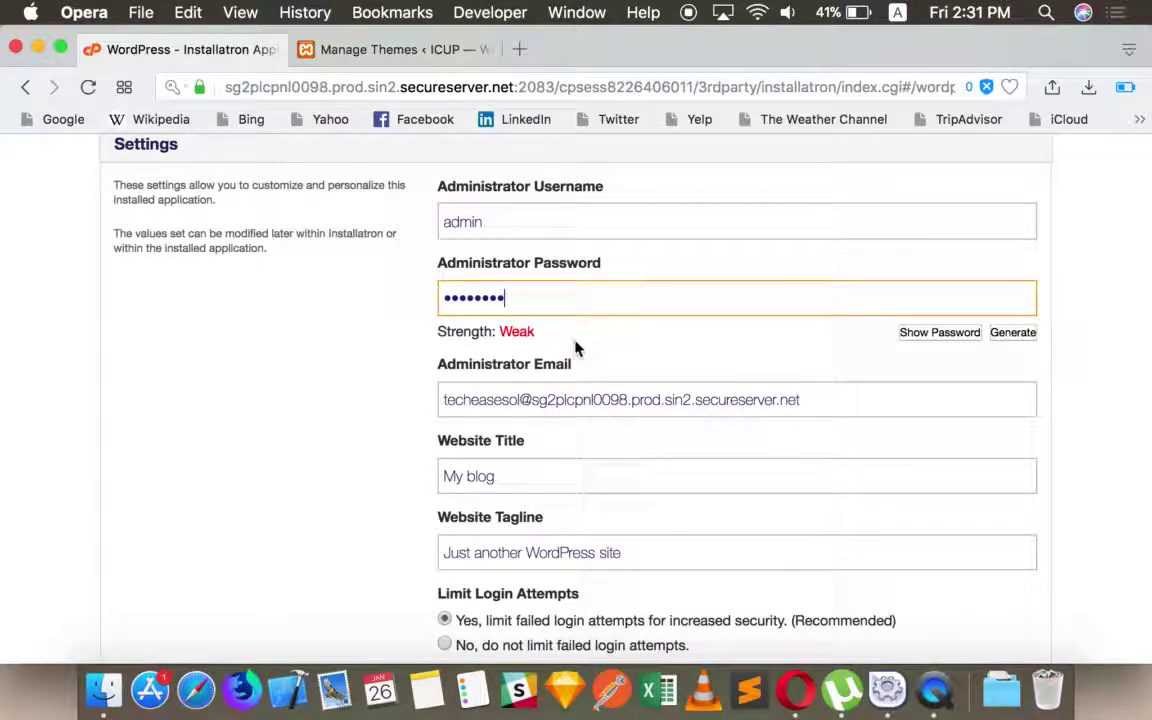
{"action": "left_click", "coordinate": [929, 337]}
{"action": "scroll", "coordinate": [649, 540], "scroll_direction": "down", "scroll_amount": 3}
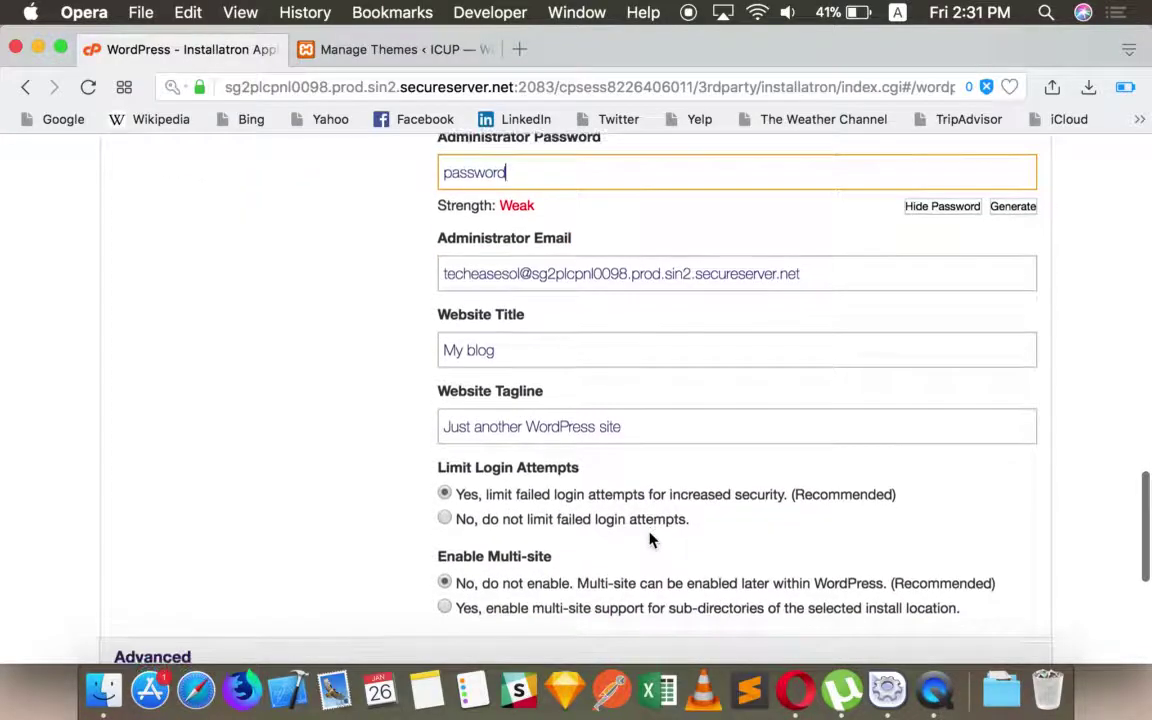
{"action": "key", "text": "Tab"}
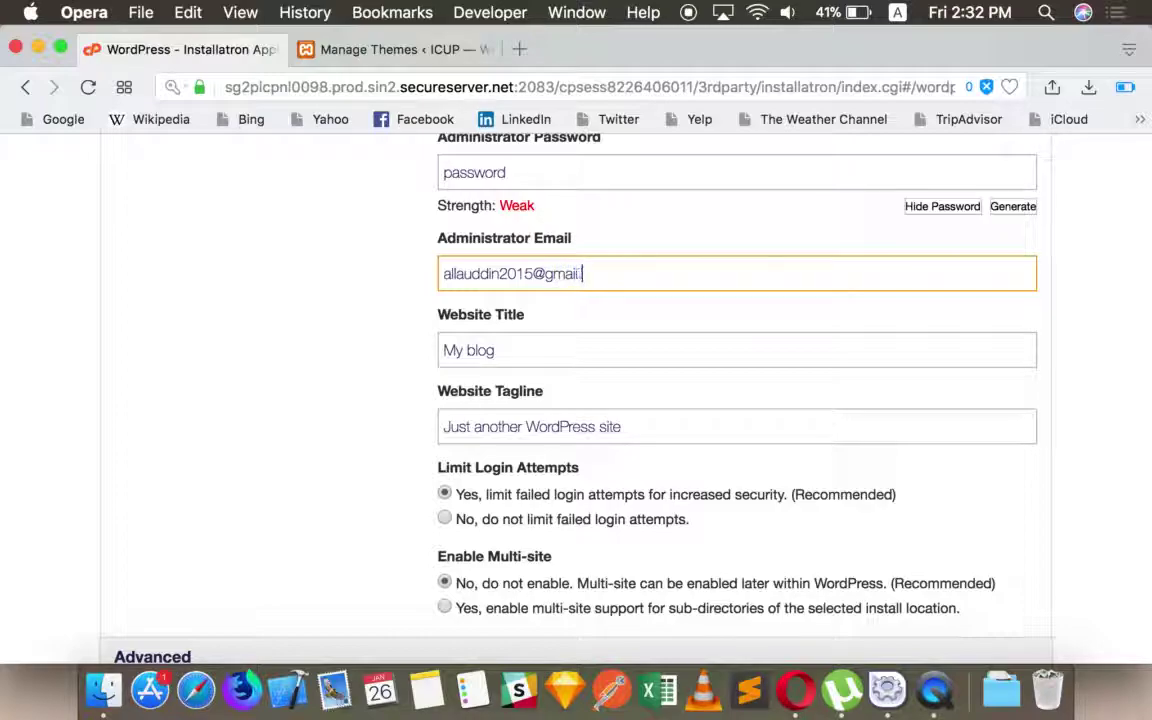
{"action": "key", "text": "Tab"}
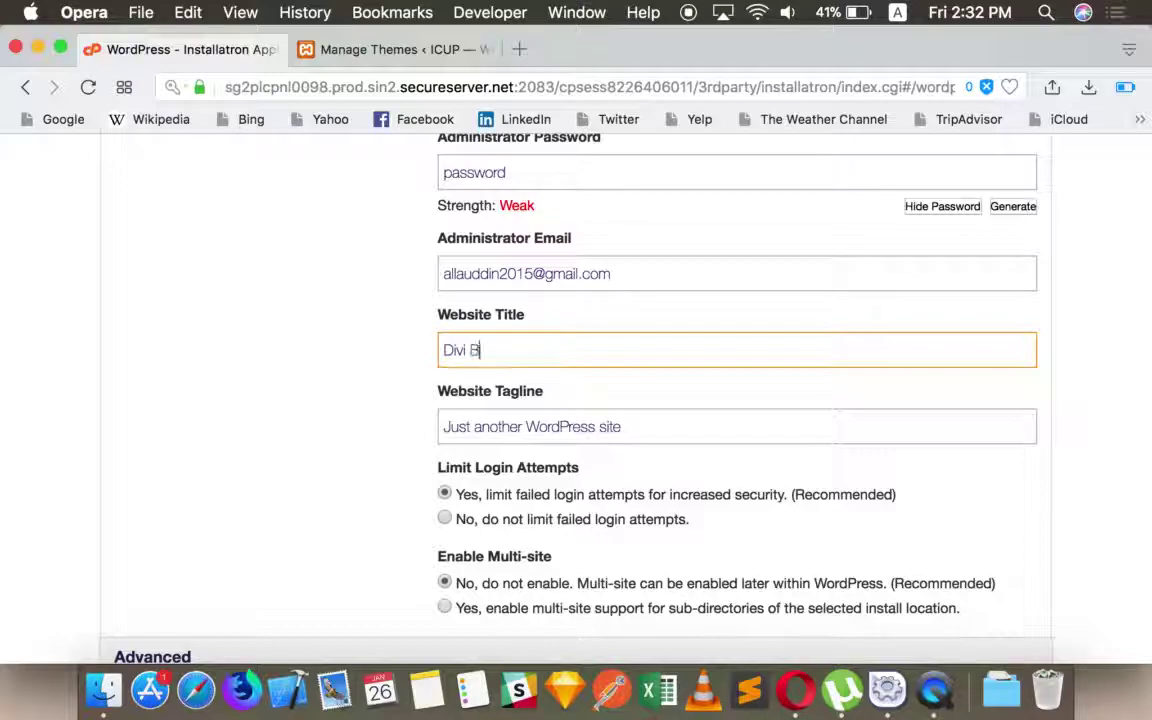
{"action": "scroll", "coordinate": [190, 258], "scroll_direction": "down", "scroll_amount": 5}
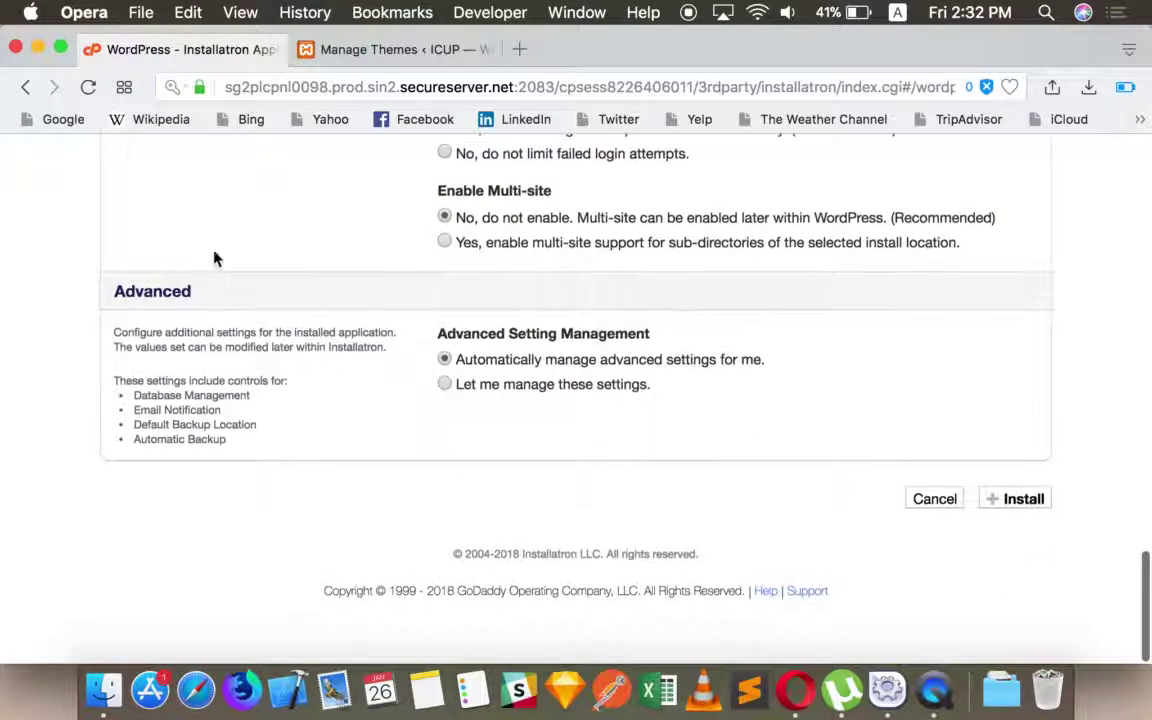
- Install WordPress and reload the list to confirm the Divi Builder install
{"action": "left_click", "coordinate": [1038, 502]}
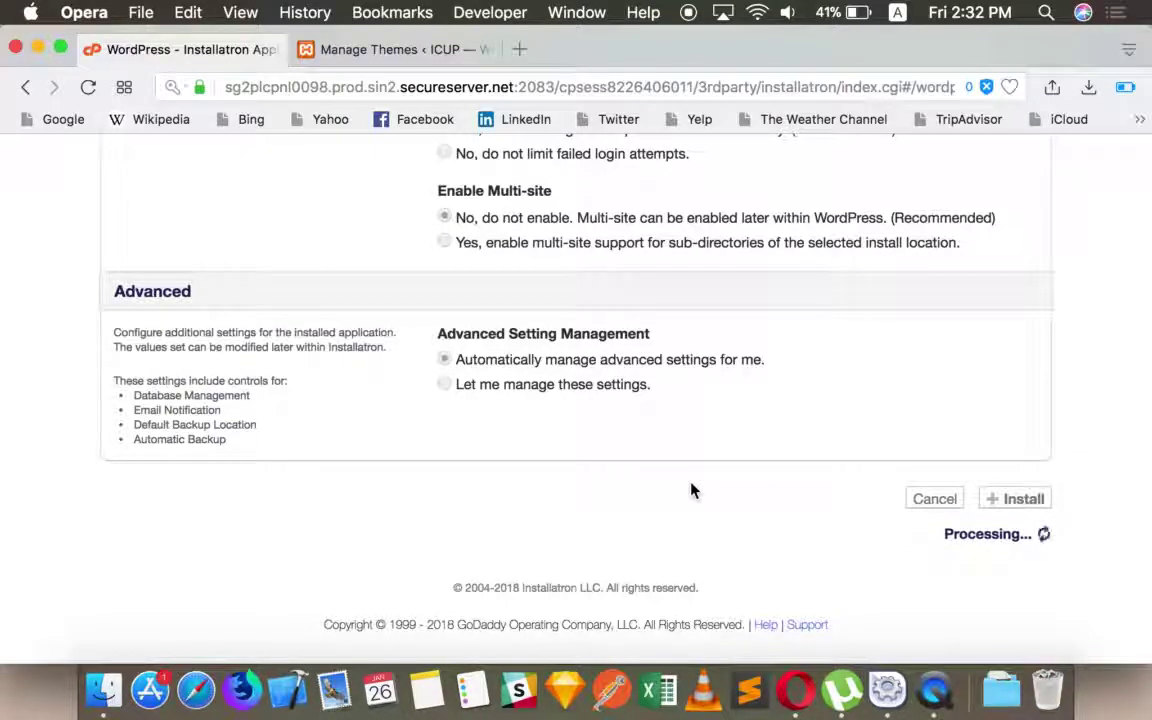
{"action": "scroll", "coordinate": [655, 471], "scroll_direction": "up", "scroll_amount": 2}
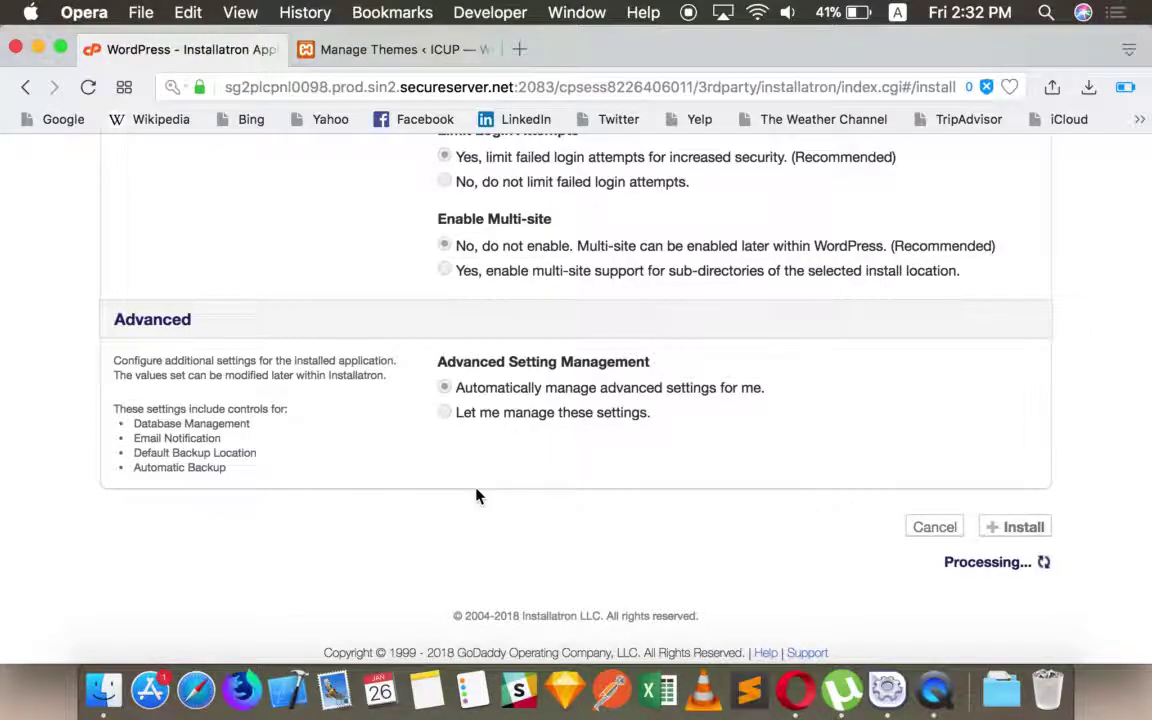
{"action": "scroll", "coordinate": [477, 496], "scroll_direction": "down", "scroll_amount": 10}
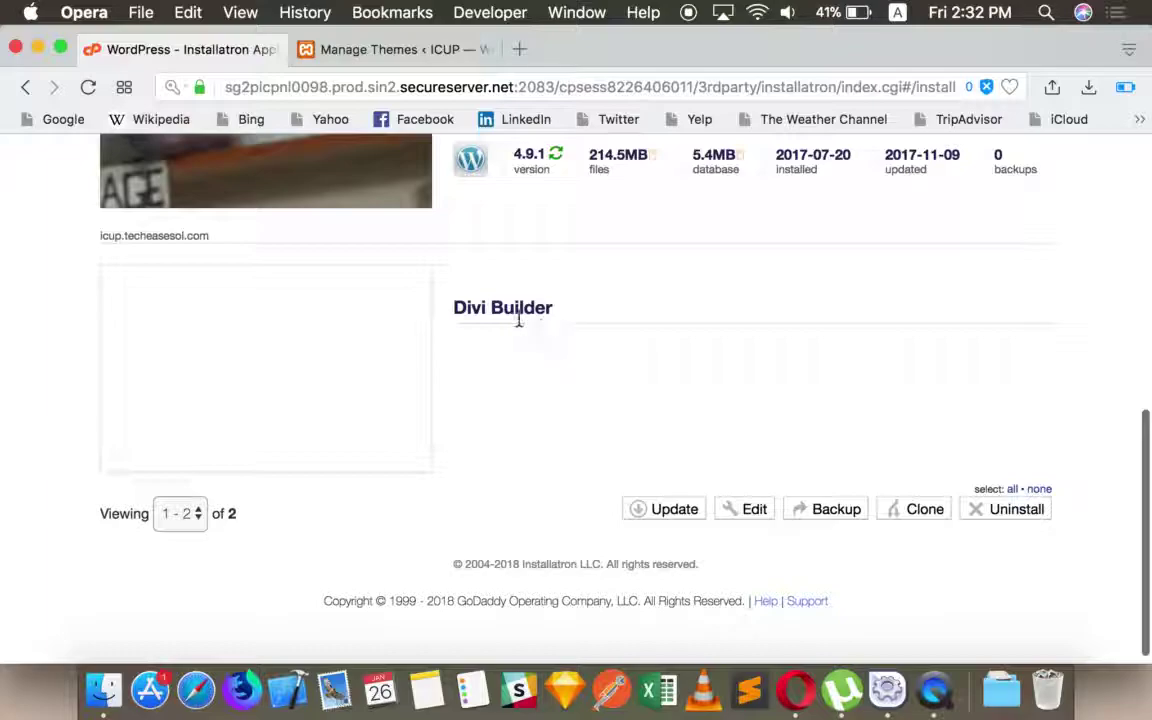
{"action": "left_click", "coordinate": [88, 87]}
{"action": "scroll", "coordinate": [579, 355], "scroll_direction": "down", "scroll_amount": 1}
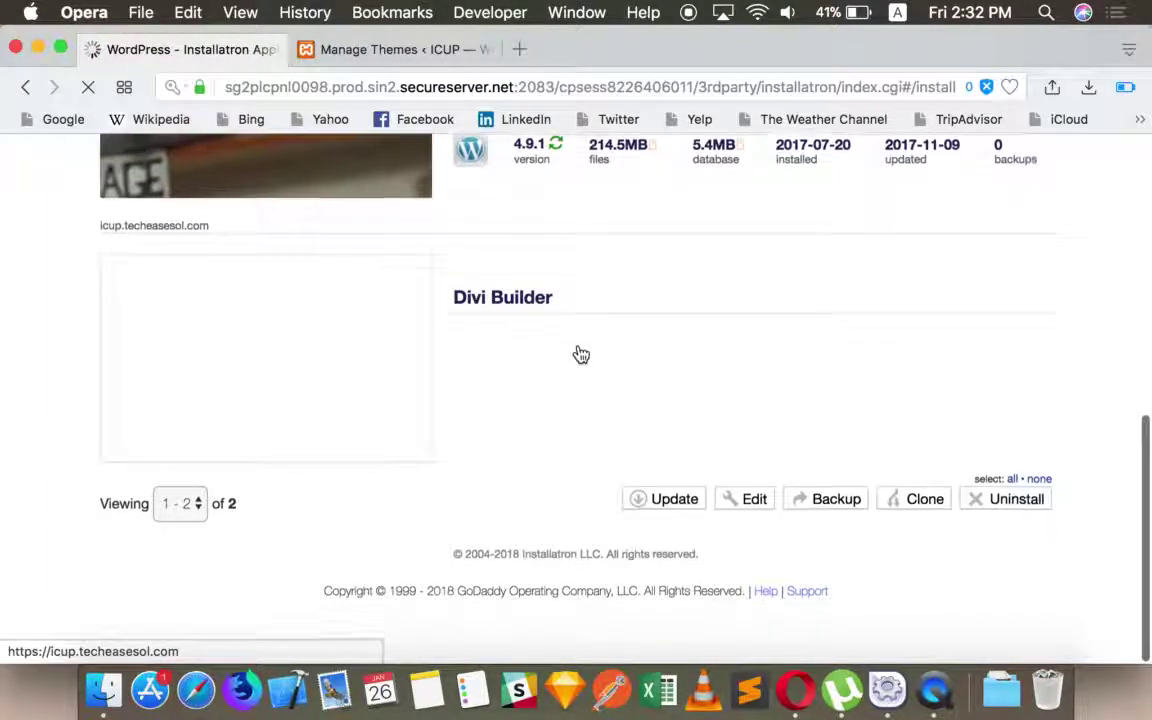
- Close the local Manage Themes tab and open the Divi Builder site's wp-admin link
{"action": "left_click", "coordinate": [342, 48]}
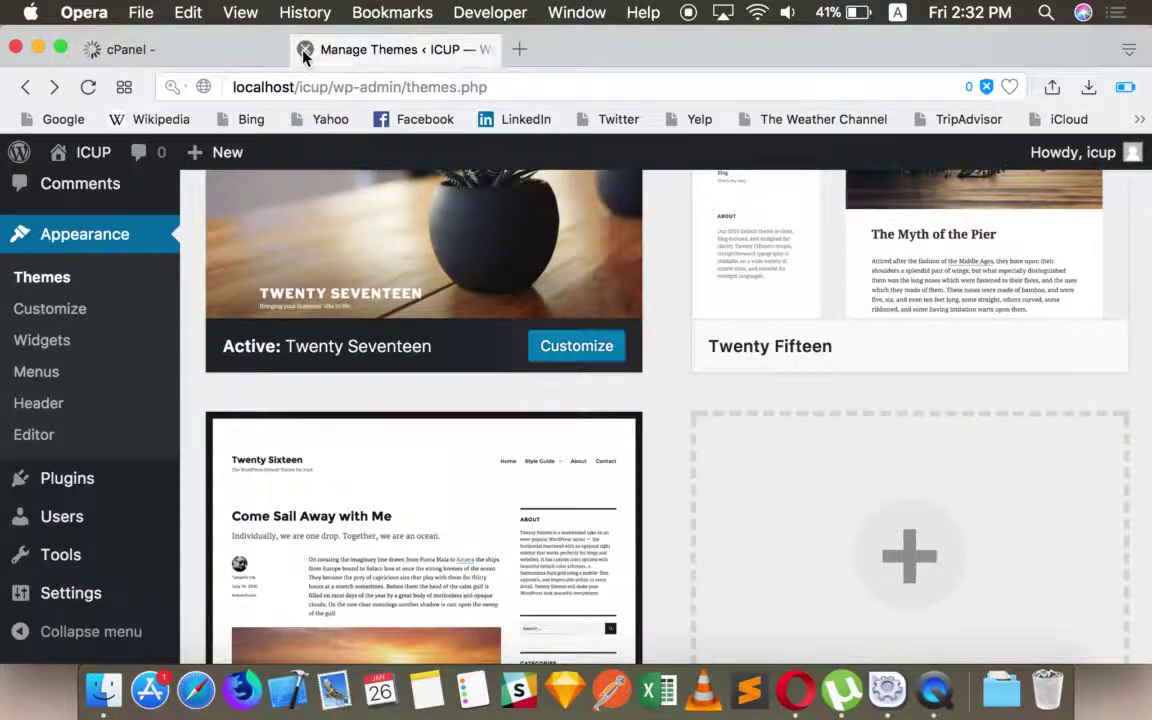
{"action": "left_click", "coordinate": [301, 48]}
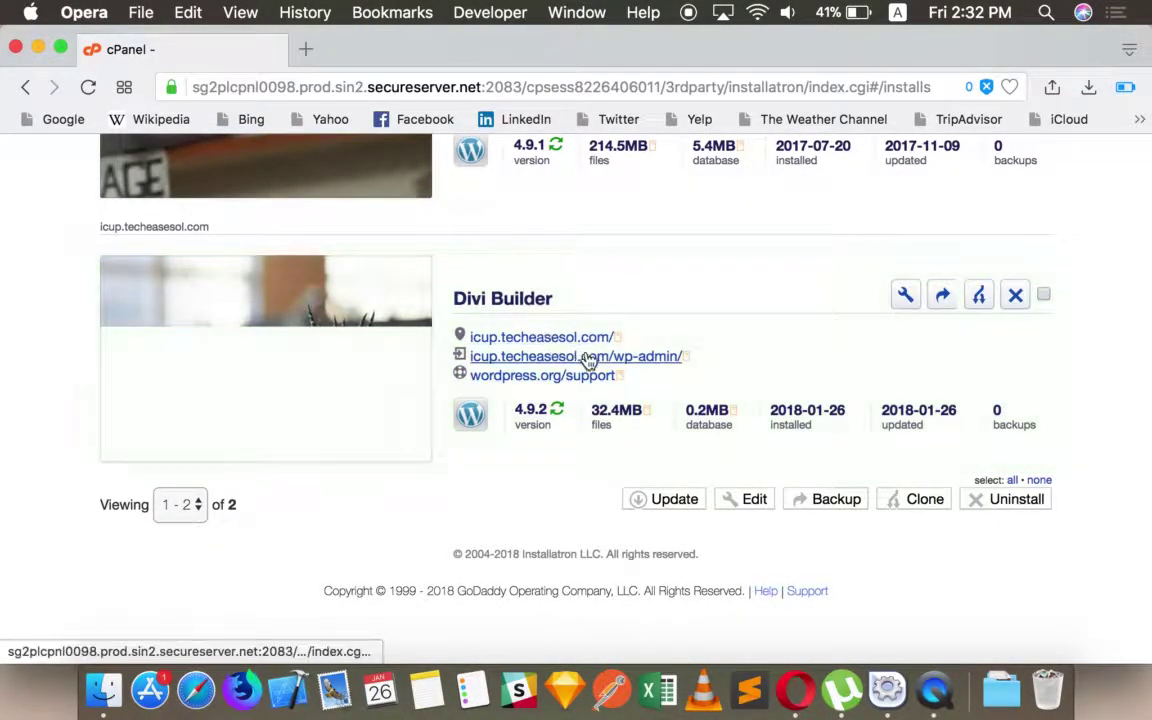
{"action": "left_click", "coordinate": [532, 356]}
{"action": "left_click", "coordinate": [185, 52]}
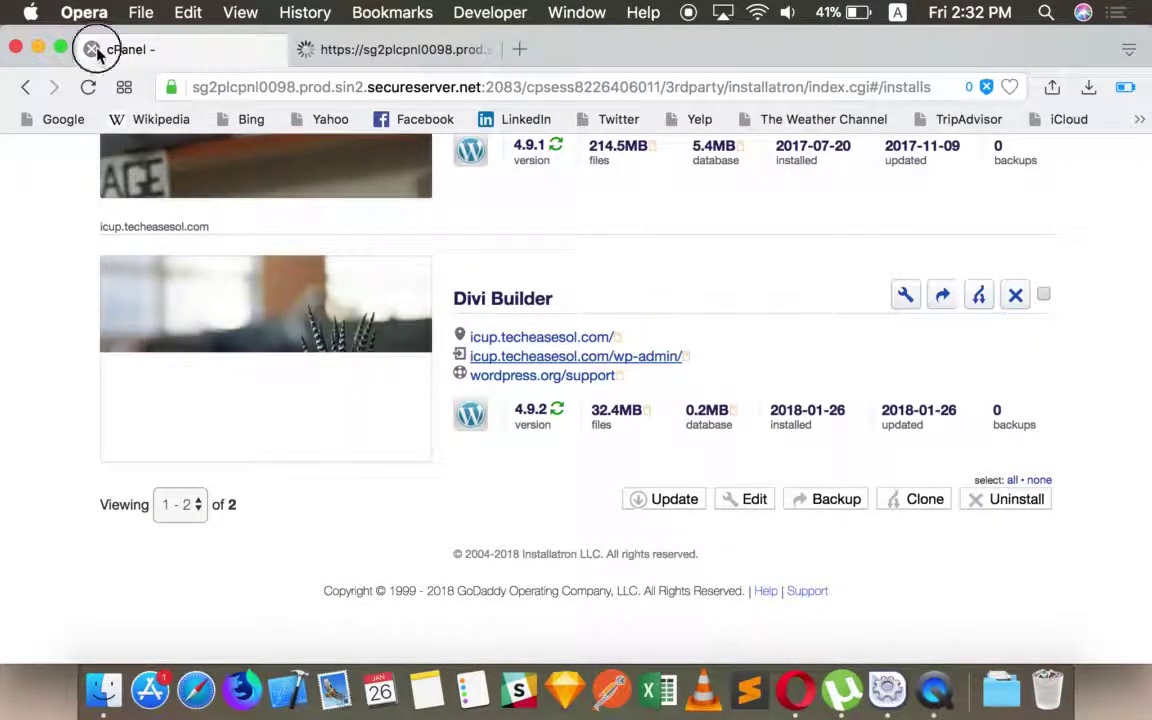
- Get past the certificate warning and load icup.techeasesol.com in a new tab
{"action": "left_click", "coordinate": [91, 49]}
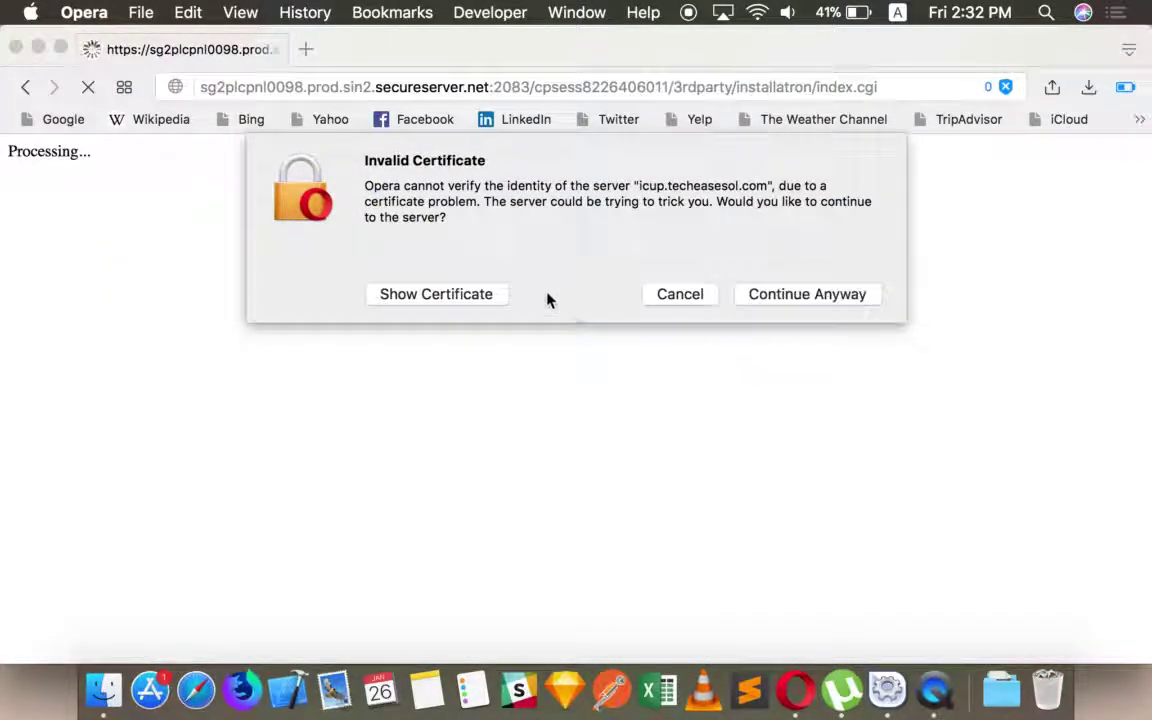
{"action": "left_click", "coordinate": [788, 299]}
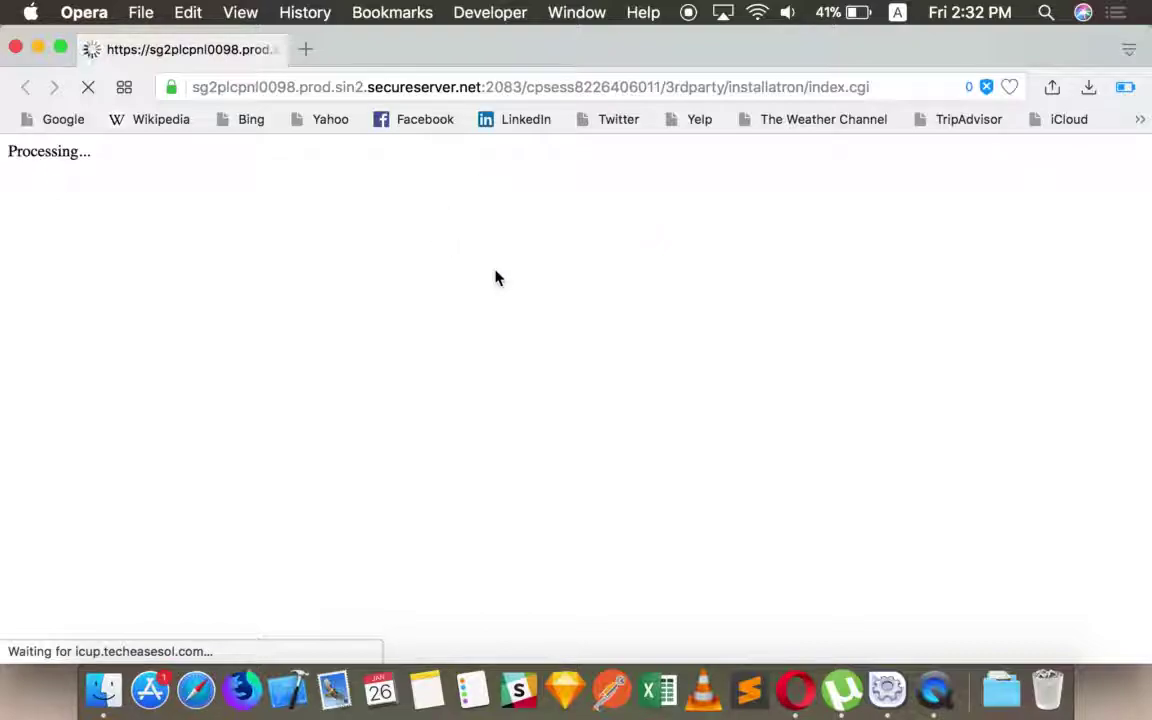
{"action": "left_click", "coordinate": [305, 49]}
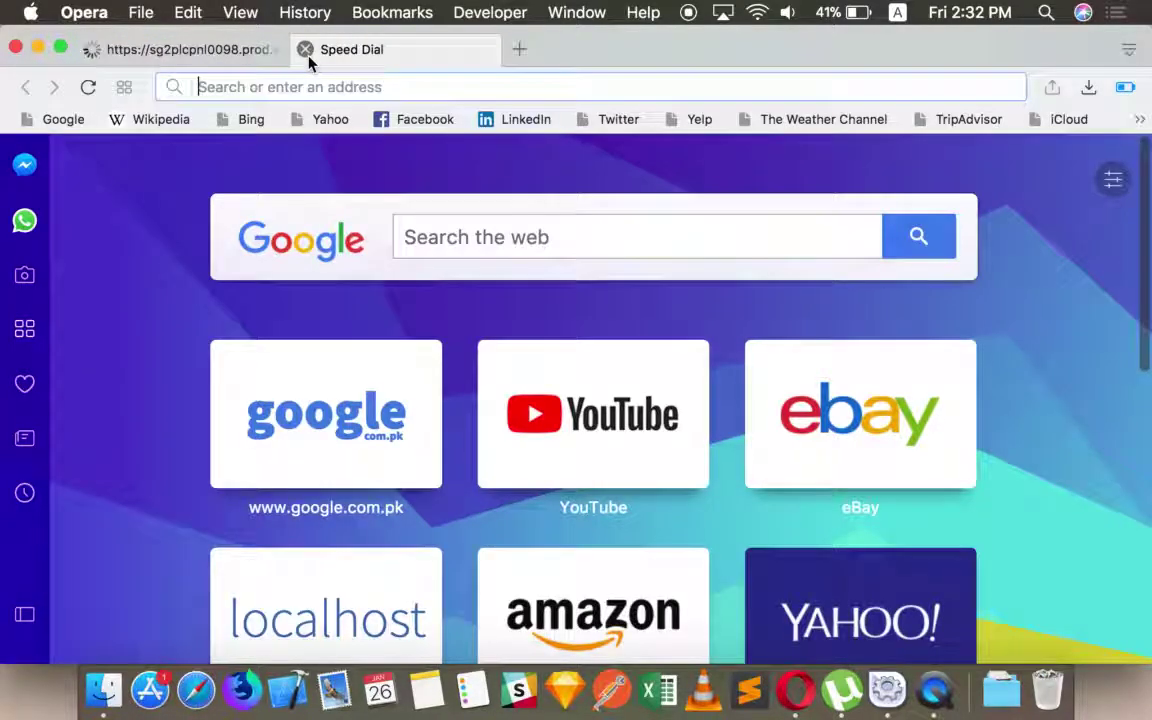
{"action": "type", "text": "ic"}
{"action": "key", "text": "Return"}
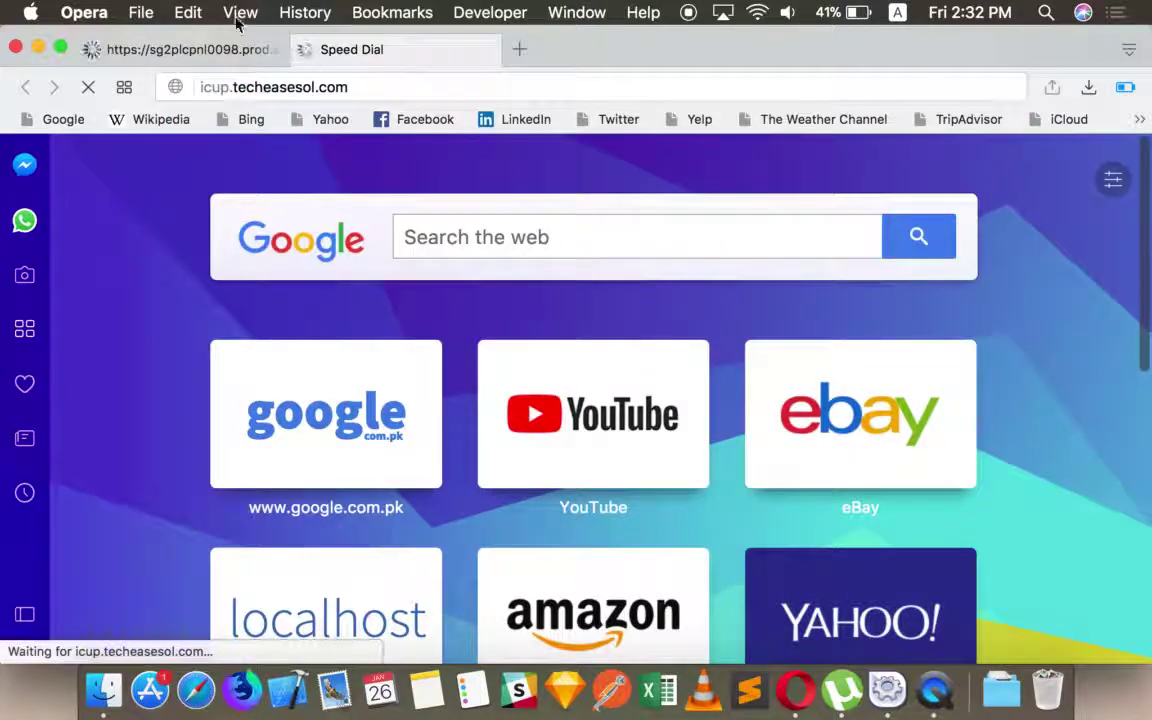
- Load icup.techeasesol.com/wp-admin in the Divi Builder tab and close the Installatron tab
{"action": "left_click", "coordinate": [213, 48]}
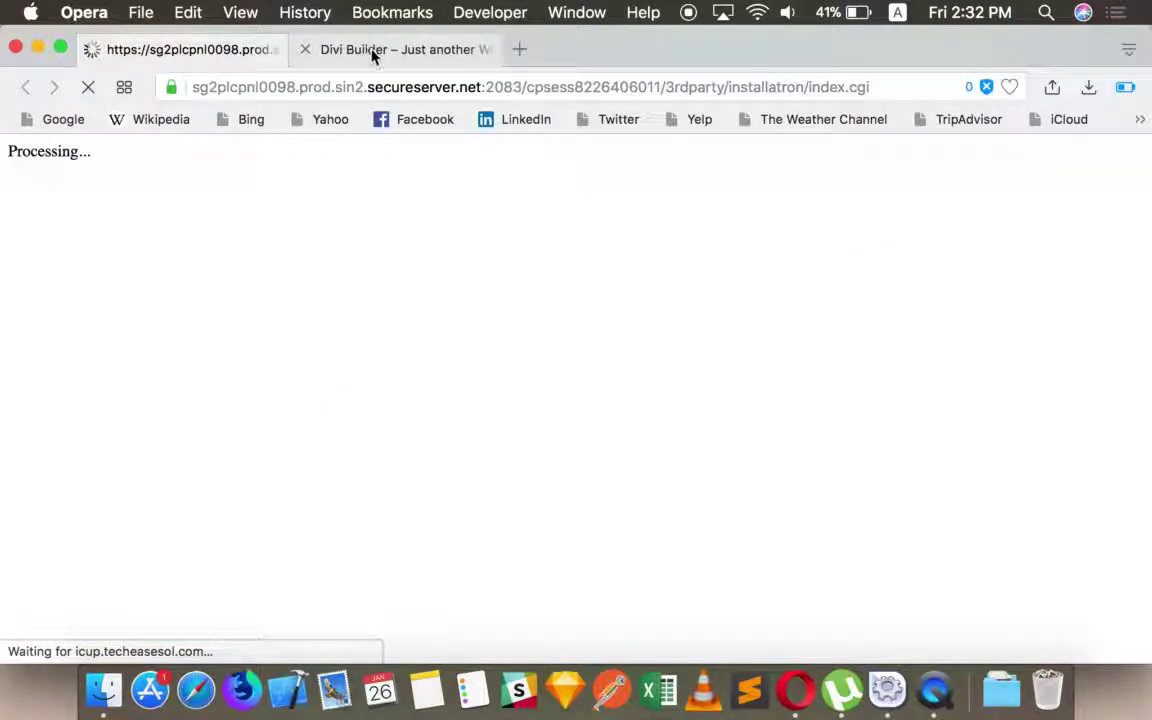
{"action": "left_click", "coordinate": [365, 49]}
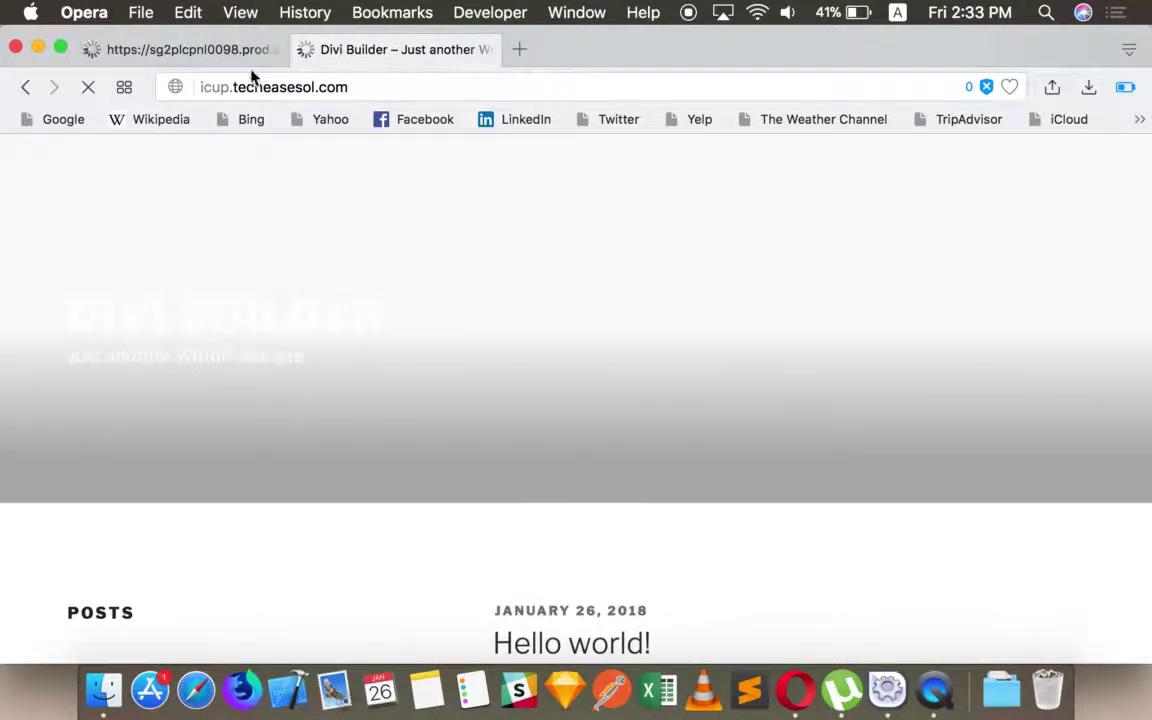
{"action": "left_click", "coordinate": [228, 50]}
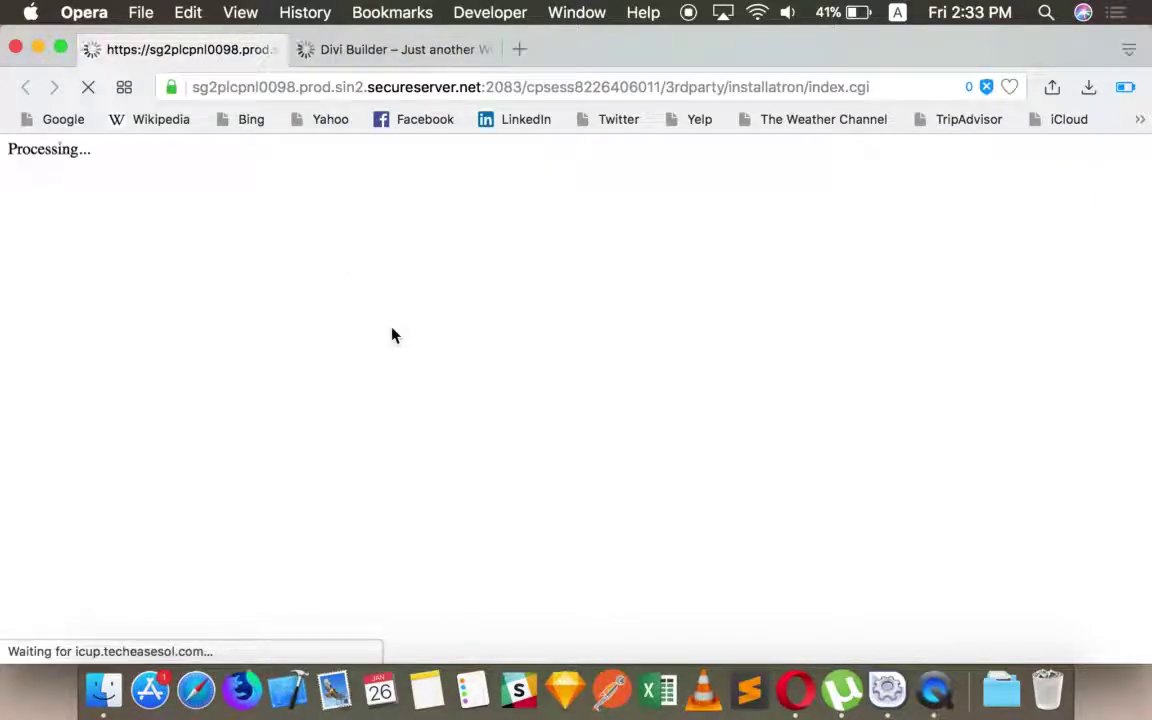
{"action": "left_click", "coordinate": [372, 86]}
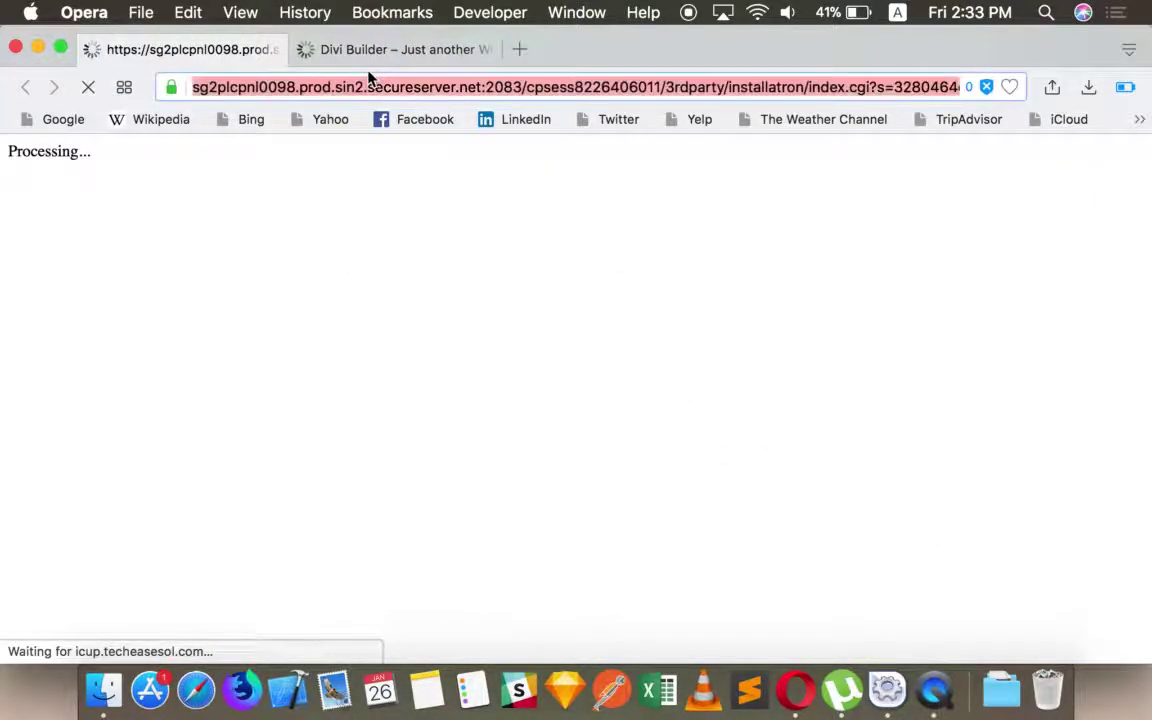
{"action": "left_click", "coordinate": [370, 52]}
{"action": "left_click", "coordinate": [369, 87]}
{"action": "left_click", "coordinate": [417, 91]}
{"action": "type", "text": "/wo-"}
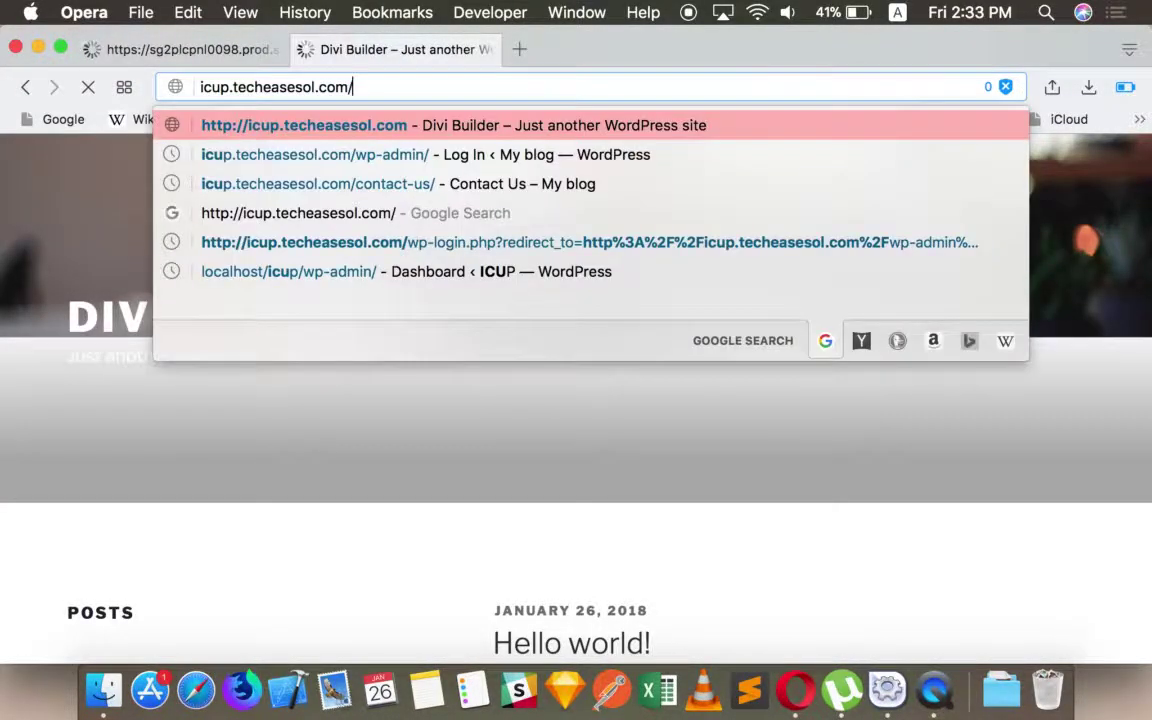
{"action": "key", "text": "BackSpace"}
{"action": "key", "text": "BackSpace"}
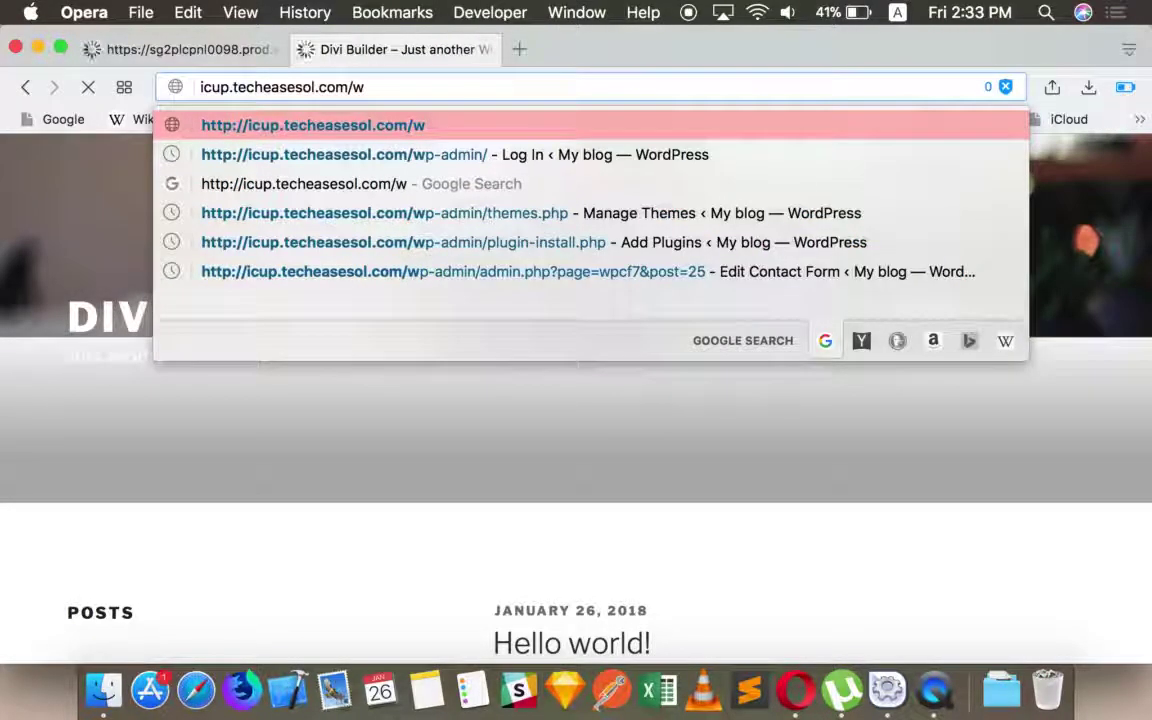
{"action": "type", "text": "p-admin"}
{"action": "key", "text": "Return"}
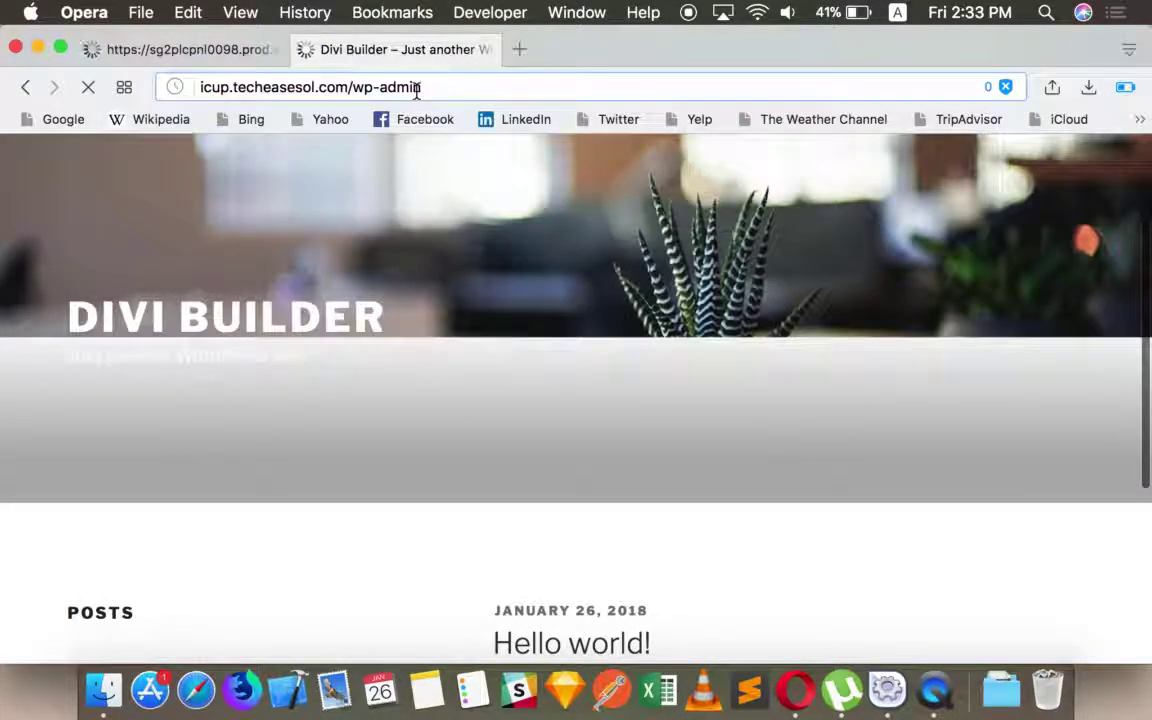
{"action": "left_click", "coordinate": [188, 52]}
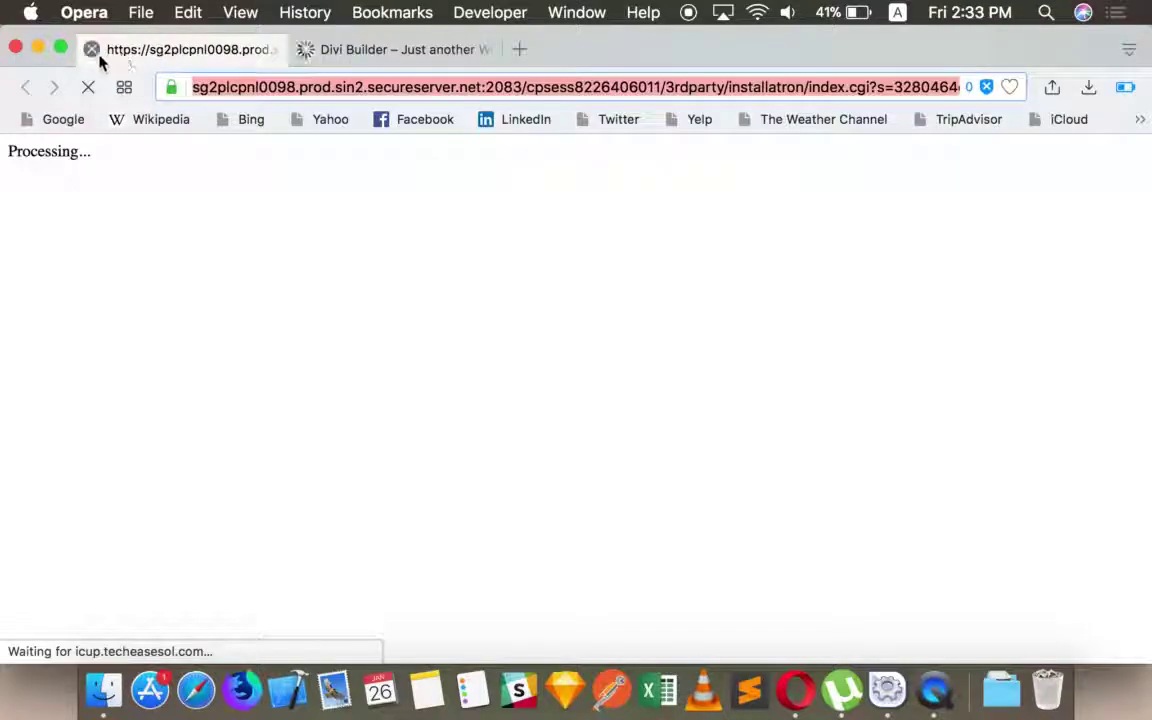
{"action": "left_click", "coordinate": [89, 48]}
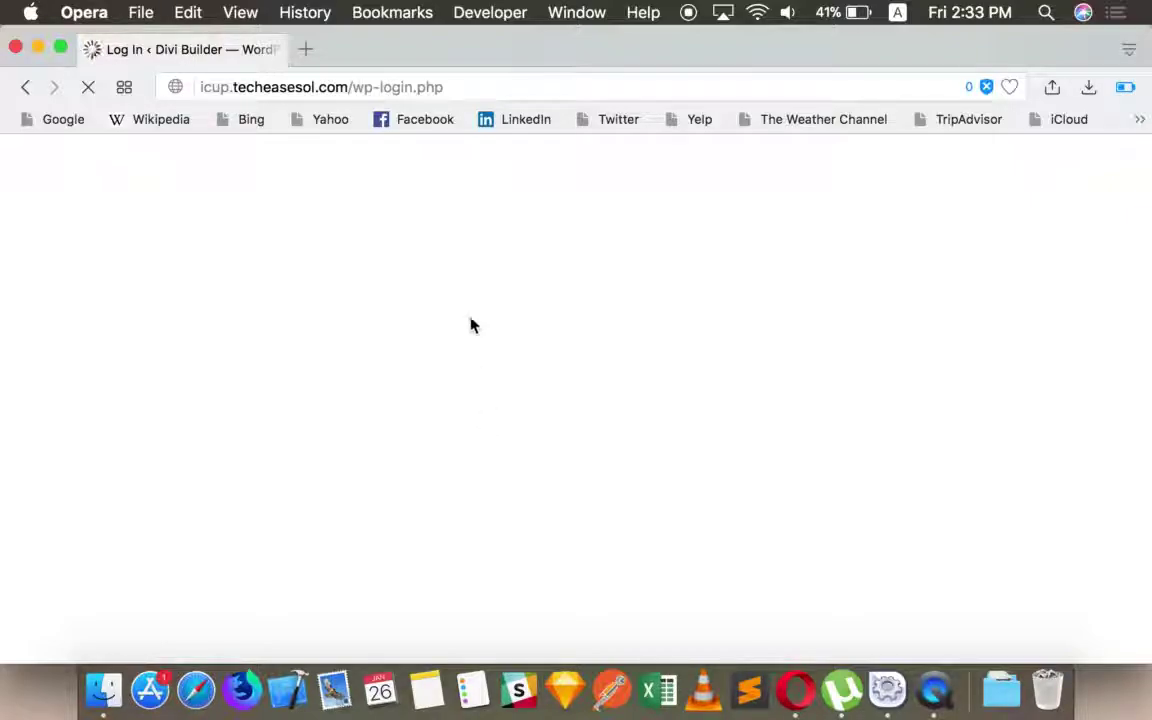
- Check the Wi-Fi networks, then let the icup.techeasesol.com wp-login.php page finish loading
{"action": "double_click", "coordinate": [630, 428]}
{"action": "left_click", "coordinate": [605, 261]}
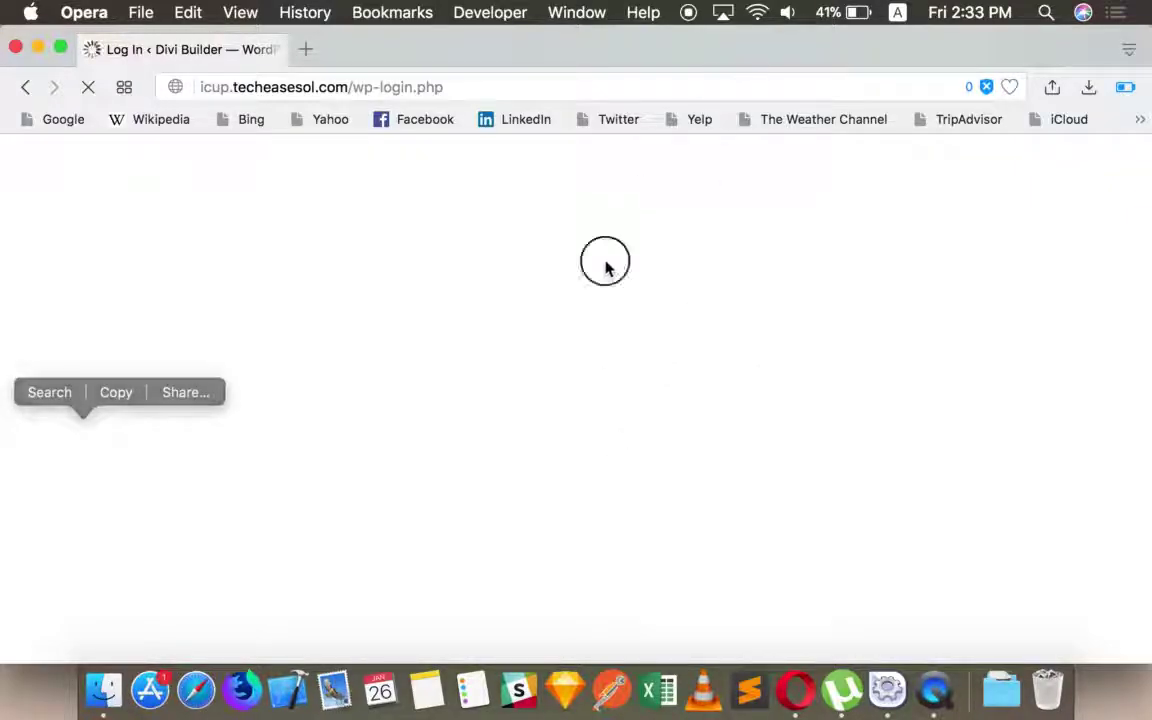
{"action": "left_click", "coordinate": [757, 12]}
{"action": "left_click", "coordinate": [662, 256]}
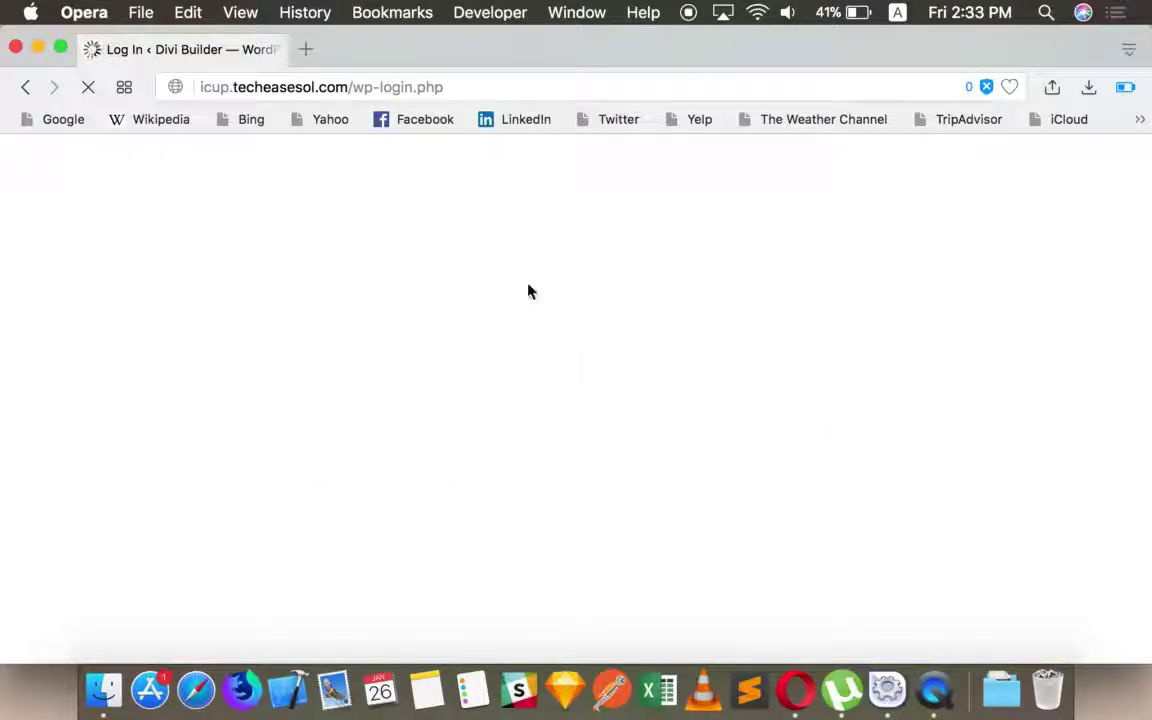
{"action": "left_click", "coordinate": [757, 12]}
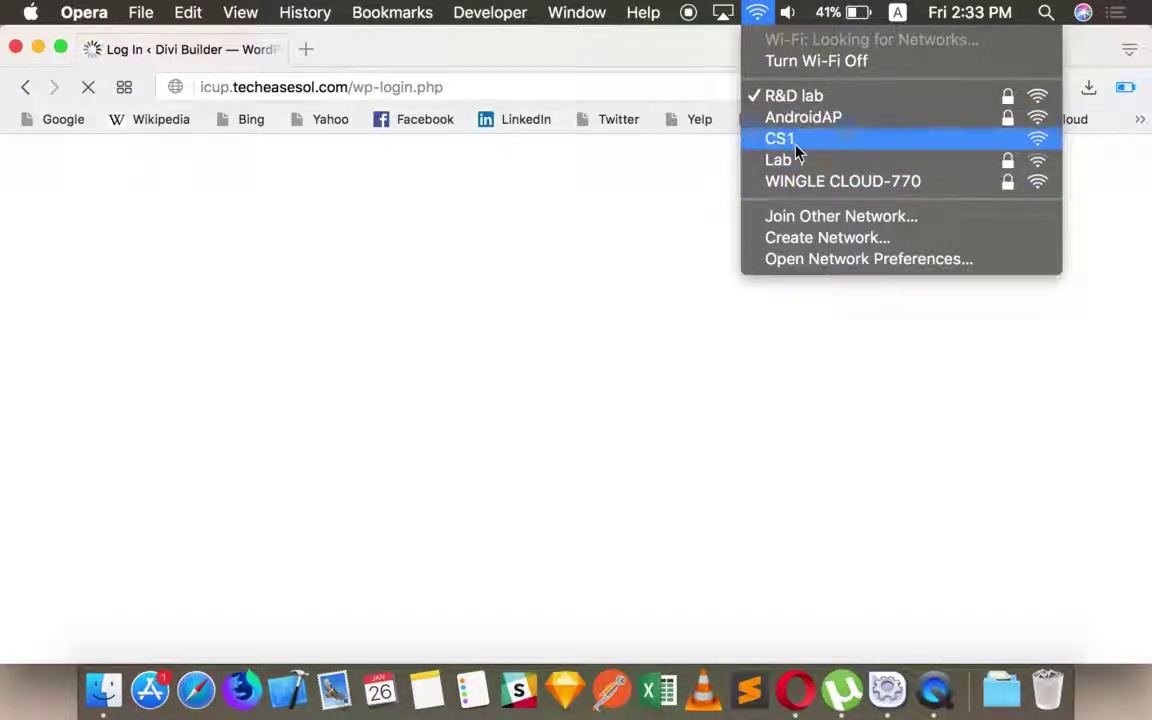
{"action": "left_click", "coordinate": [648, 208]}
{"action": "left_click", "coordinate": [535, 88]}
{"action": "left_click", "coordinate": [535, 88]}
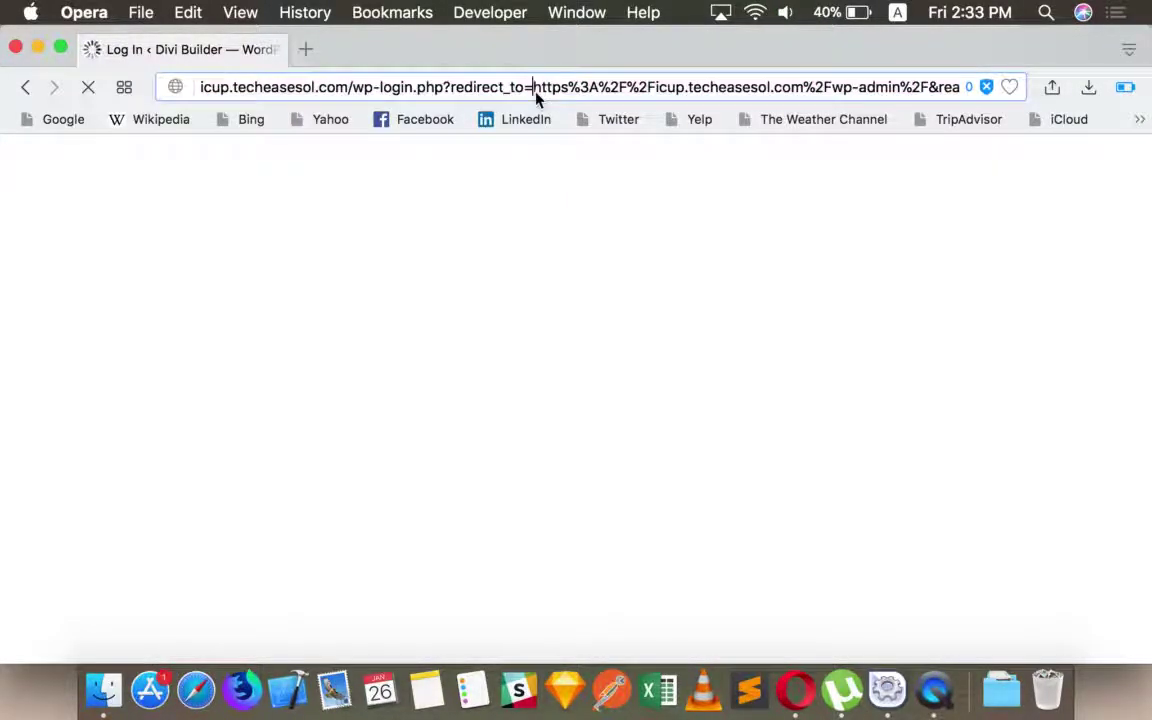
{"action": "key", "text": "Return"}
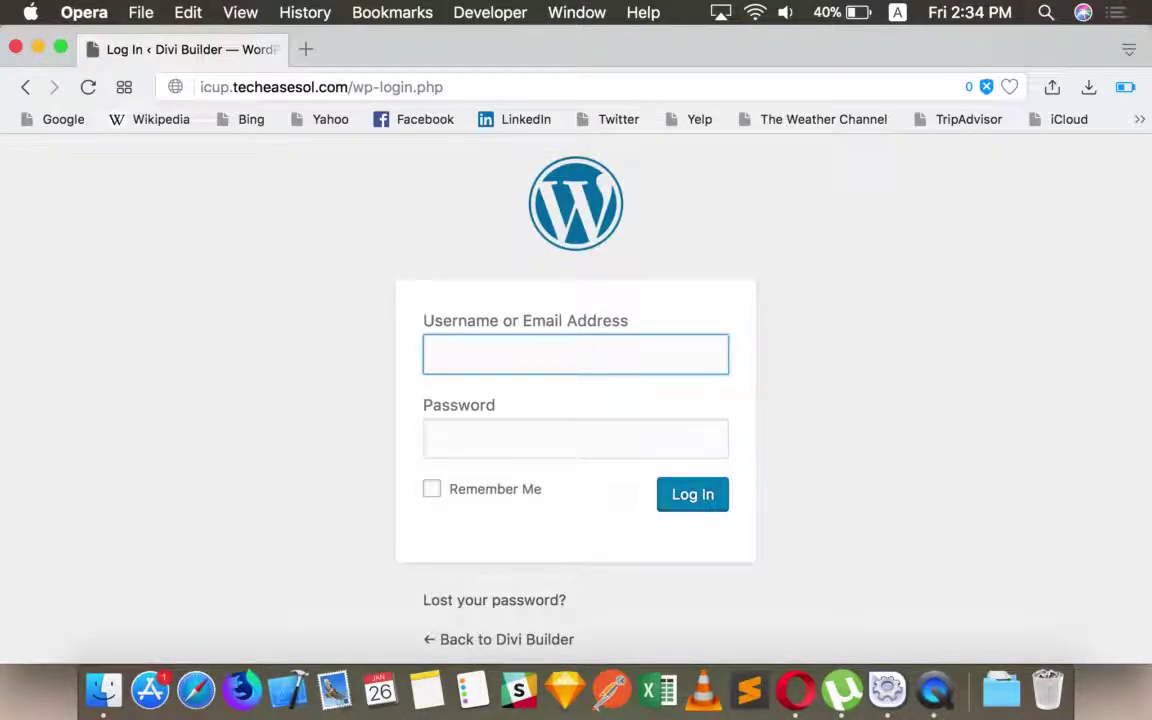
- Log in to icup.techeasesol.com with the administrator username and password
{"action": "type", "text": "admin"}
{"action": "key", "text": "Tab"}
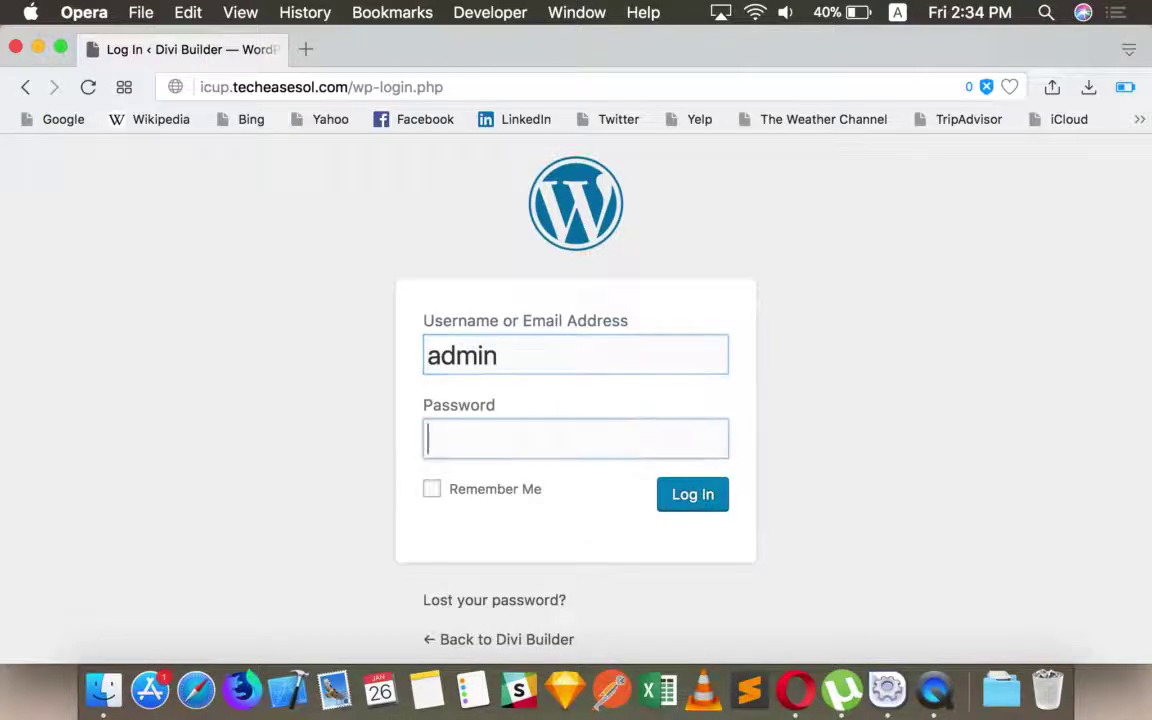
{"action": "type", "text": "••••"}
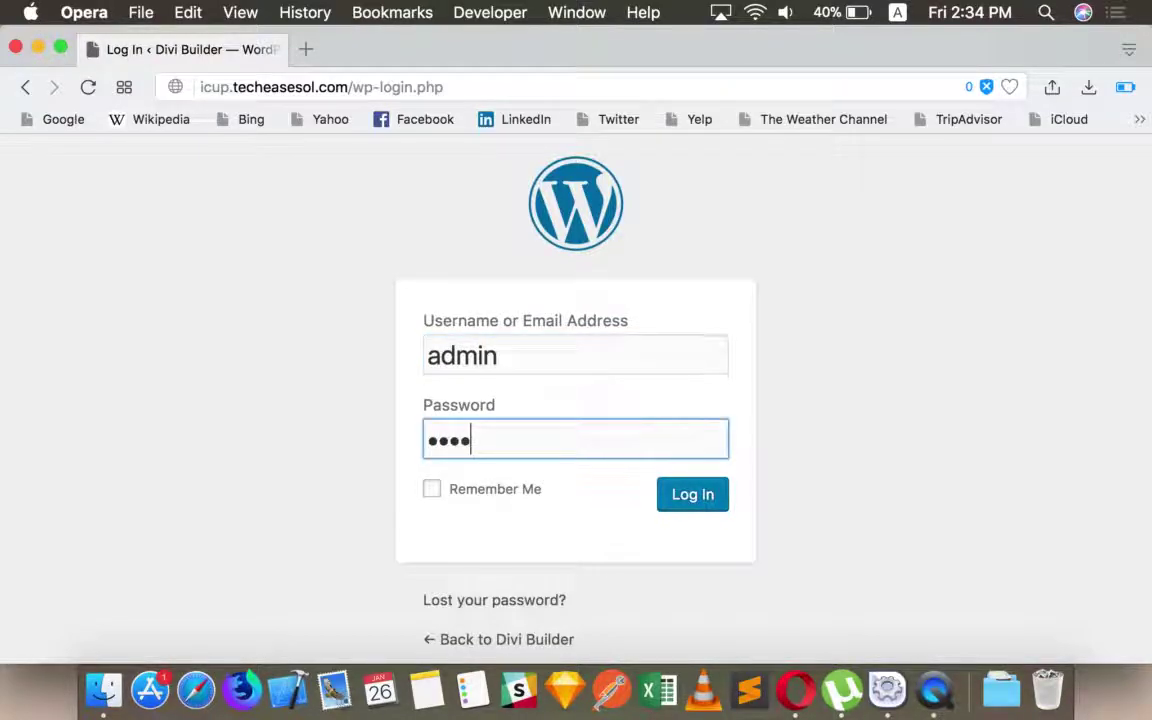
{"action": "type", "text": "••••"}
{"action": "key", "text": "Return"}
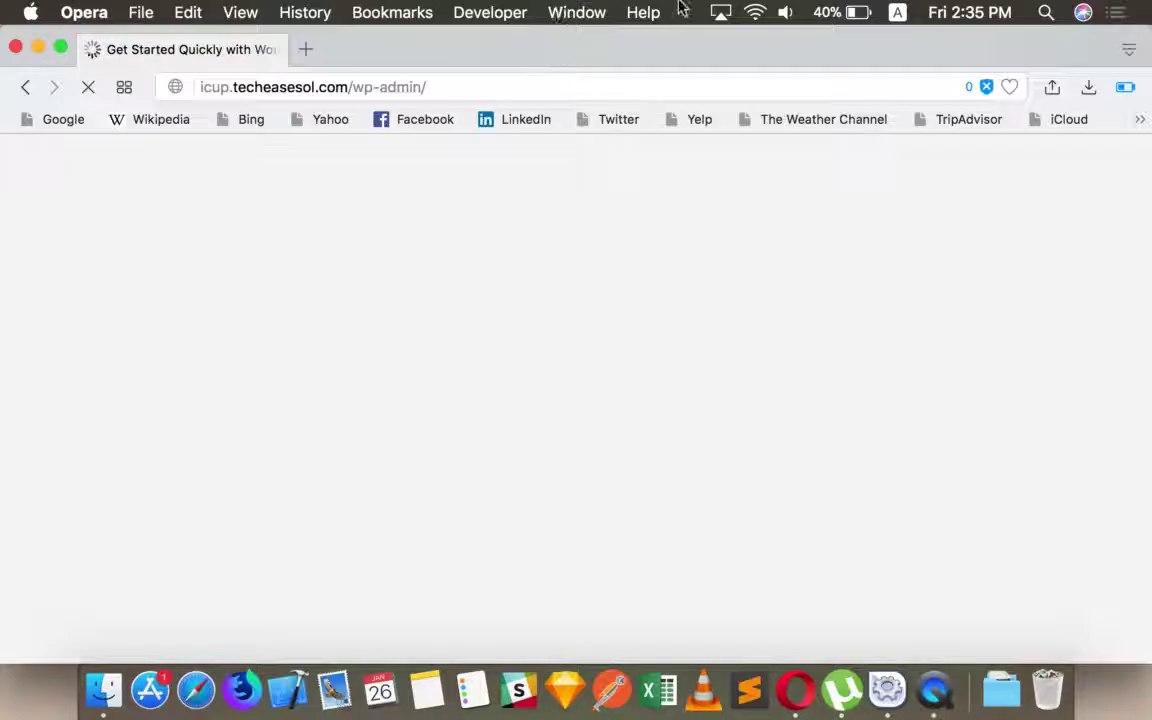
- Try joining the phone's Personal Hotspot, dismiss the failure alert, and open System Preferences
{"action": "left_click", "coordinate": [755, 12]}
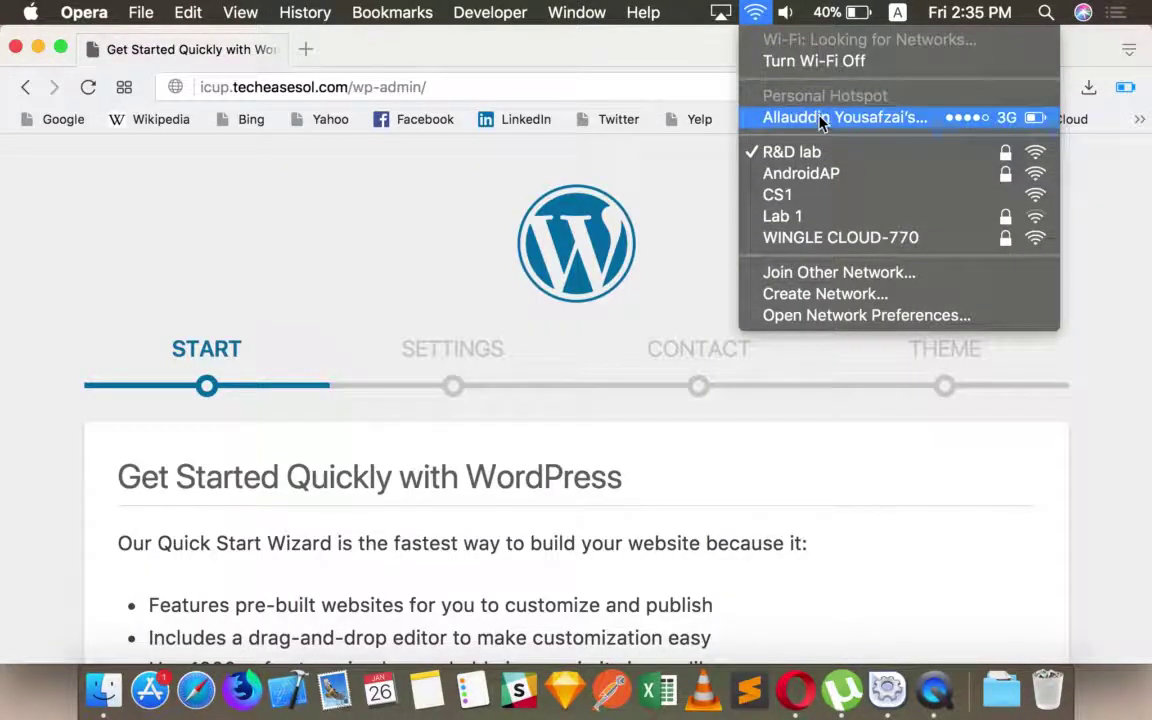
{"action": "left_click", "coordinate": [820, 118]}
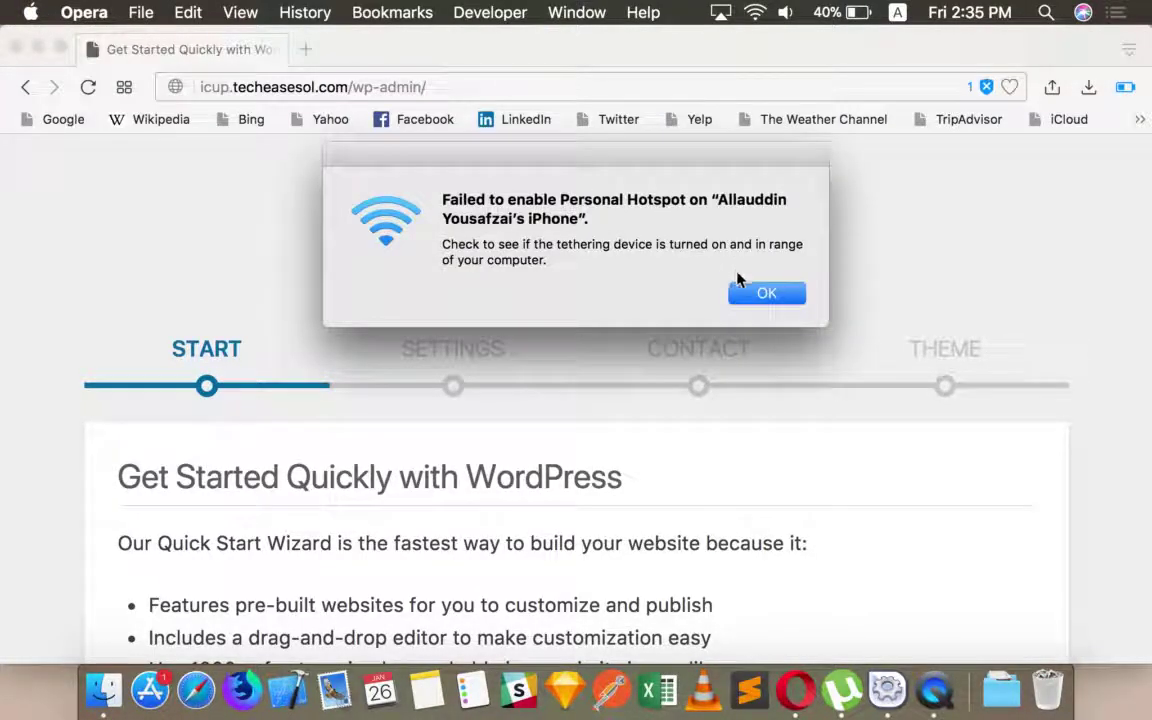
{"action": "left_click", "coordinate": [766, 293]}
{"action": "left_click", "coordinate": [30, 12]}
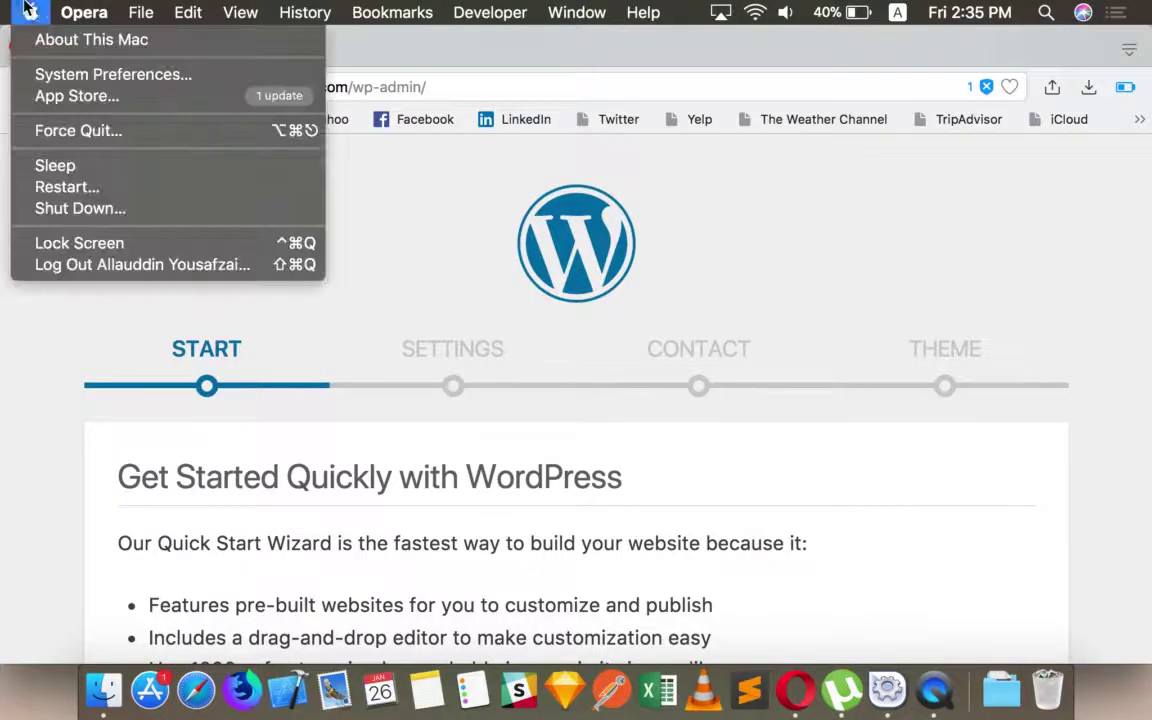
{"action": "left_click", "coordinate": [109, 76]}
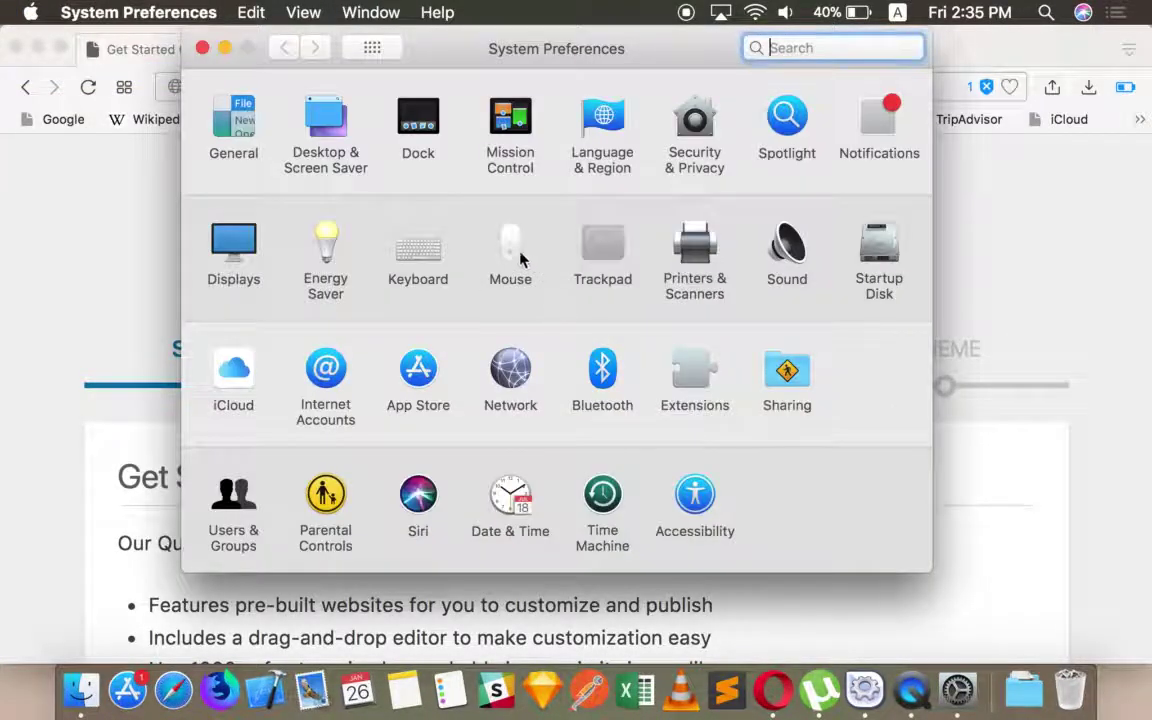
- Review the PJD5155 and Built-in Retina display settings, then quit System Preferences
{"action": "left_click", "coordinate": [226, 240]}
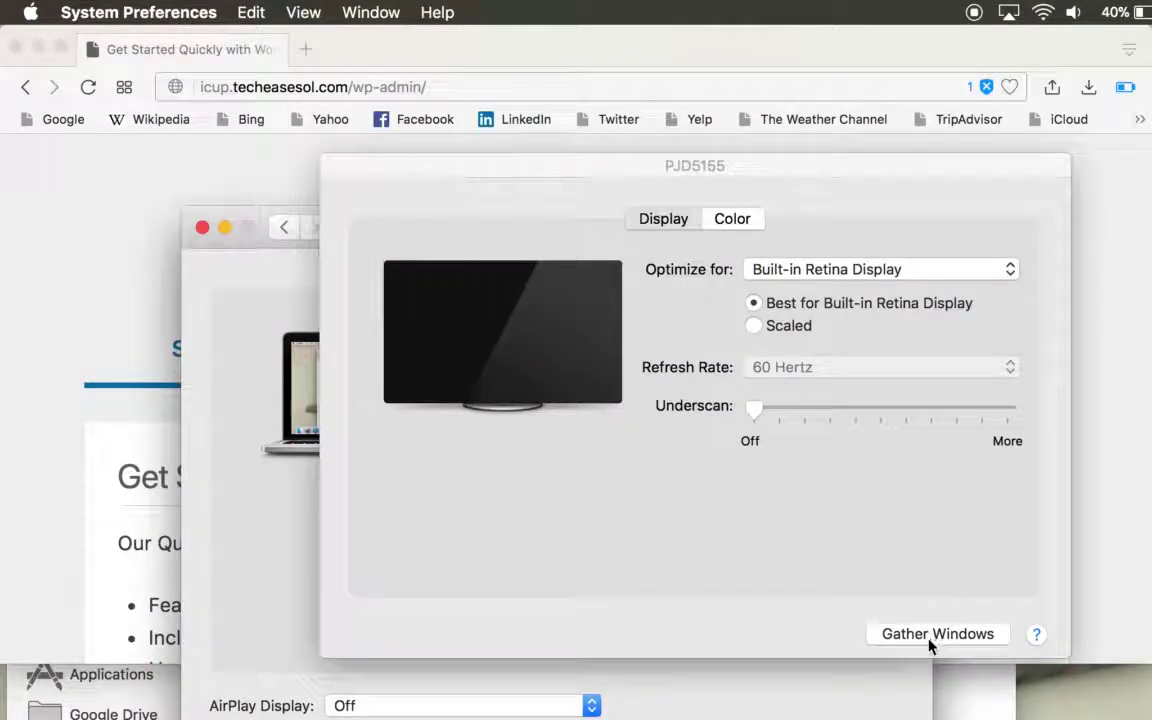
{"action": "left_click", "coordinate": [732, 645]}
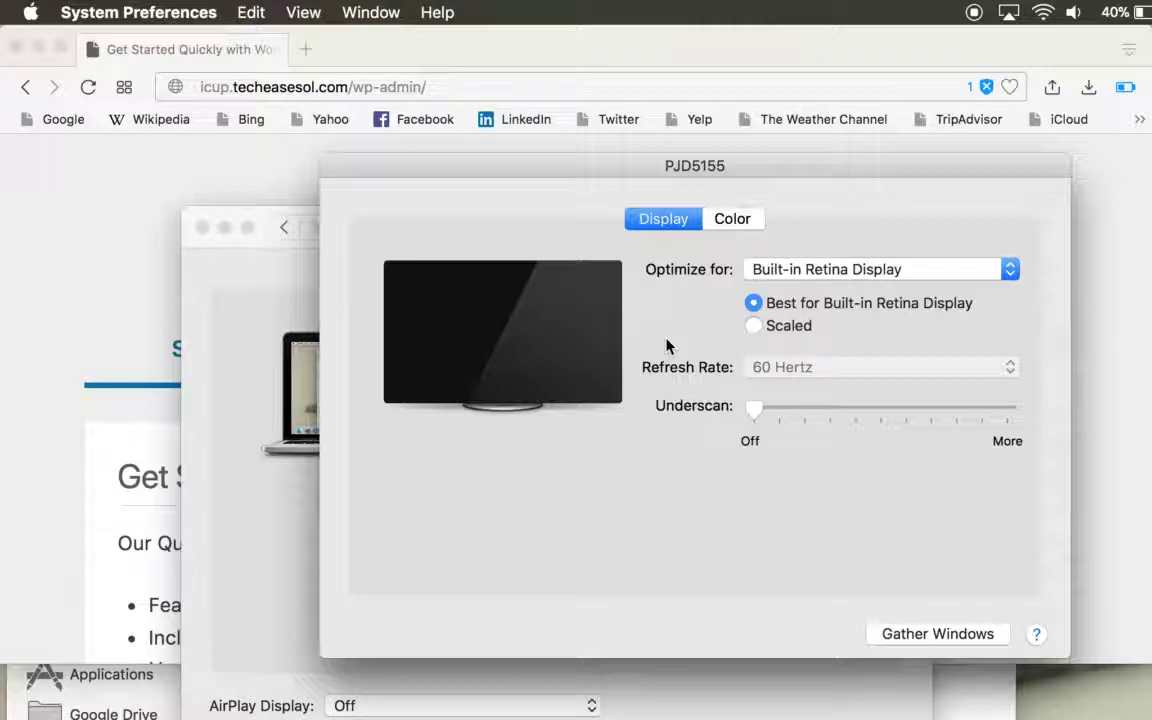
{"action": "left_click", "coordinate": [298, 594]}
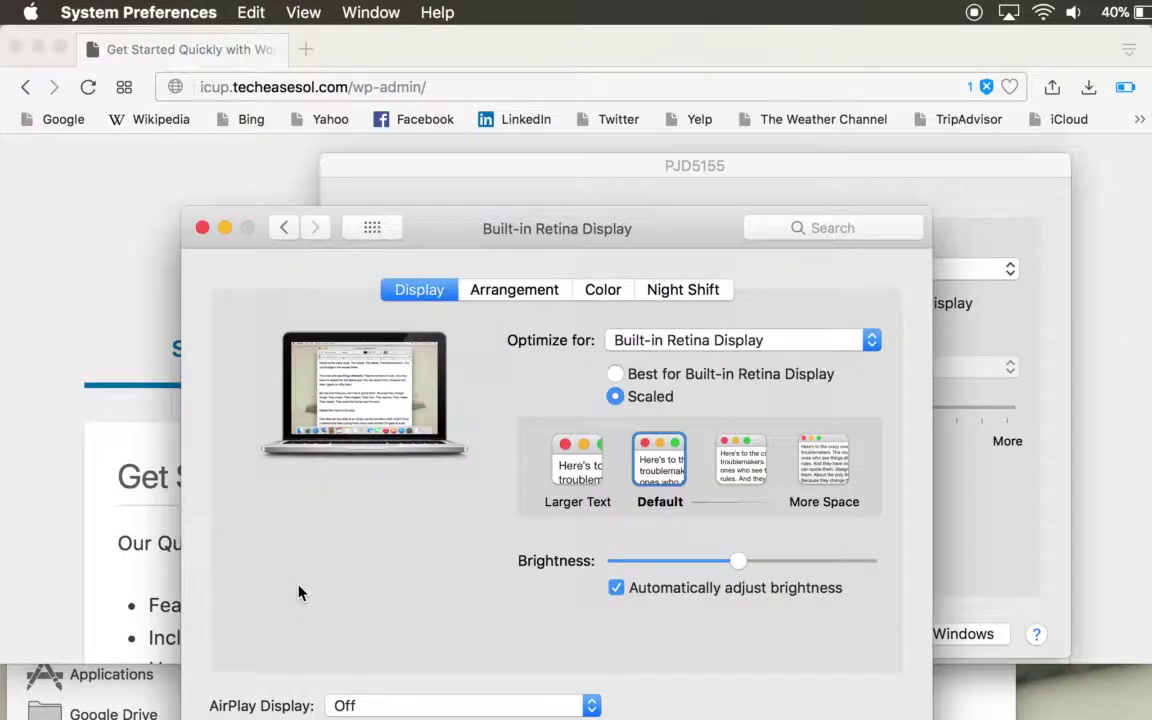
{"action": "key", "text": "super+q"}
{"action": "double_click", "coordinate": [686, 42]}
{"action": "double_click", "coordinate": [682, 60]}
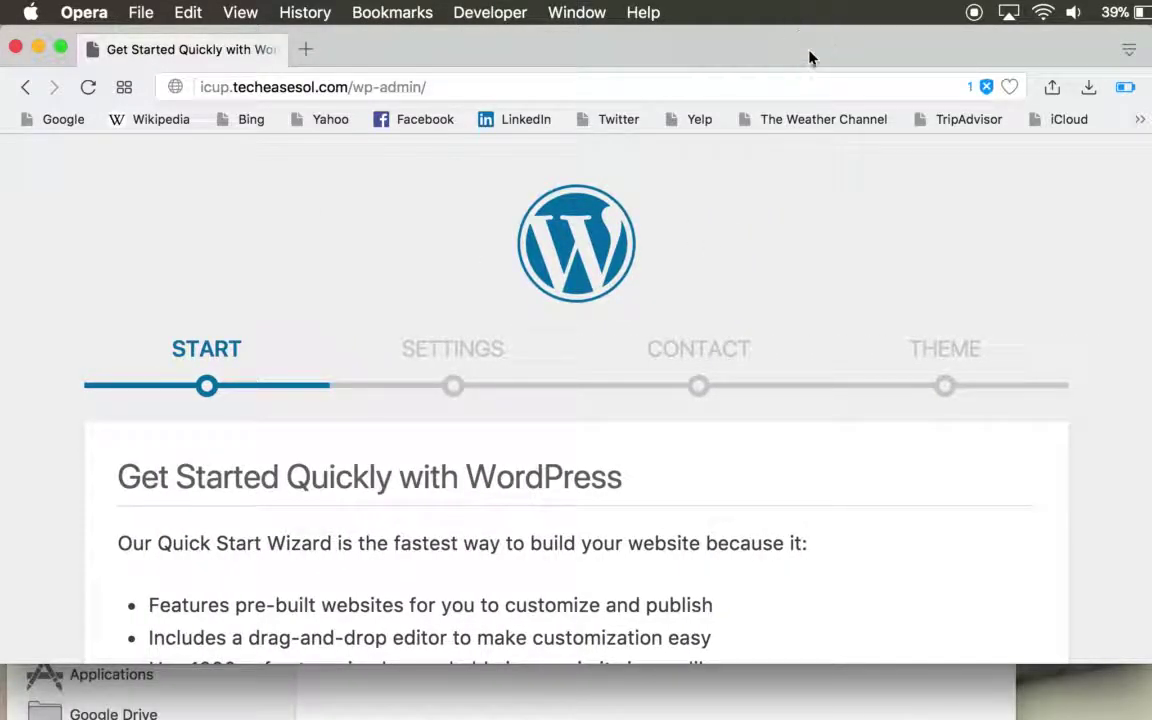
- Confirm leaving the Quick Start Wizard and go to Appearance > Themes
{"action": "double_click", "coordinate": [810, 56]}
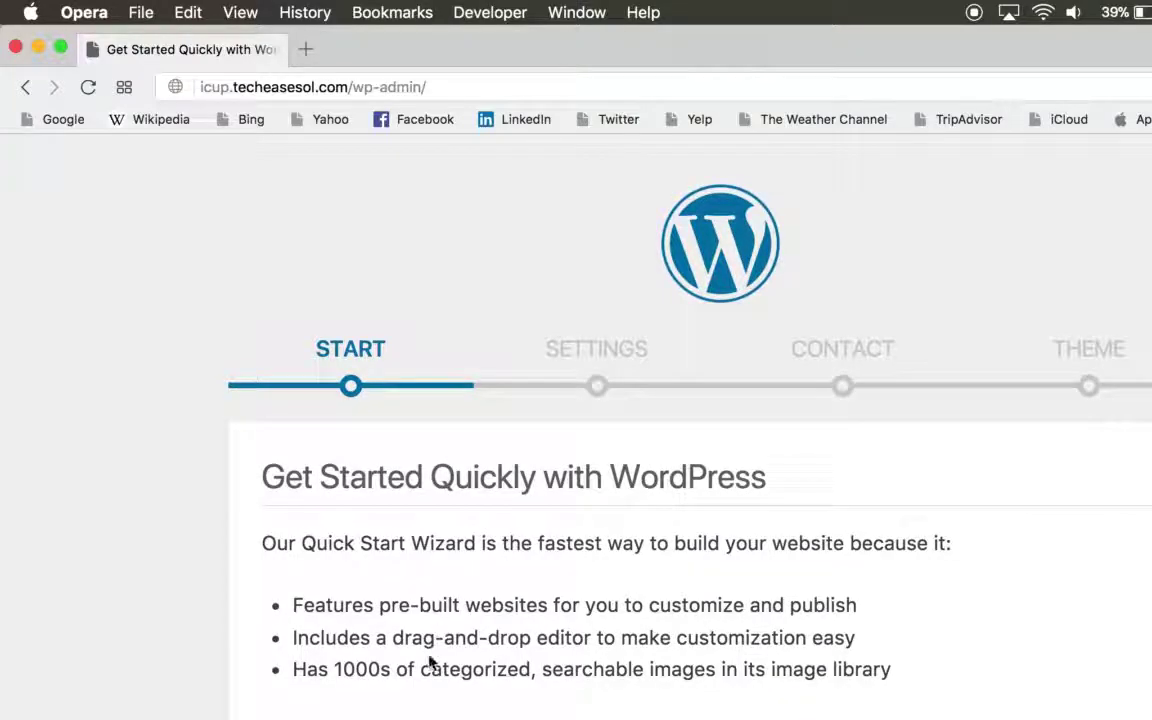
{"action": "left_click", "coordinate": [858, 219]}
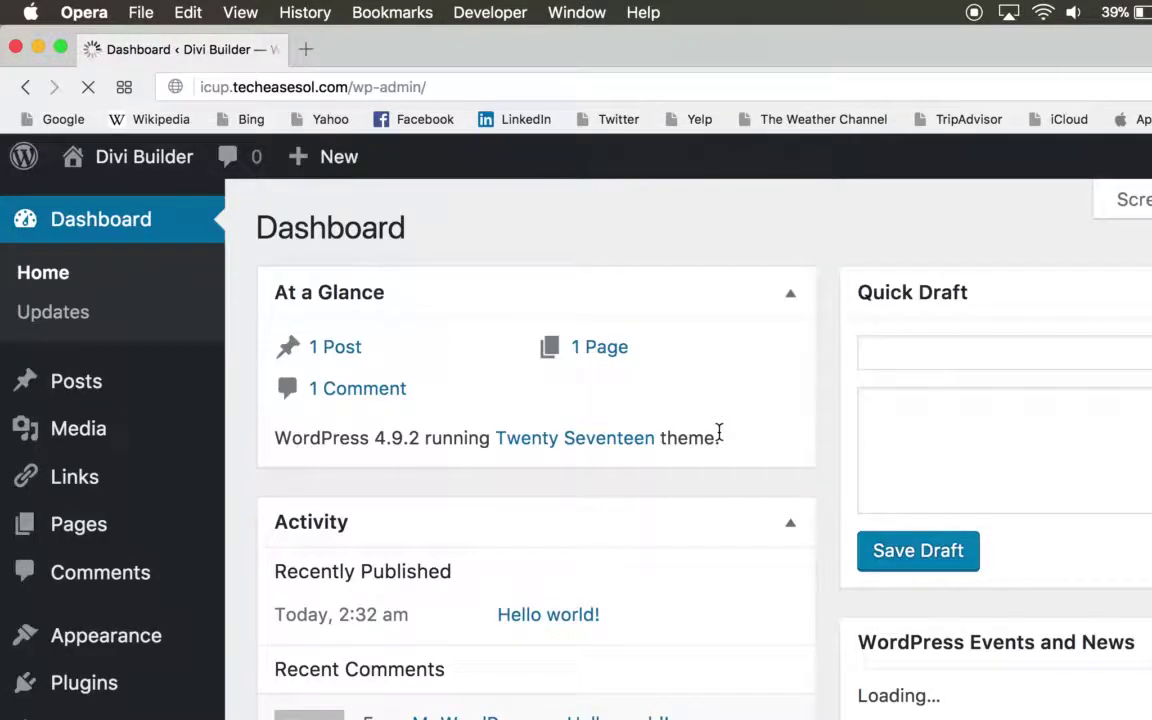
{"action": "scroll", "coordinate": [719, 437], "scroll_direction": "down", "scroll_amount": 3}
{"action": "scroll", "coordinate": [718, 440], "scroll_direction": "up", "scroll_amount": 5}
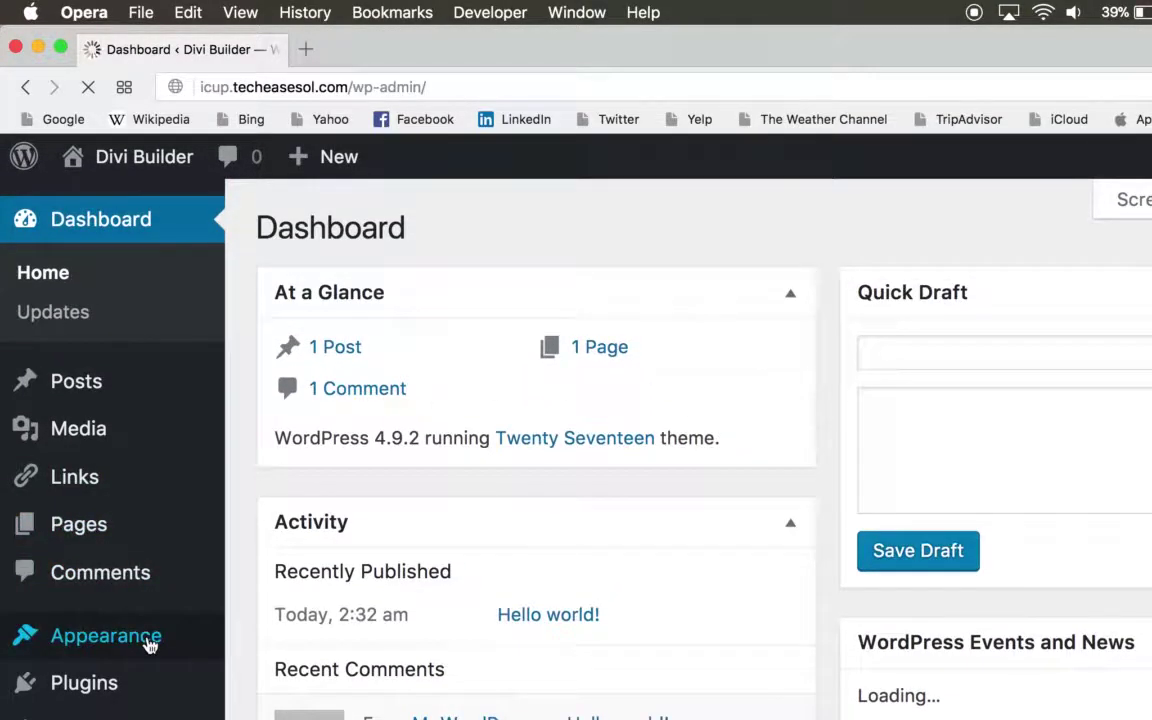
{"action": "mouse_move", "coordinate": [147, 640]}
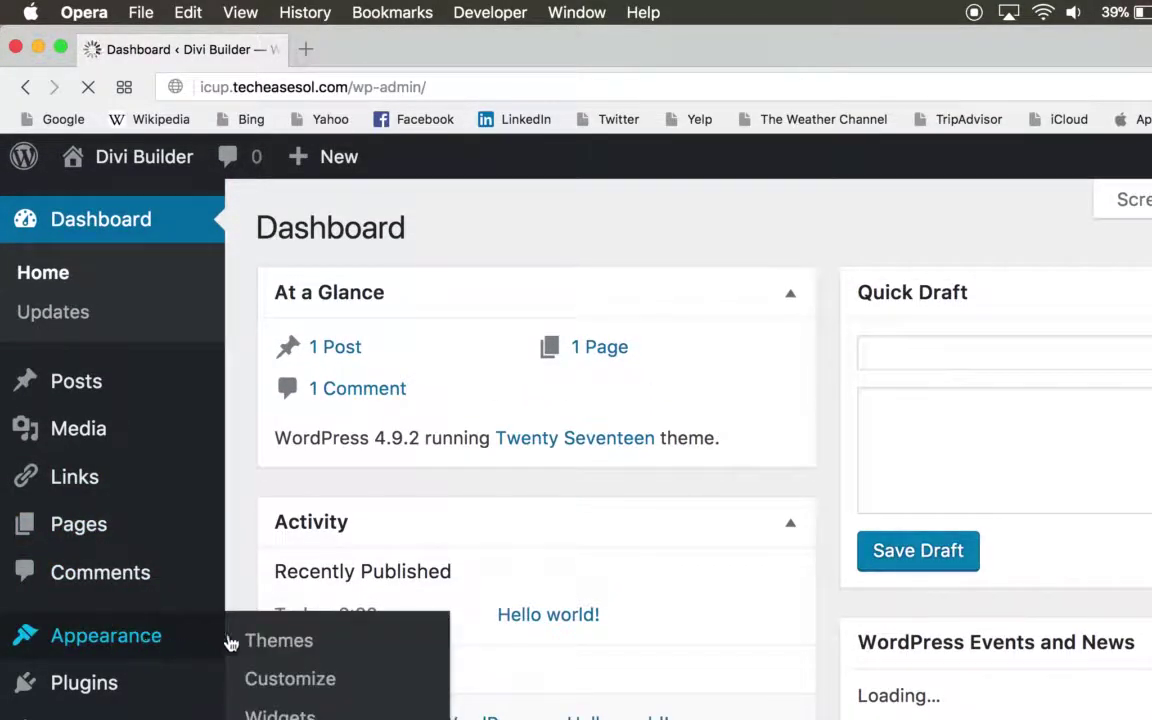
{"action": "left_click", "coordinate": [283, 652]}
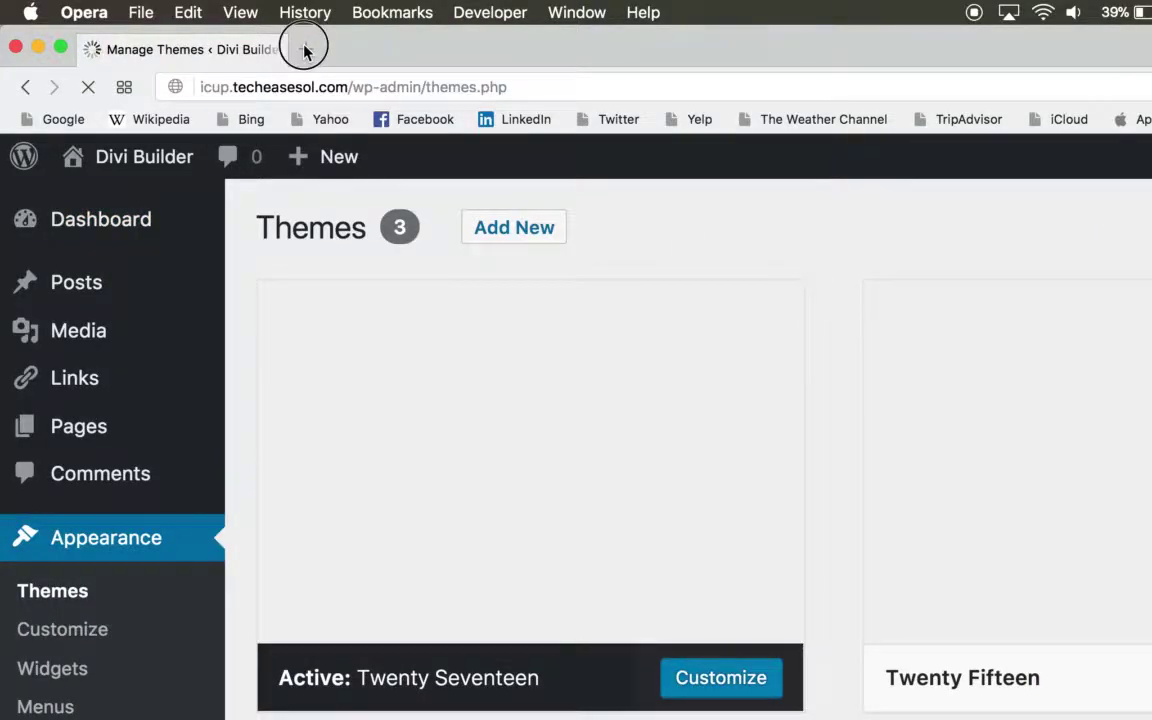
- Open elegantthemes.com in a new browser tab
{"action": "left_click", "coordinate": [309, 49]}
{"action": "type", "text": "elegantthemes.com"}
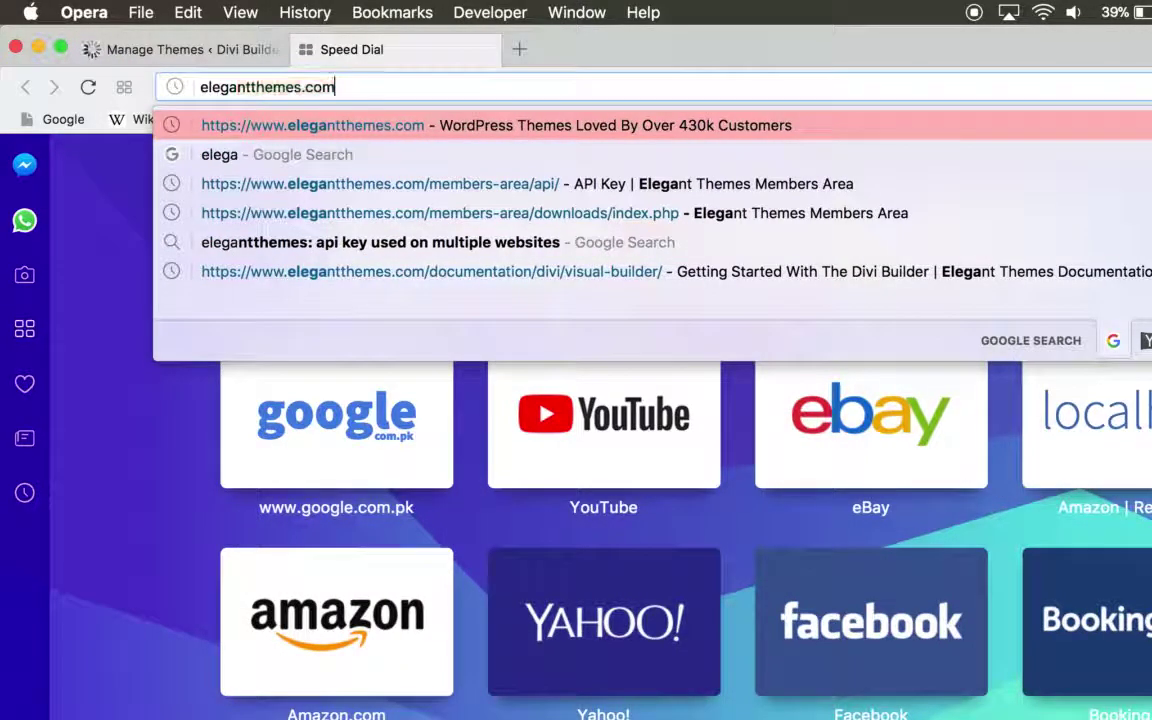
{"action": "key", "text": "Return"}
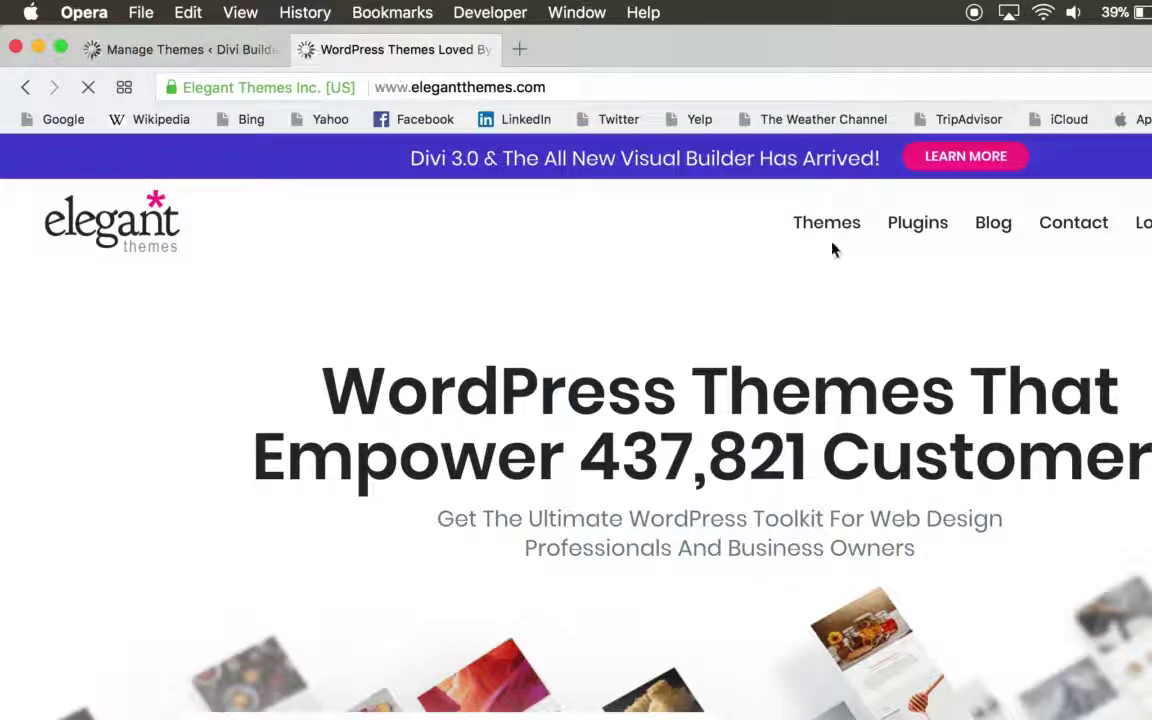
- Scroll through the Elegant Themes homepage, then follow the header Log In link
{"action": "scroll", "coordinate": [841, 246], "scroll_direction": "down", "scroll_amount": 5}
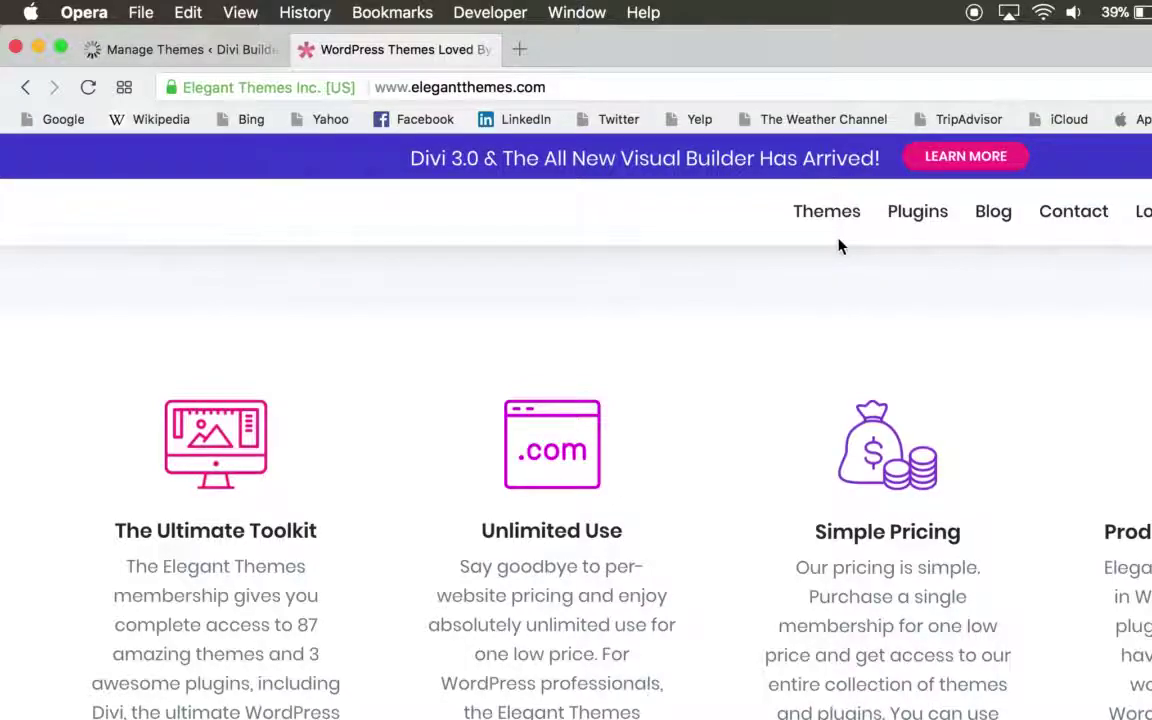
{"action": "scroll", "coordinate": [840, 246], "scroll_direction": "down", "scroll_amount": 8}
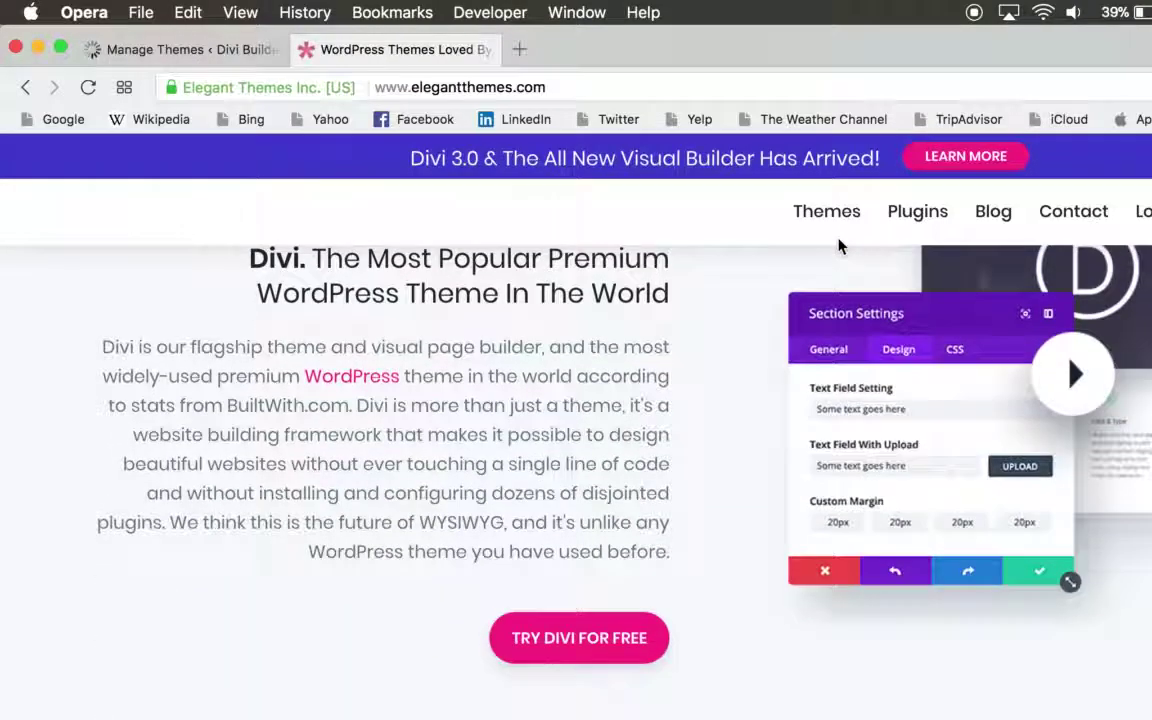
{"action": "scroll", "coordinate": [840, 246], "scroll_direction": "down", "scroll_amount": 10}
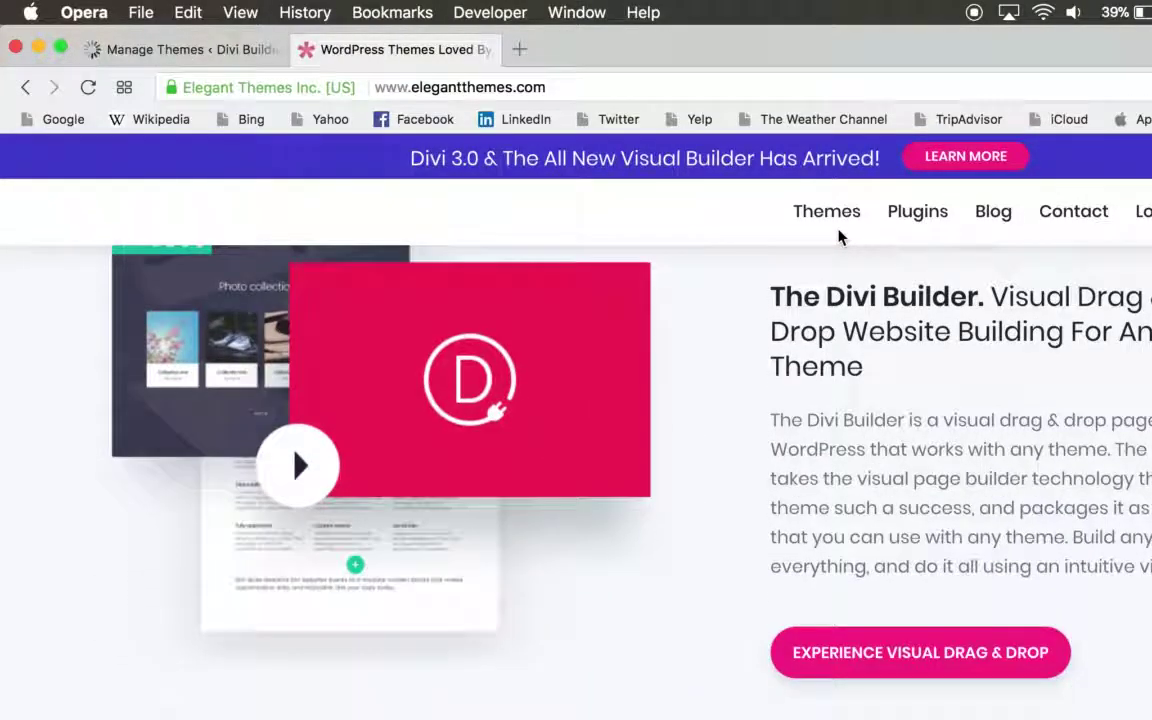
{"action": "scroll", "coordinate": [840, 236], "scroll_direction": "down", "scroll_amount": 10}
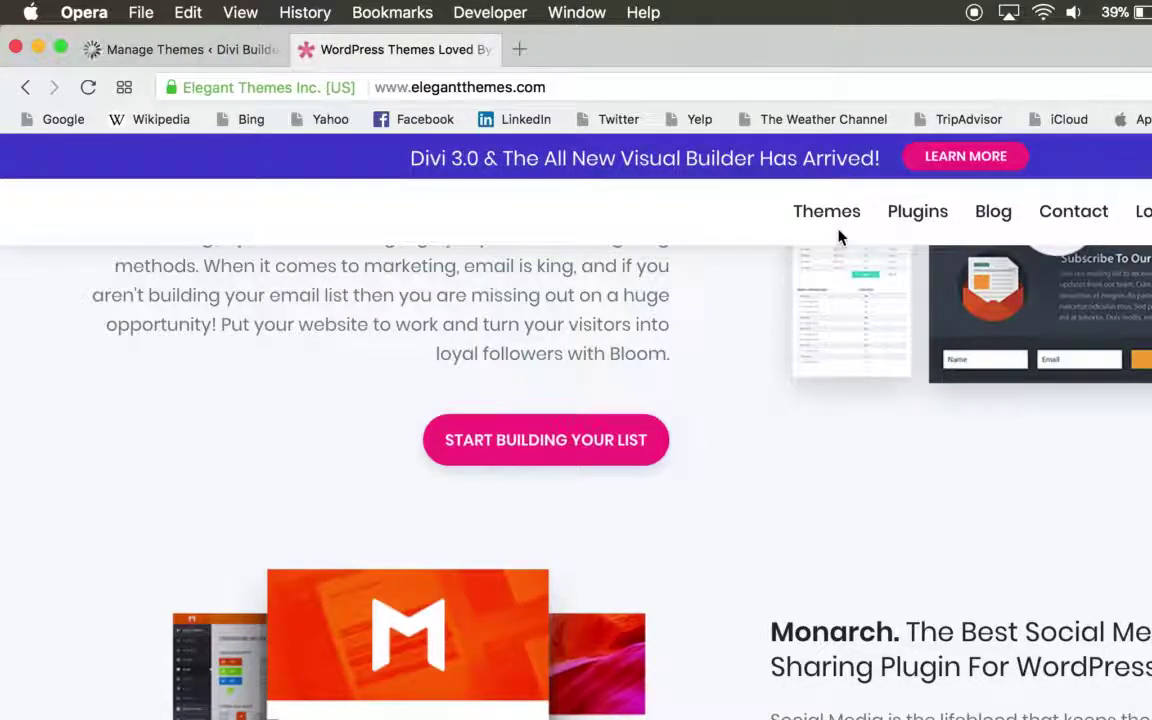
{"action": "scroll", "coordinate": [840, 236], "scroll_direction": "down", "scroll_amount": 10}
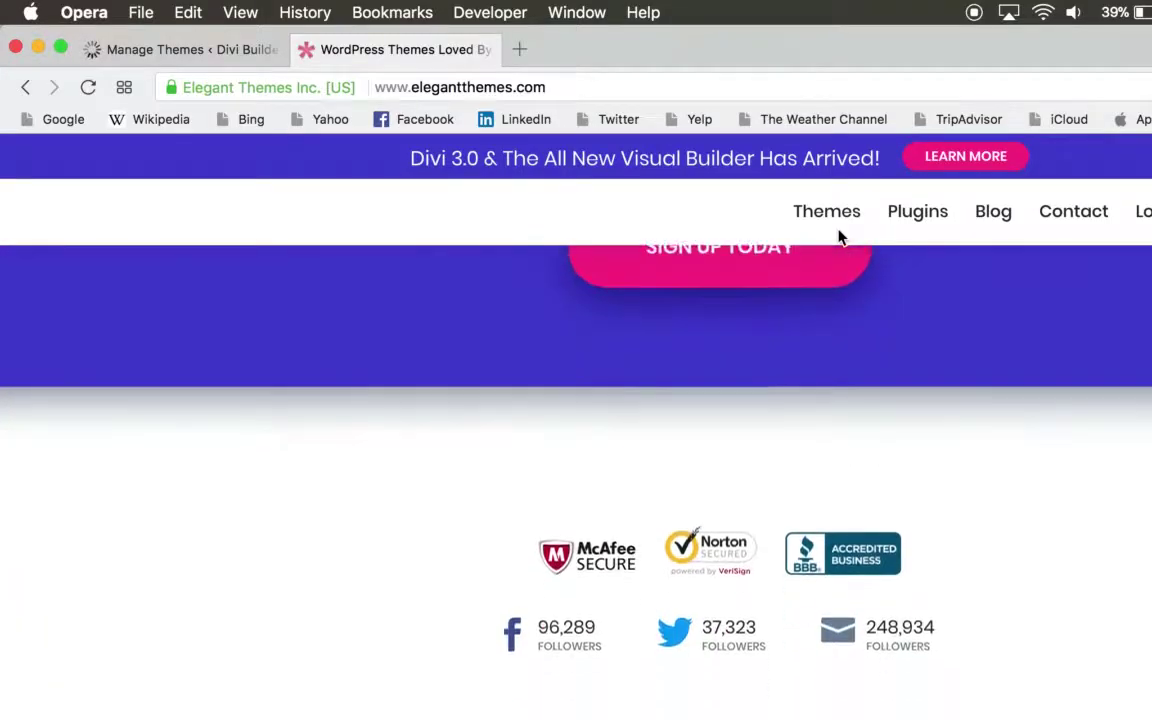
{"action": "scroll", "coordinate": [839, 237], "scroll_direction": "up", "scroll_amount": 8}
{"action": "scroll", "coordinate": [840, 324], "scroll_direction": "up", "scroll_amount": 3}
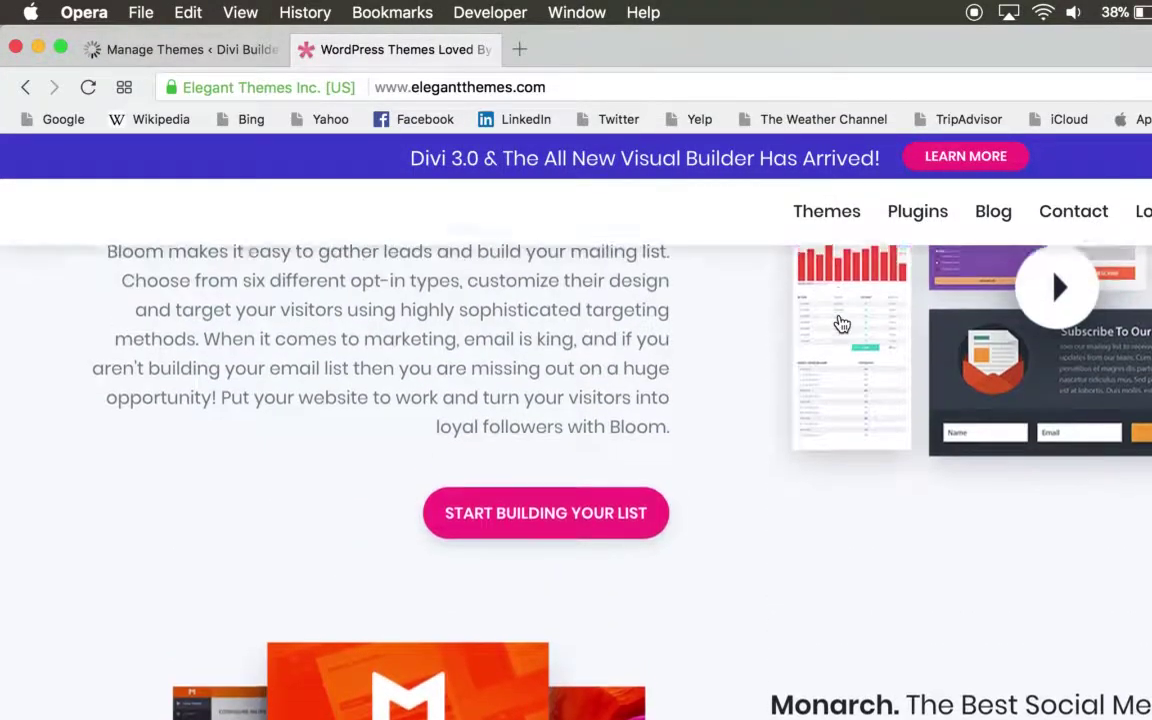
{"action": "scroll", "coordinate": [838, 324], "scroll_direction": "down", "scroll_amount": 2}
{"action": "scroll", "coordinate": [856, 478], "scroll_direction": "up", "scroll_amount": 6}
{"action": "scroll", "coordinate": [856, 480], "scroll_direction": "down", "scroll_amount": 4}
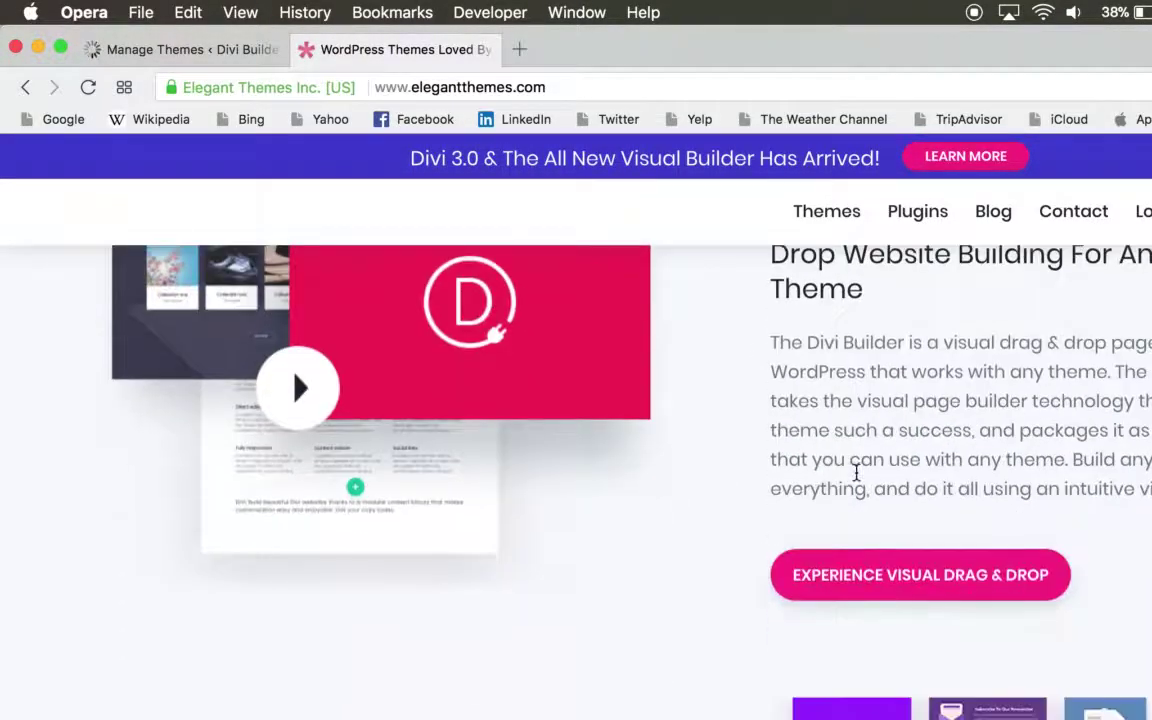
{"action": "scroll", "coordinate": [856, 478], "scroll_direction": "up", "scroll_amount": 5}
{"action": "scroll", "coordinate": [858, 482], "scroll_direction": "up", "scroll_amount": 5}
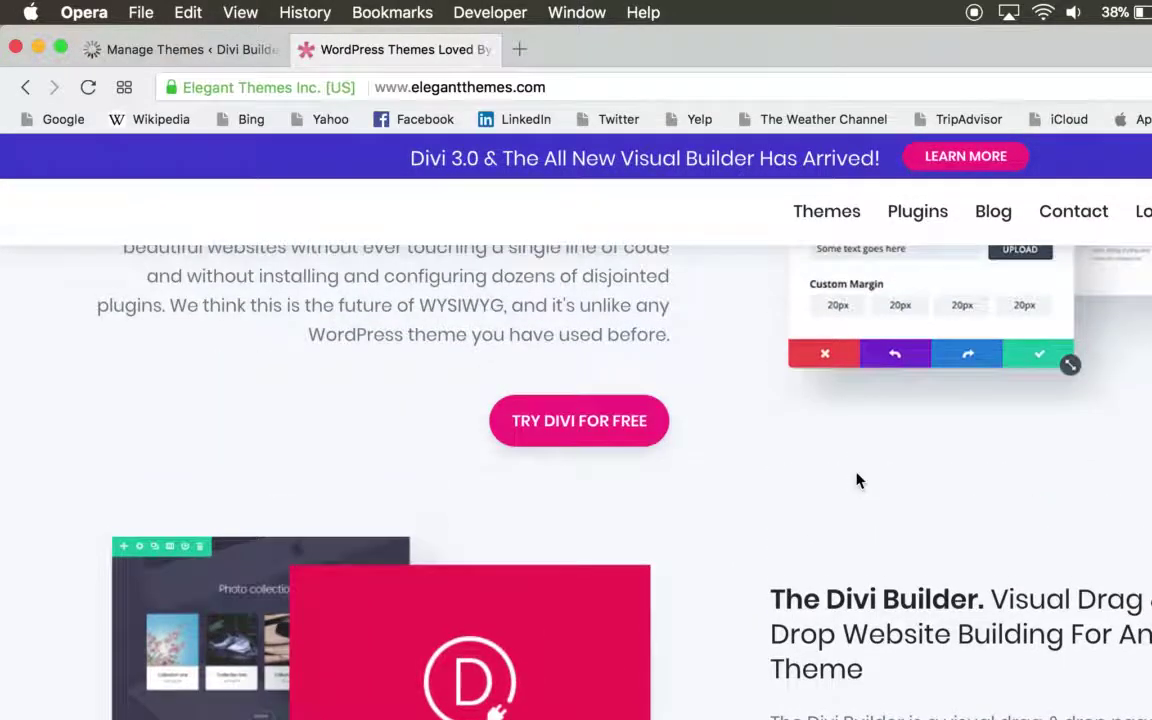
{"action": "scroll", "coordinate": [857, 480], "scroll_direction": "down", "scroll_amount": 3}
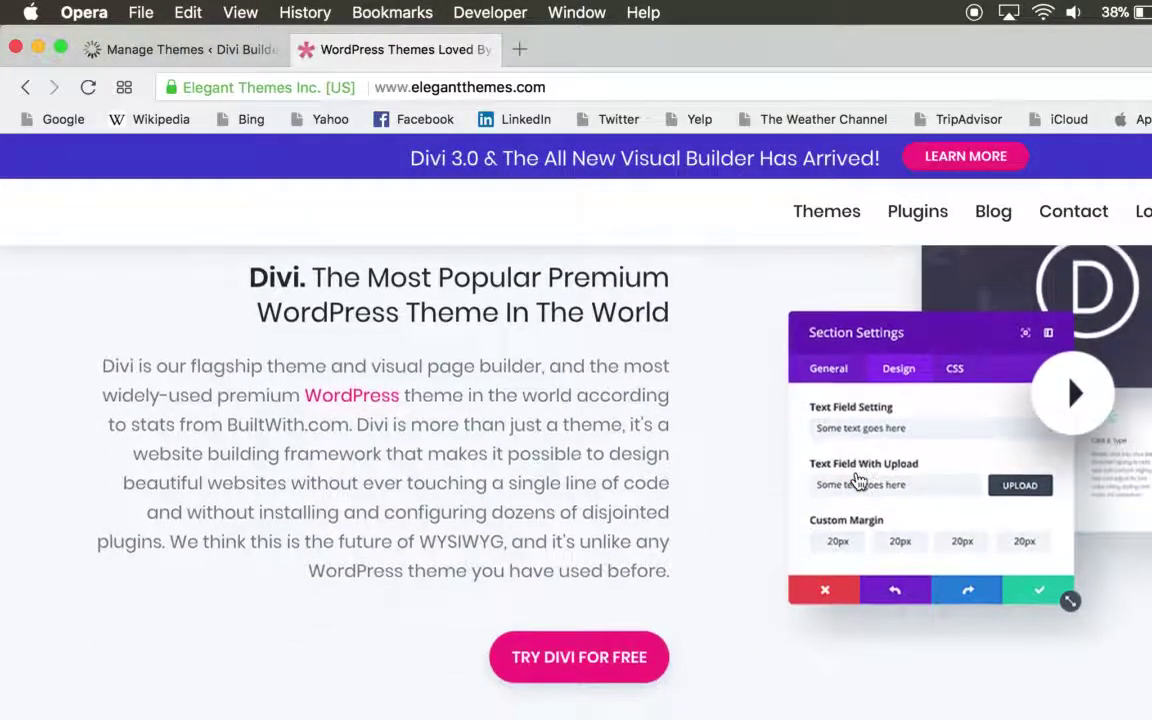
{"action": "scroll", "coordinate": [663, 476], "scroll_direction": "up", "scroll_amount": 6}
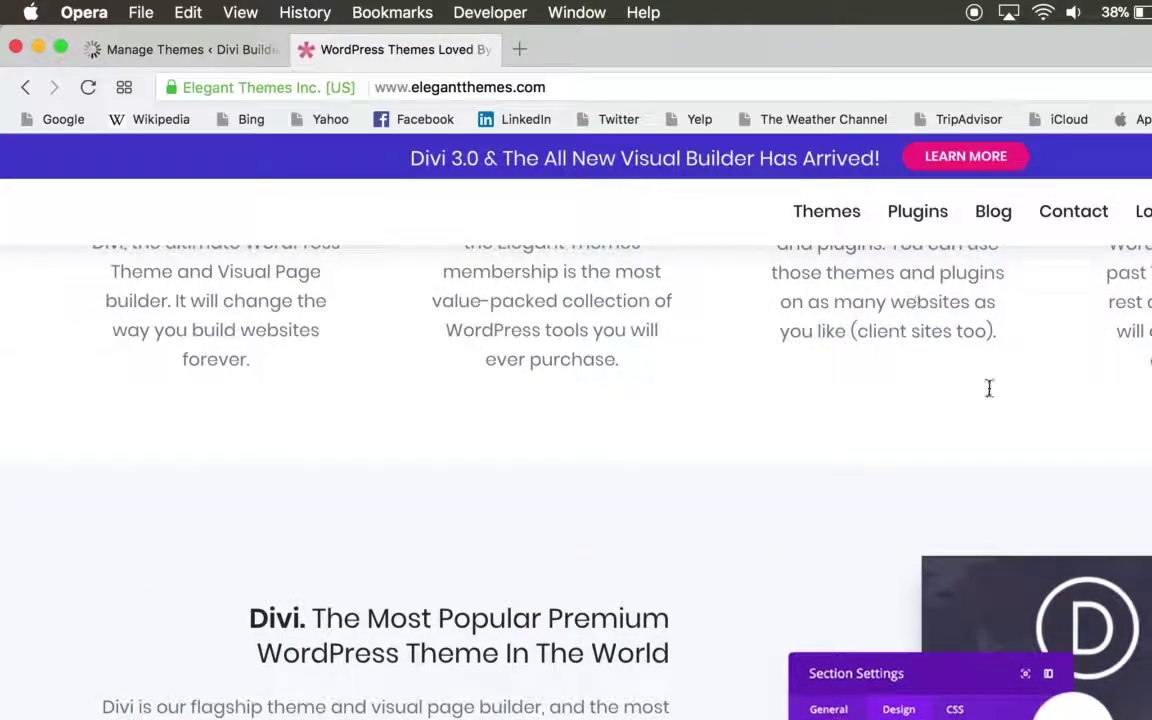
{"action": "left_click", "coordinate": [1073, 213]}
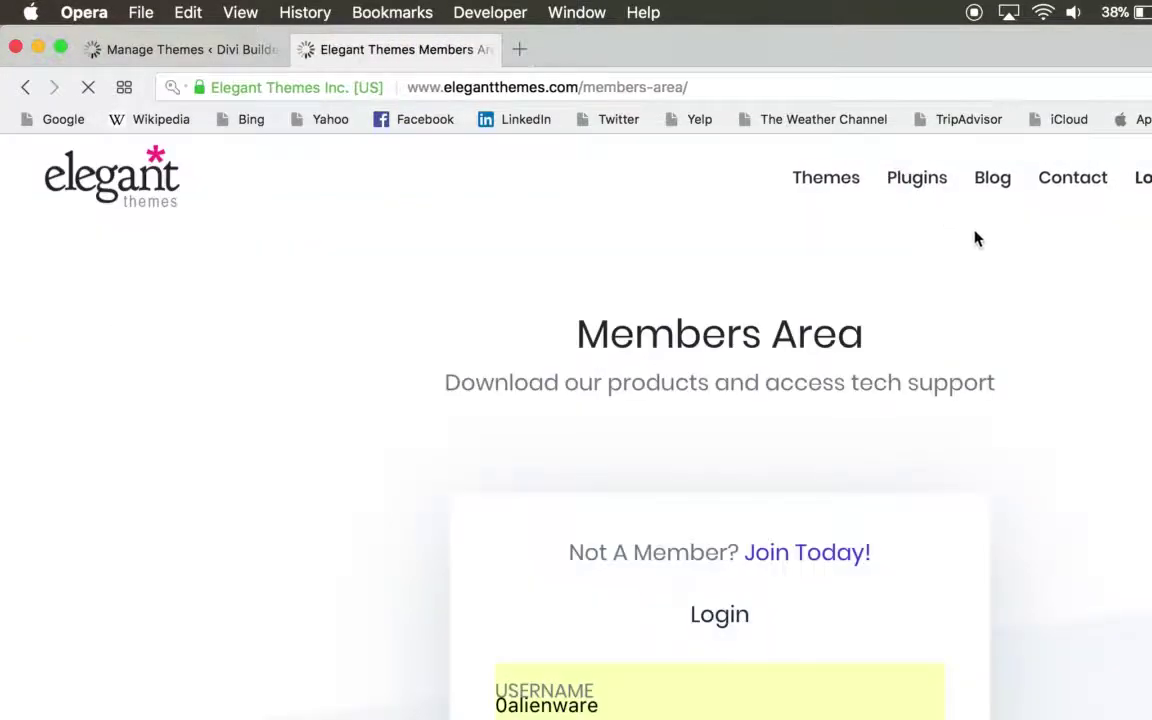
- Sign in to the Elegant Themes Members Area
{"action": "scroll", "coordinate": [760, 543], "scroll_direction": "down", "scroll_amount": 5}
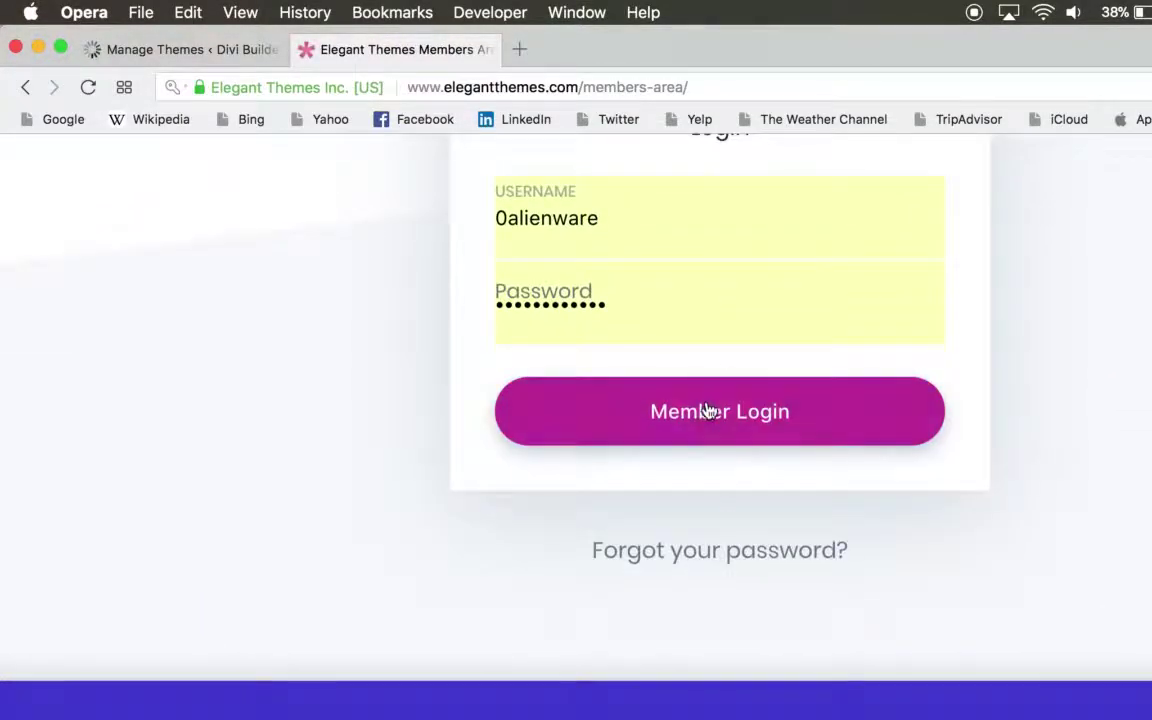
{"action": "left_click", "coordinate": [707, 411]}
{"action": "scroll", "coordinate": [1106, 354], "scroll_direction": "up", "scroll_amount": 4}
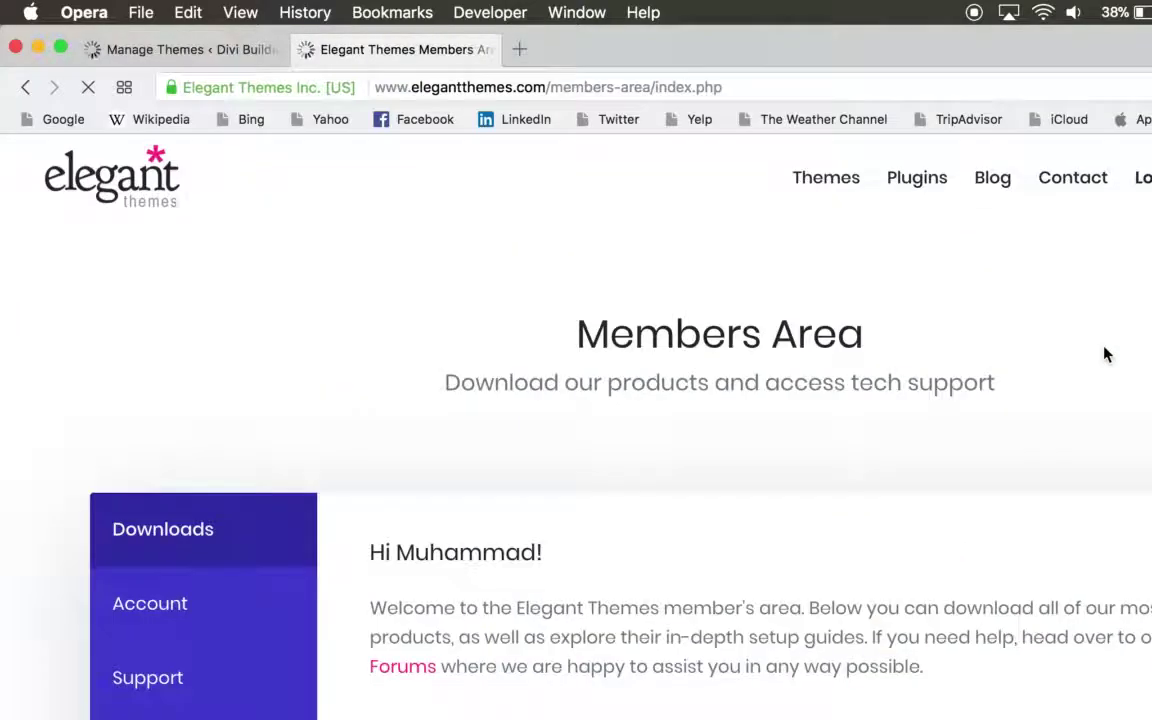
{"action": "scroll", "coordinate": [1105, 352], "scroll_direction": "down", "scroll_amount": 2}
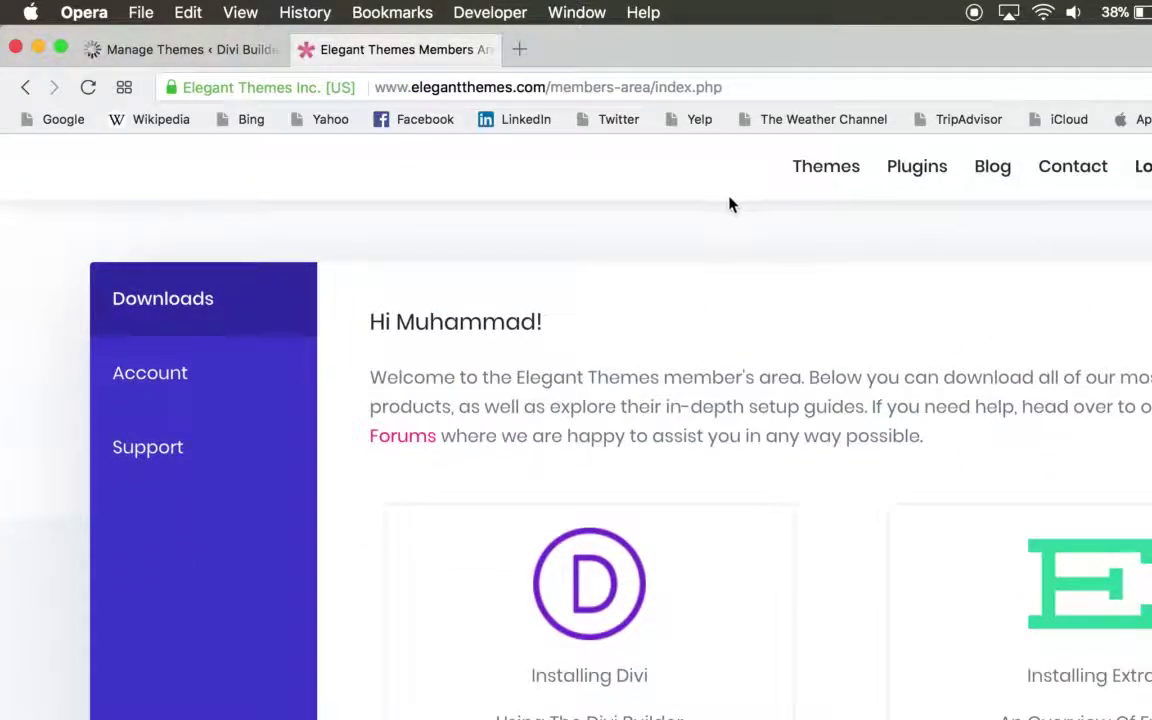
{"action": "scroll", "coordinate": [866, 365], "scroll_direction": "down", "scroll_amount": 5}
{"action": "scroll", "coordinate": [866, 365], "scroll_direction": "up", "scroll_amount": 1}
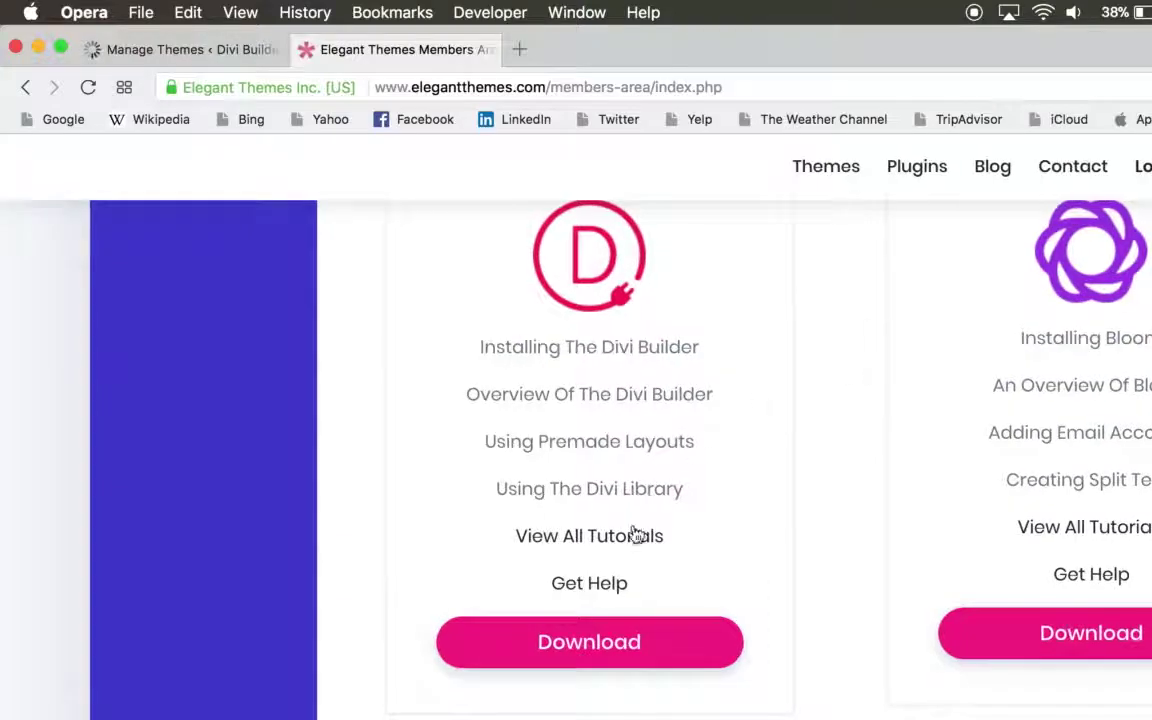
{"action": "scroll", "coordinate": [887, 687], "scroll_direction": "down", "scroll_amount": 8}
- Open the Divi Builder downloads page, then close the Elegant Themes tab
{"action": "right_click", "coordinate": [887, 687]}
{"action": "left_click", "coordinate": [925, 517]}
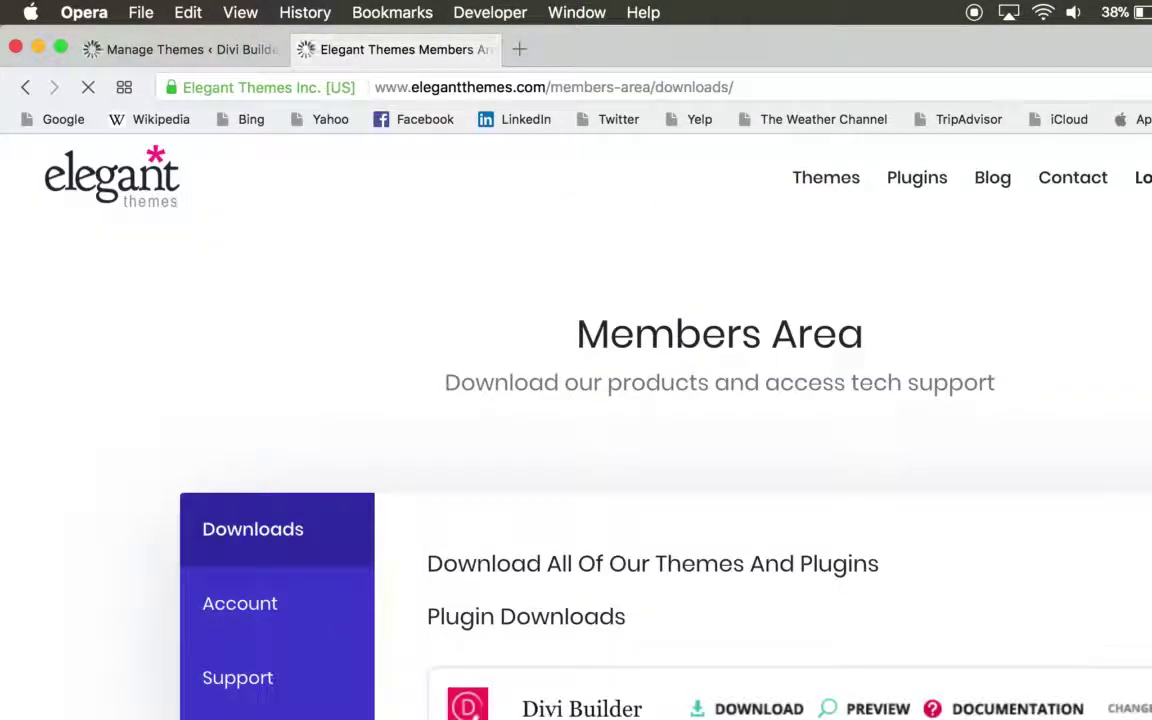
{"action": "scroll", "coordinate": [650, 430], "scroll_direction": "down", "scroll_amount": 1}
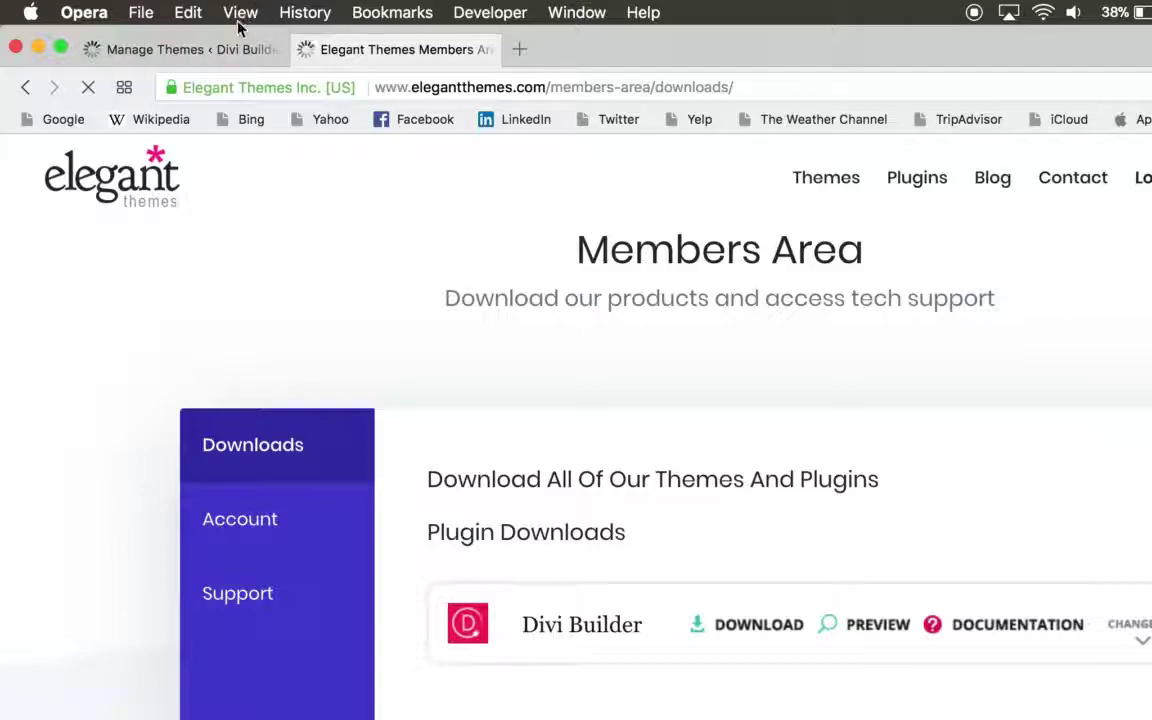
{"action": "left_click", "coordinate": [305, 50]}
- Go to Add New themes and reveal the Upload Theme zip form
{"action": "scroll", "coordinate": [431, 371], "scroll_direction": "down", "scroll_amount": 1}
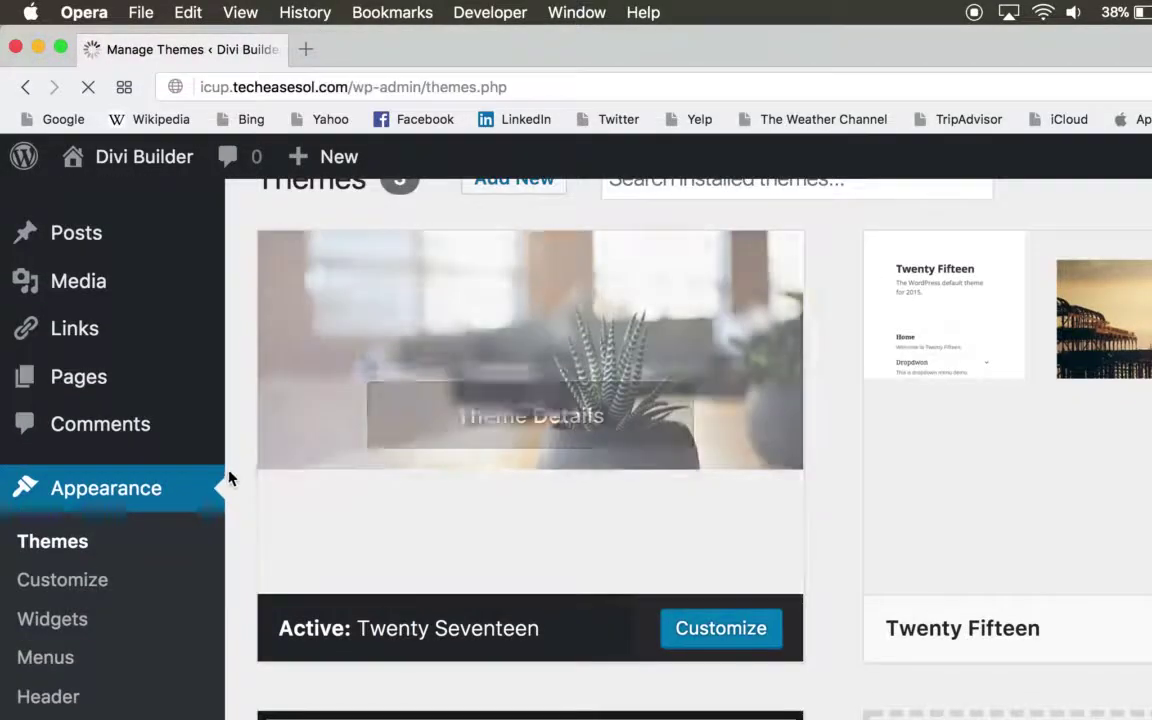
{"action": "scroll", "coordinate": [493, 462], "scroll_direction": "up", "scroll_amount": 1}
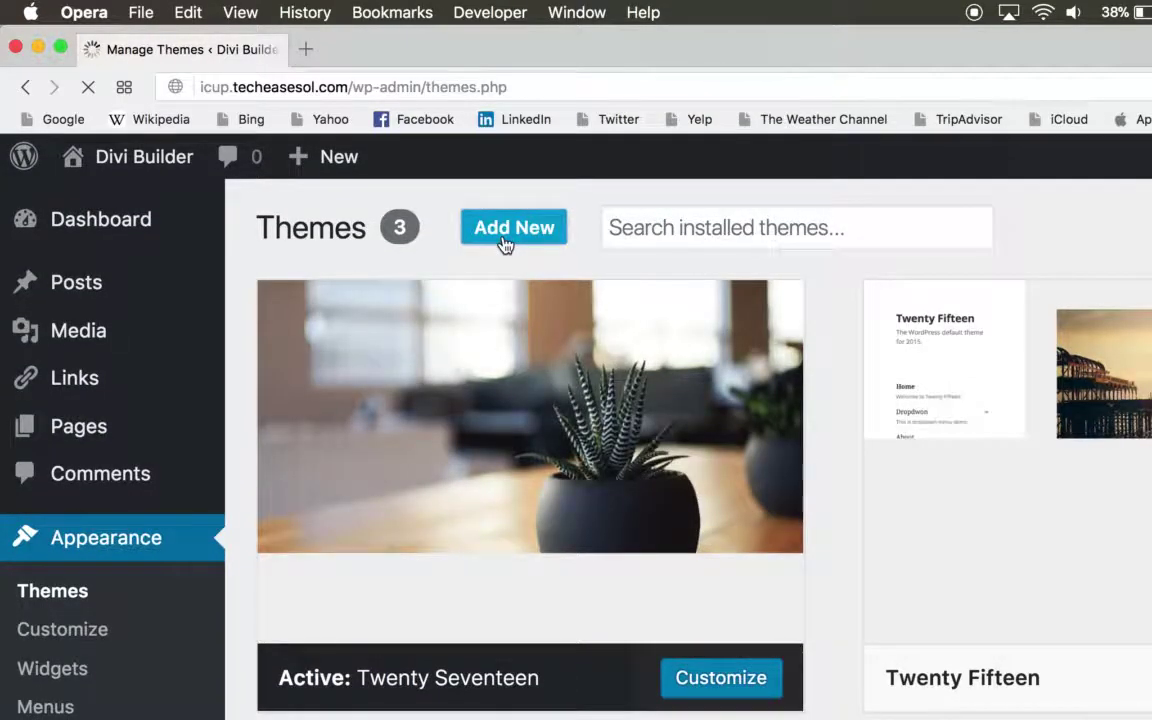
{"action": "left_click", "coordinate": [505, 240]}
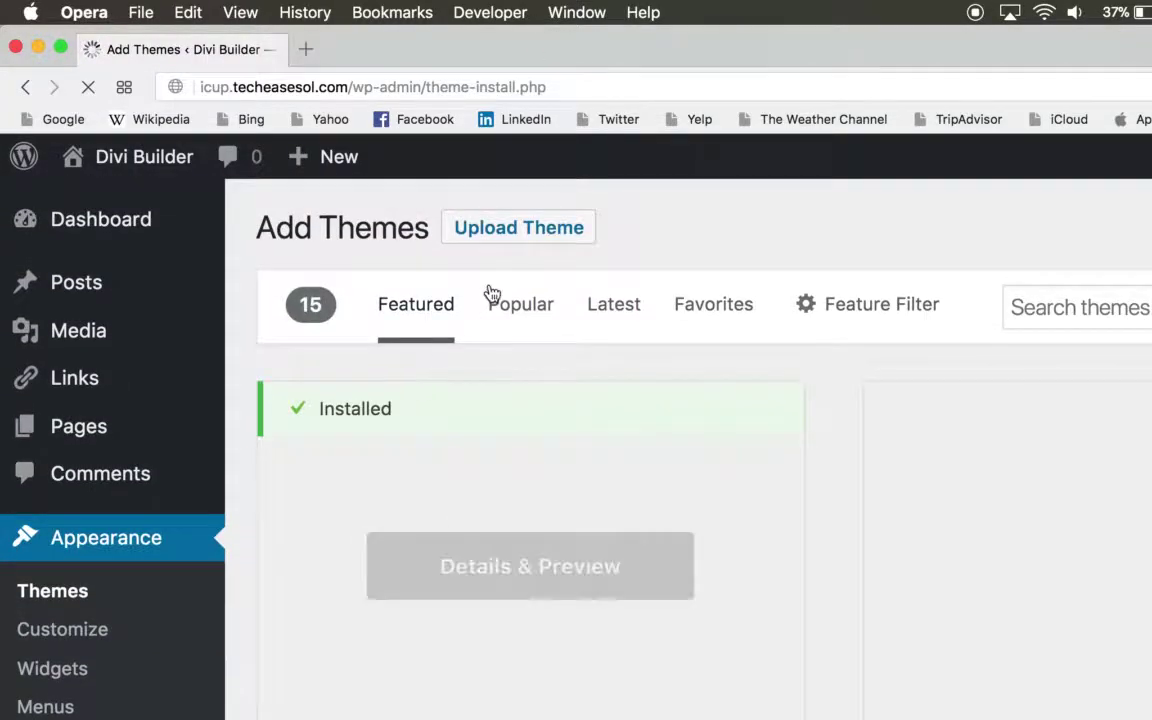
{"action": "left_click", "coordinate": [514, 225]}
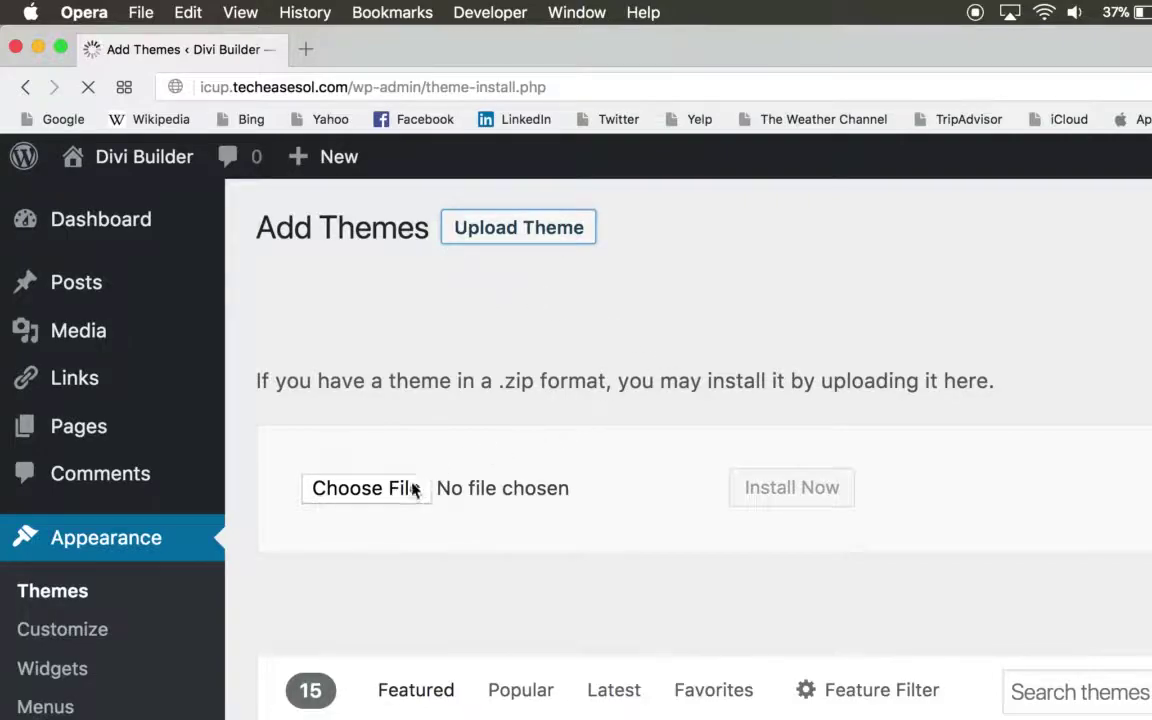
- Choose divi-builder.zip from Google Drive as the theme file and start Install Now
{"action": "left_click", "coordinate": [410, 488]}
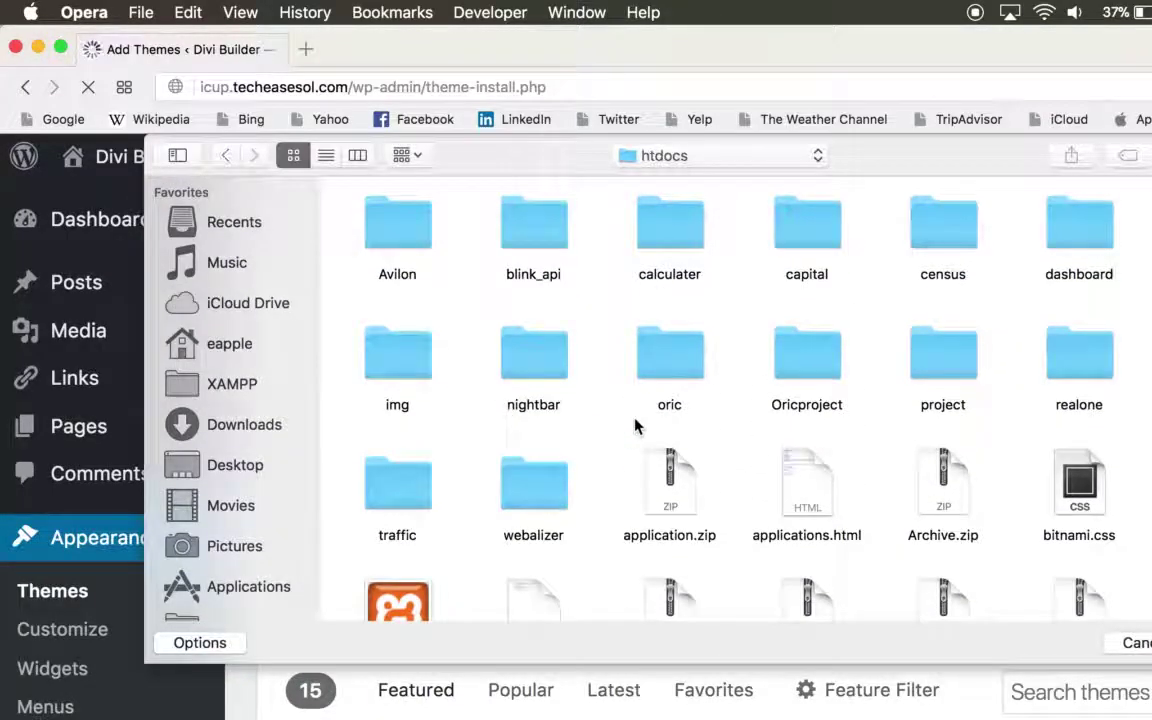
{"action": "scroll", "coordinate": [431, 413], "scroll_direction": "down", "scroll_amount": 2}
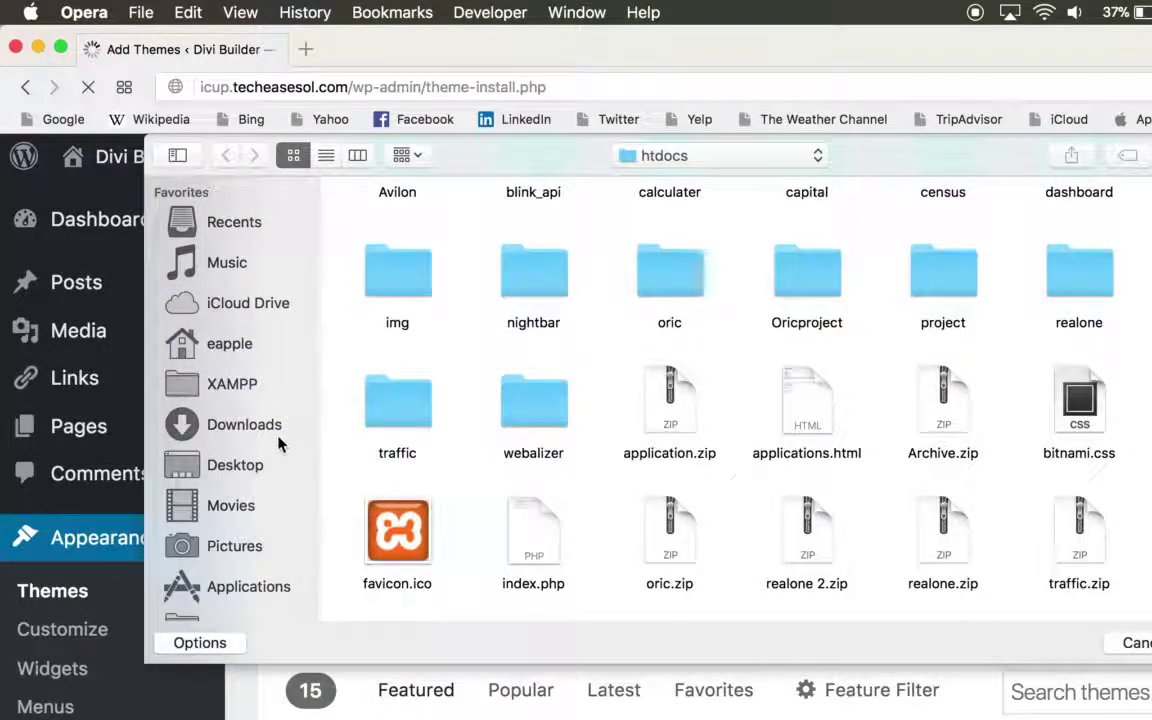
{"action": "scroll", "coordinate": [254, 497], "scroll_direction": "down", "scroll_amount": 3}
{"action": "scroll", "coordinate": [254, 497], "scroll_direction": "down", "scroll_amount": 2}
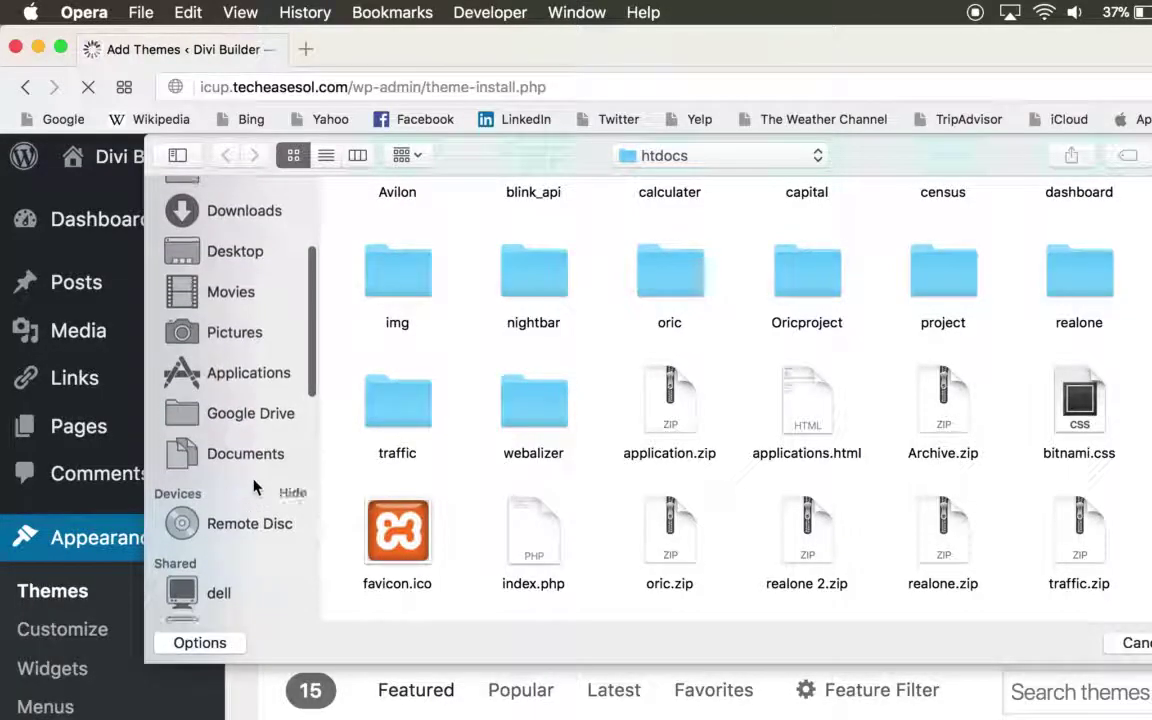
{"action": "left_click", "coordinate": [245, 416]}
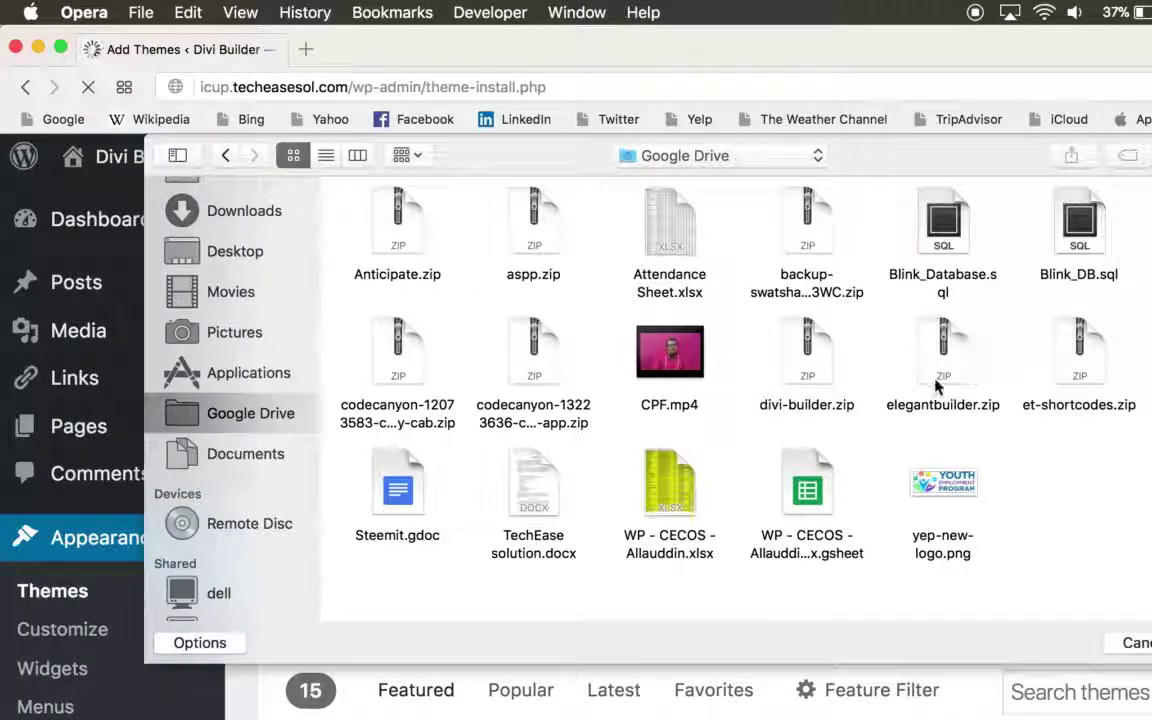
{"action": "double_click", "coordinate": [812, 352]}
{"action": "left_click", "coordinate": [778, 500]}
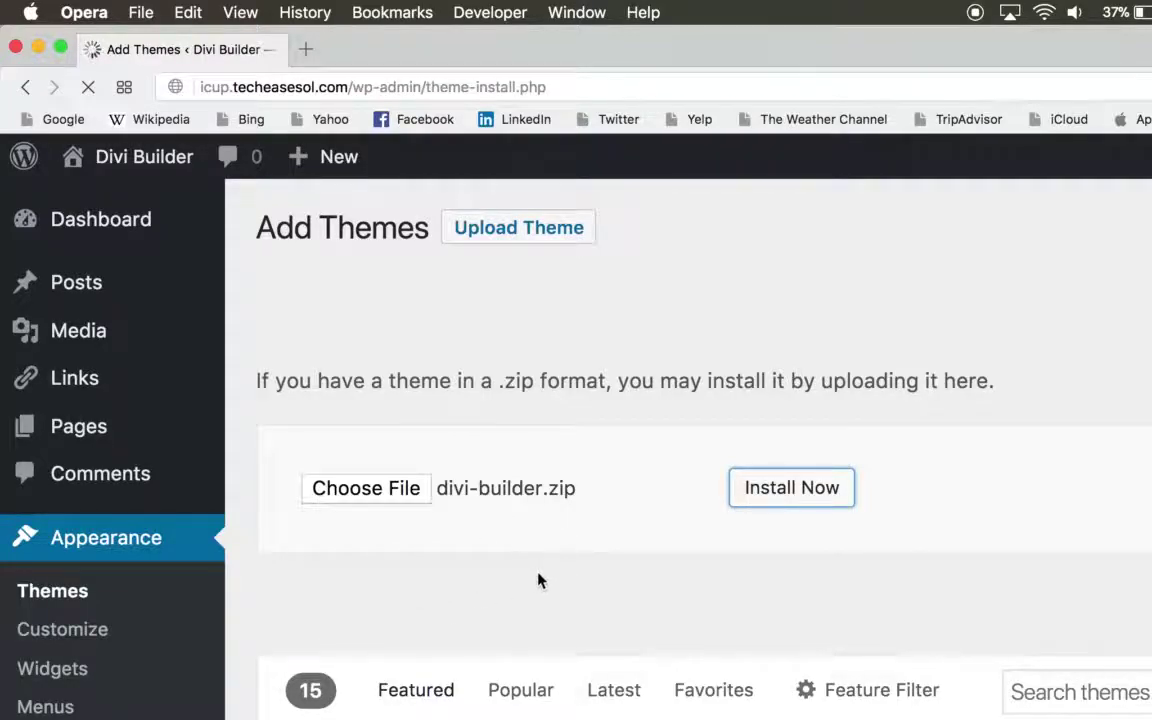
- Zoom the page out while the divi-builder.zip install request loads
{"action": "scroll", "coordinate": [538, 580], "scroll_direction": "down", "scroll_amount": 1}
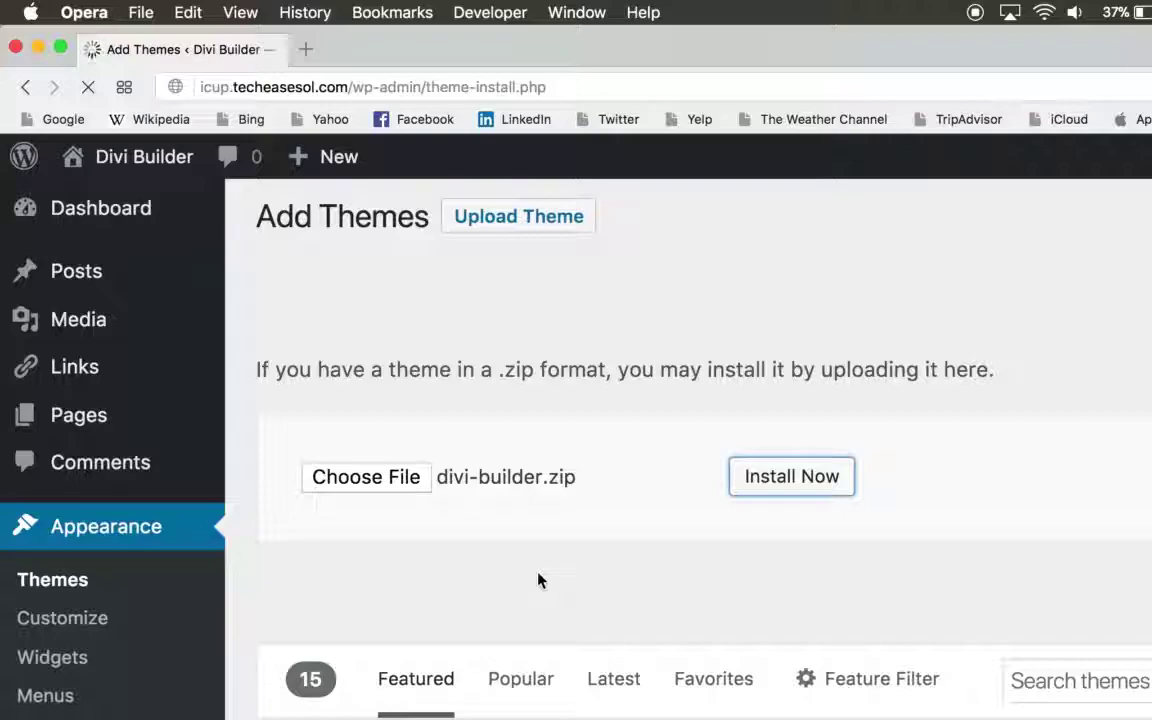
{"action": "key", "text": "super+minus"}
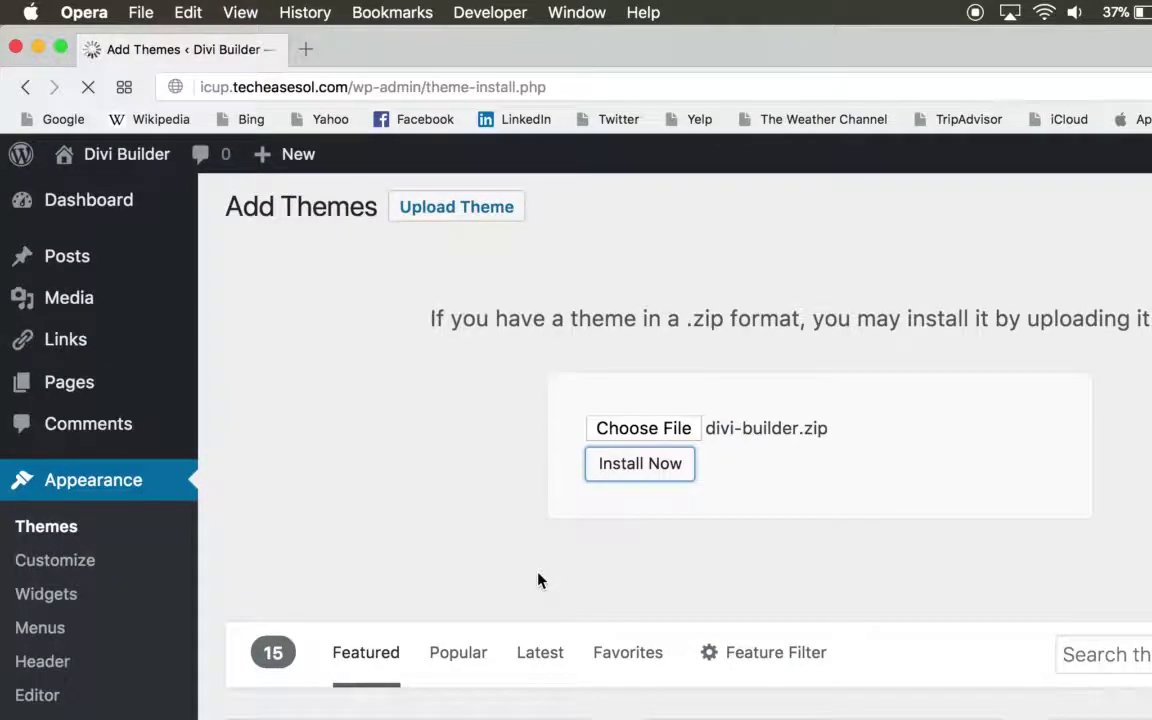